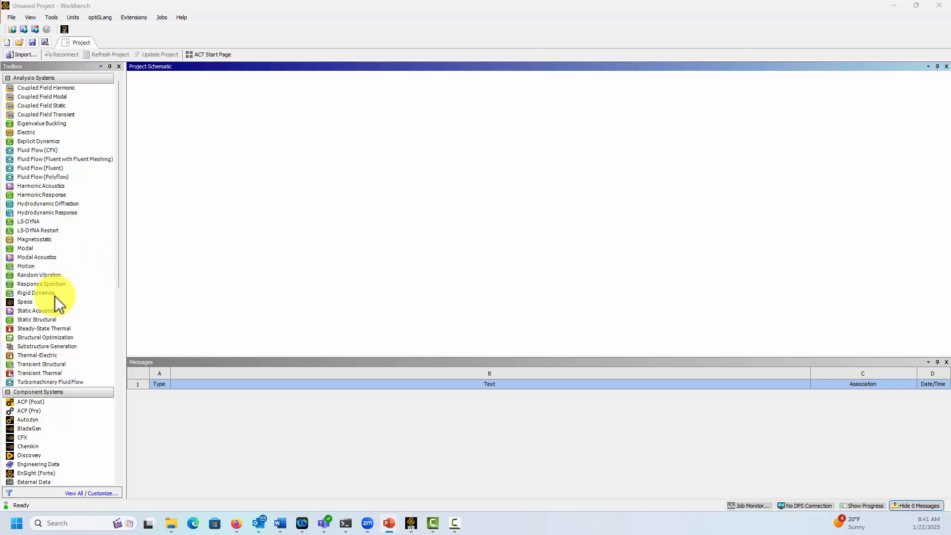
Step: Add a Static Structural system to the project schematic and start a new SpaceClaim geometry for it
drag(38, 321, 164, 99)
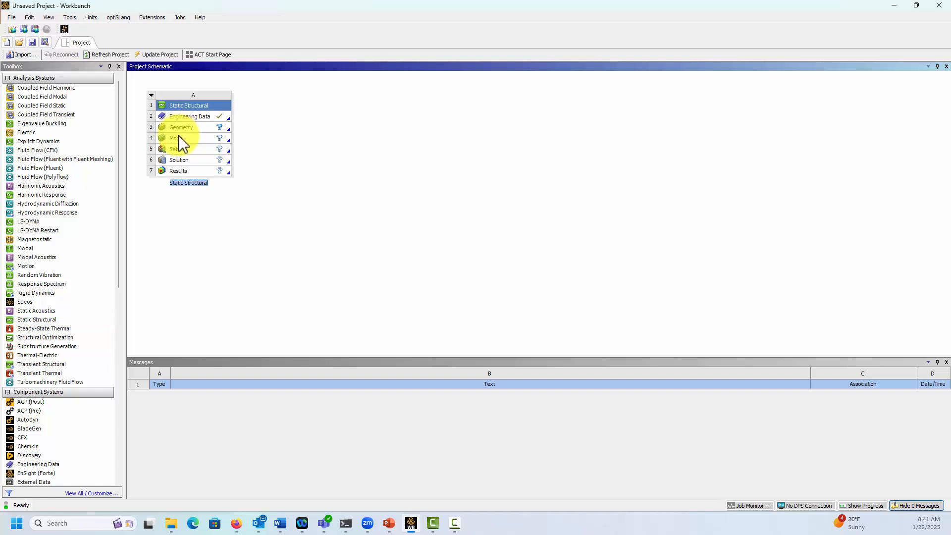
click(193, 126)
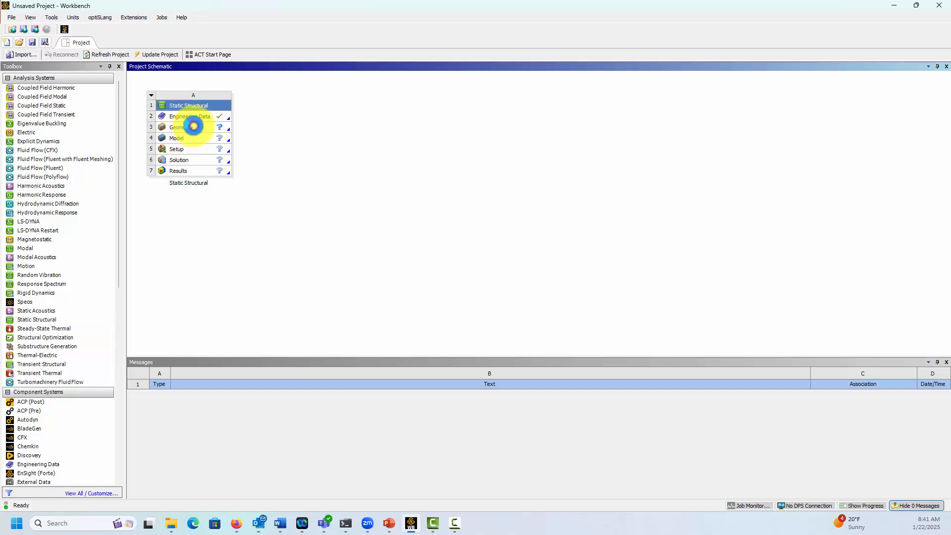
right_click(193, 127)
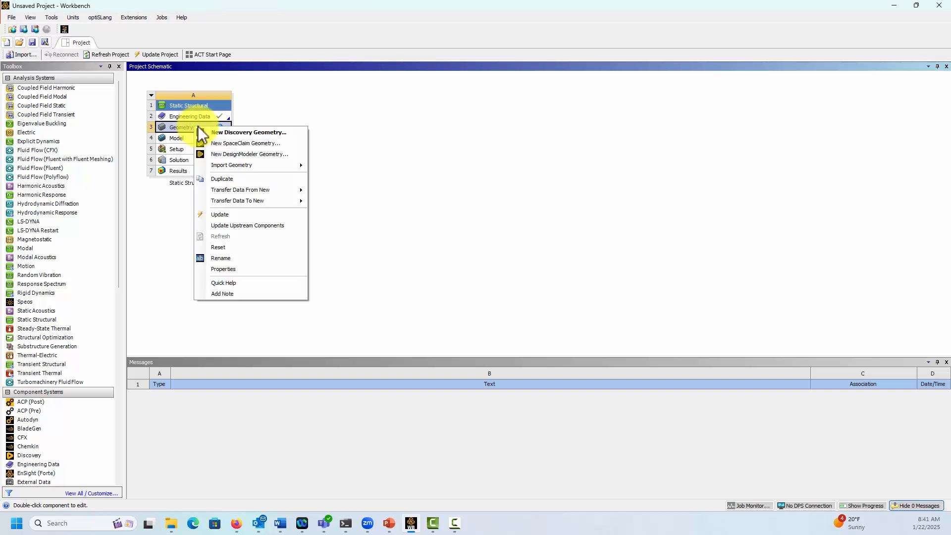
click(221, 144)
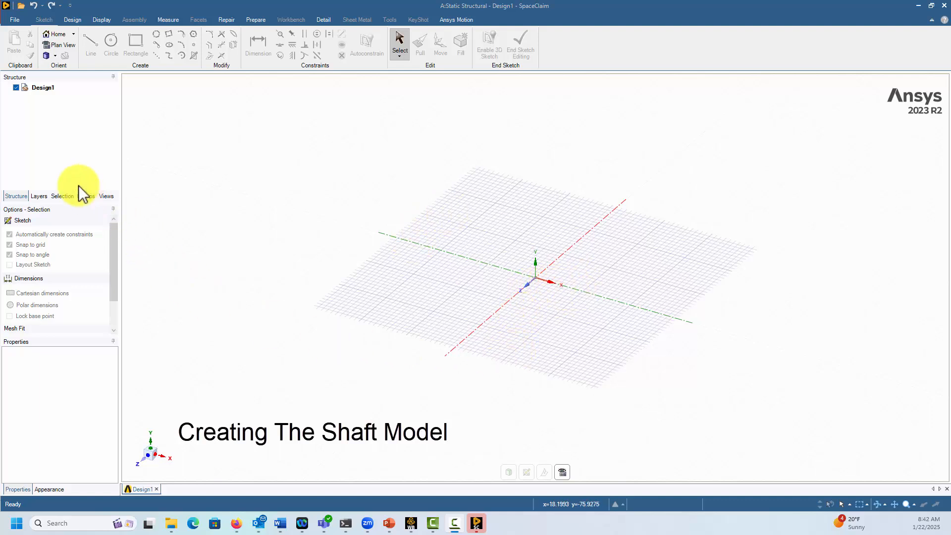
Step: Select the XY plane as the new sketch plane and orient the sketch in plan view
click(71, 170)
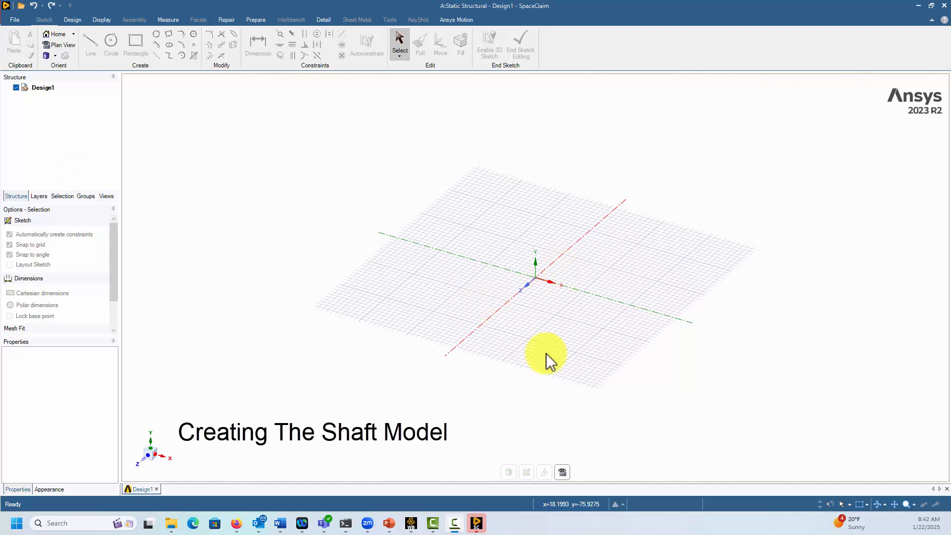
click(562, 473)
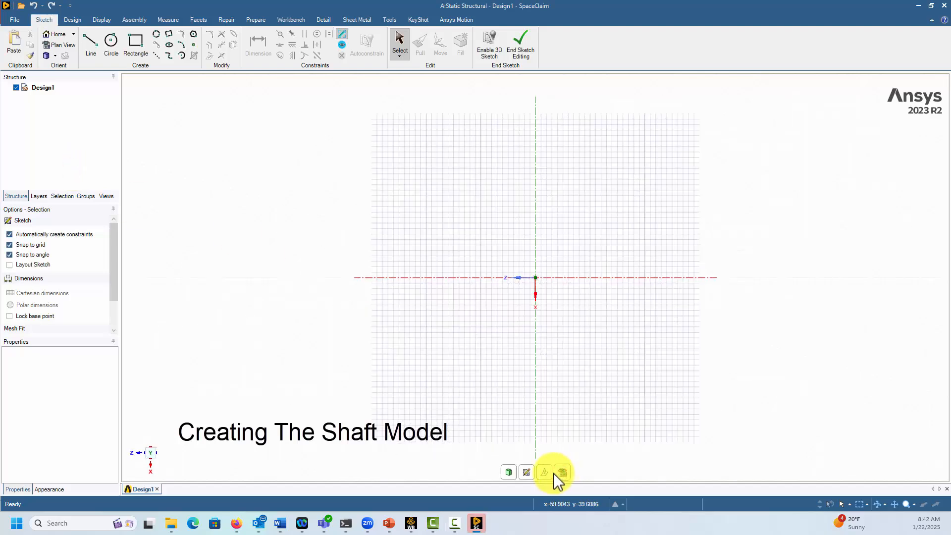
mouse_move(457, 354)
middle_down()
mouse_move(514, 276)
mouse_move(471, 240)
mouse_move(490, 240)
mouse_move(453, 272)
mouse_move(565, 368)
middle_up()
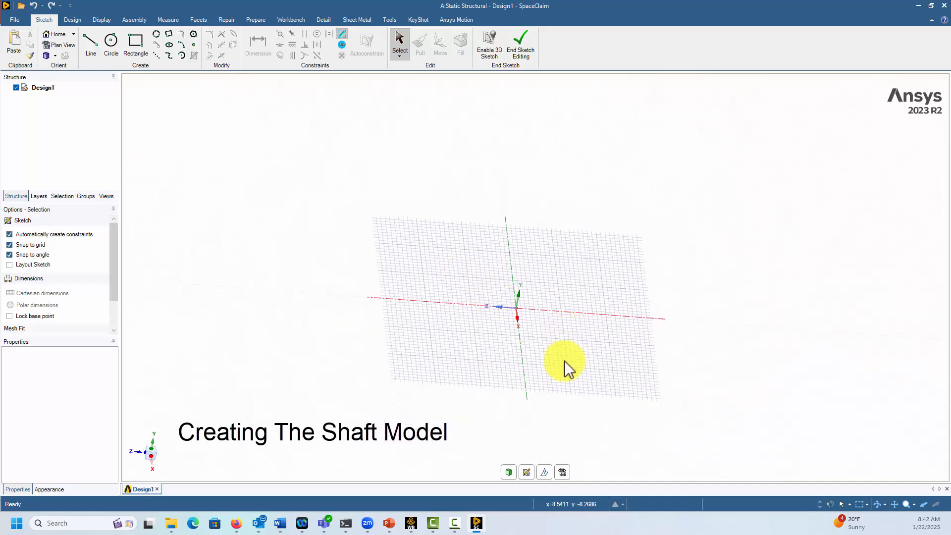
click(528, 471)
click(519, 317)
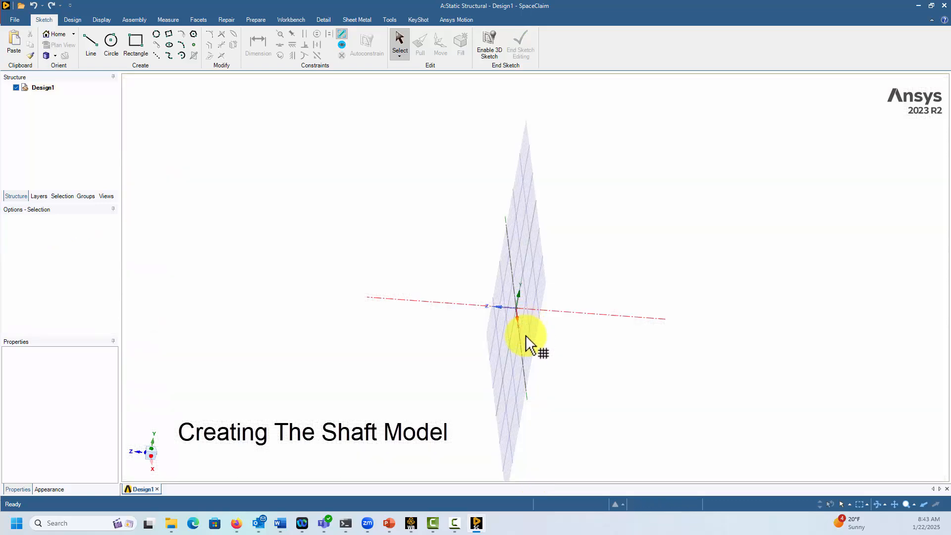
mouse_move(531, 344)
middle_down()
mouse_move(576, 377)
mouse_move(669, 371)
mouse_move(535, 318)
middle_up()
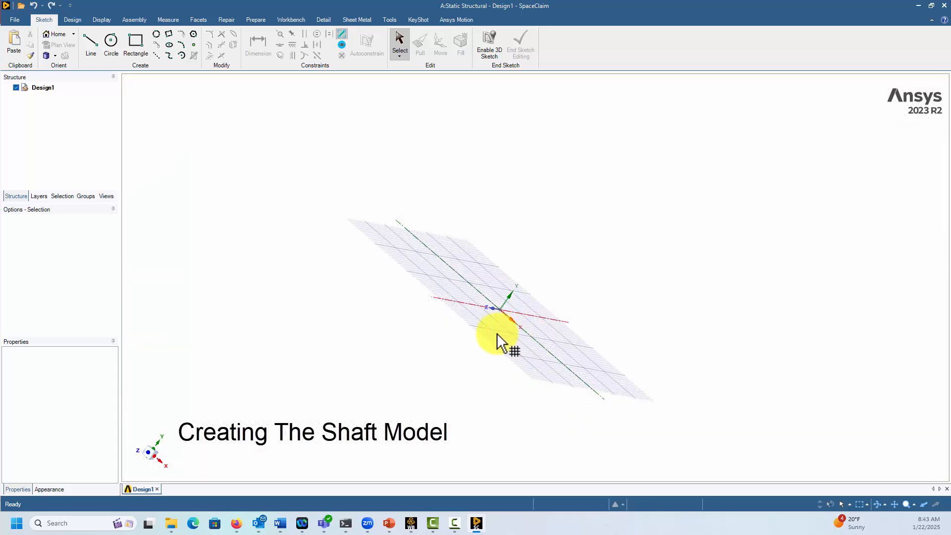
click(545, 327)
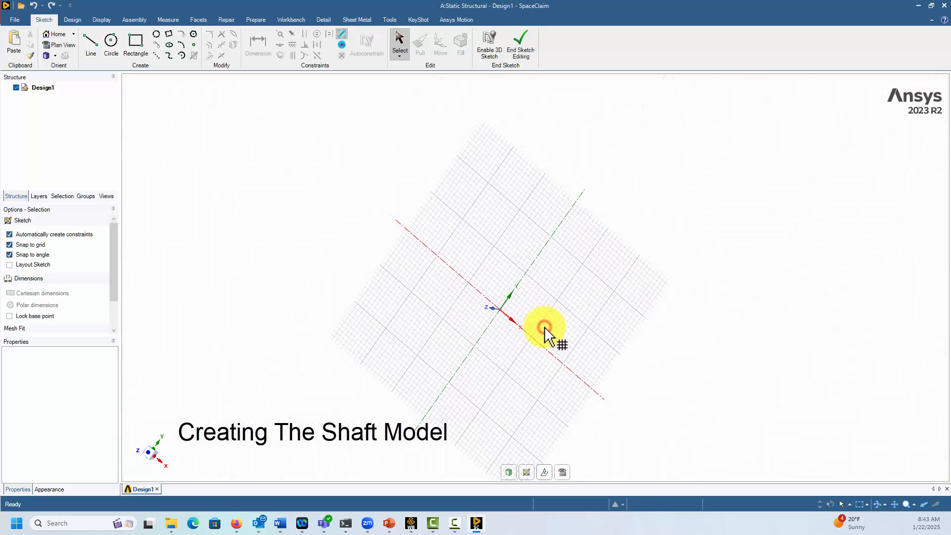
click(565, 472)
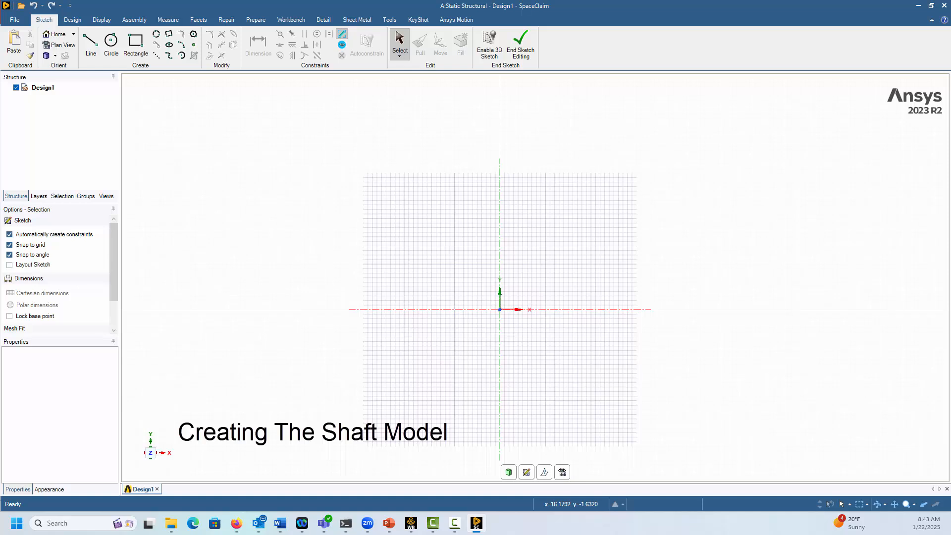
Step: Sketch three end-to-end lines from the origin along the positive X axis, the first 300 mm and the third 150 mm long
click(87, 39)
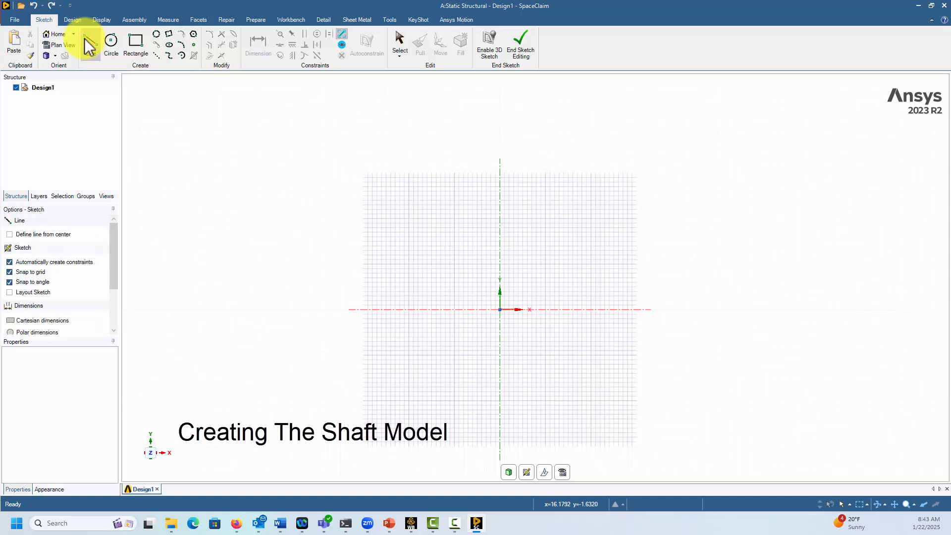
click(501, 310)
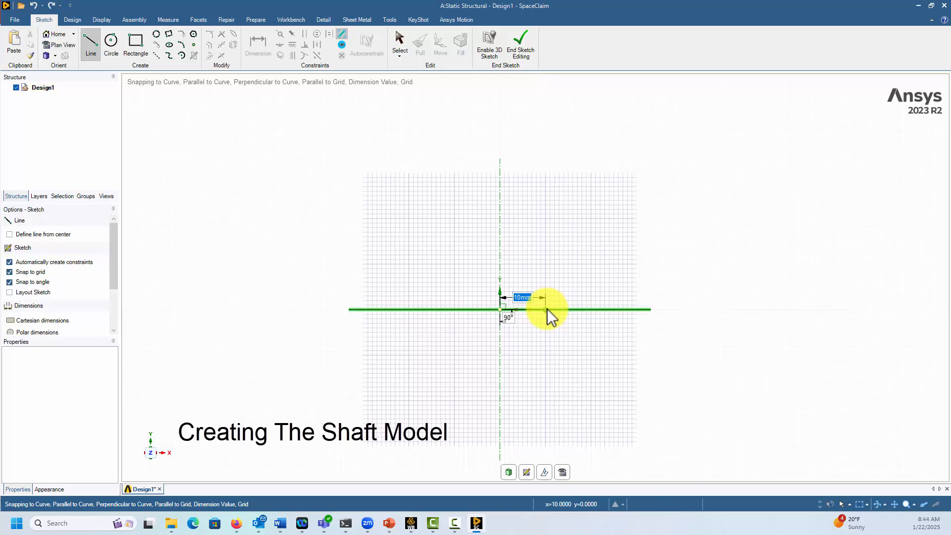
text(300)
key(Return)
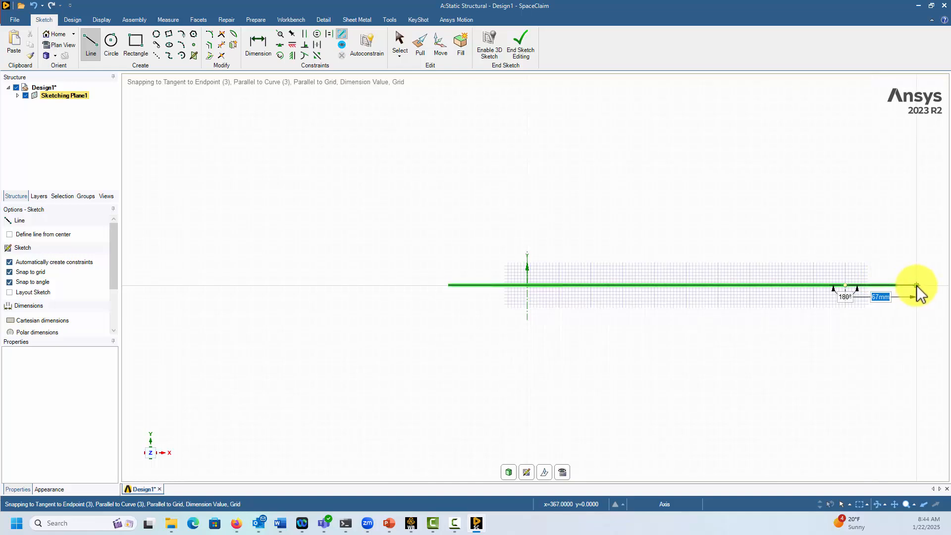
click(917, 286)
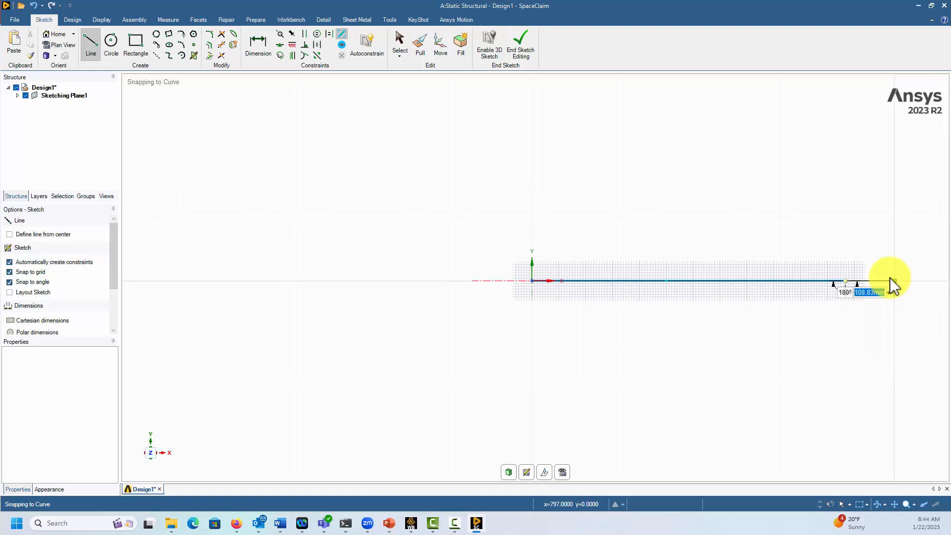
text(150)
key(Return)
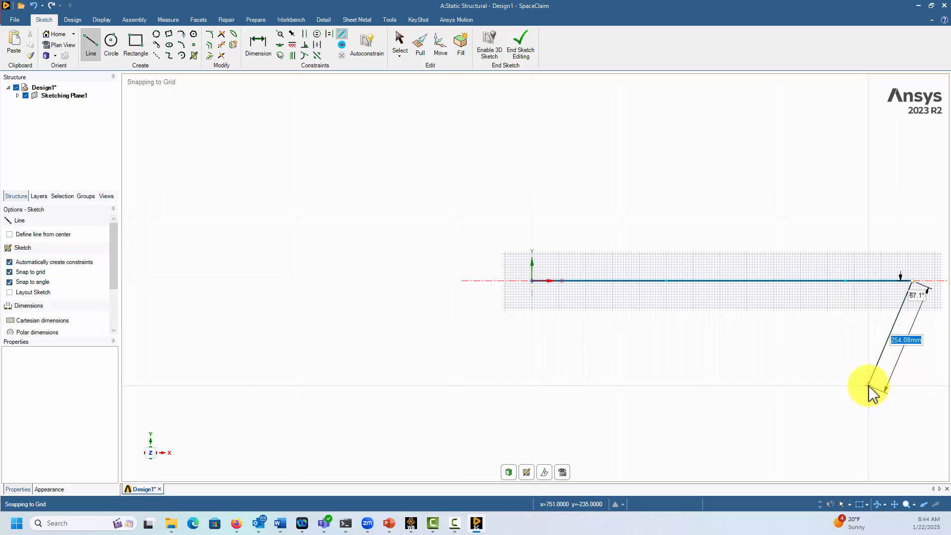
key(Escape)
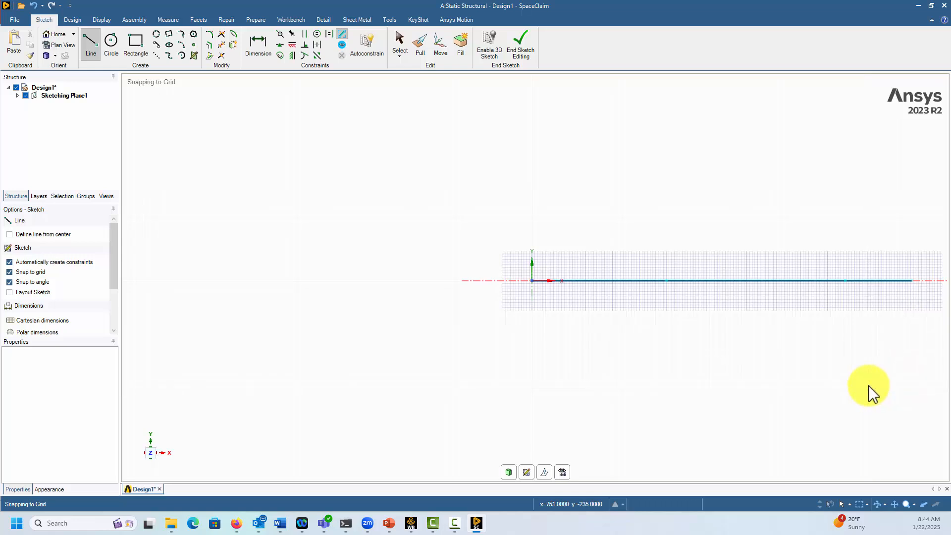
key(Escape)
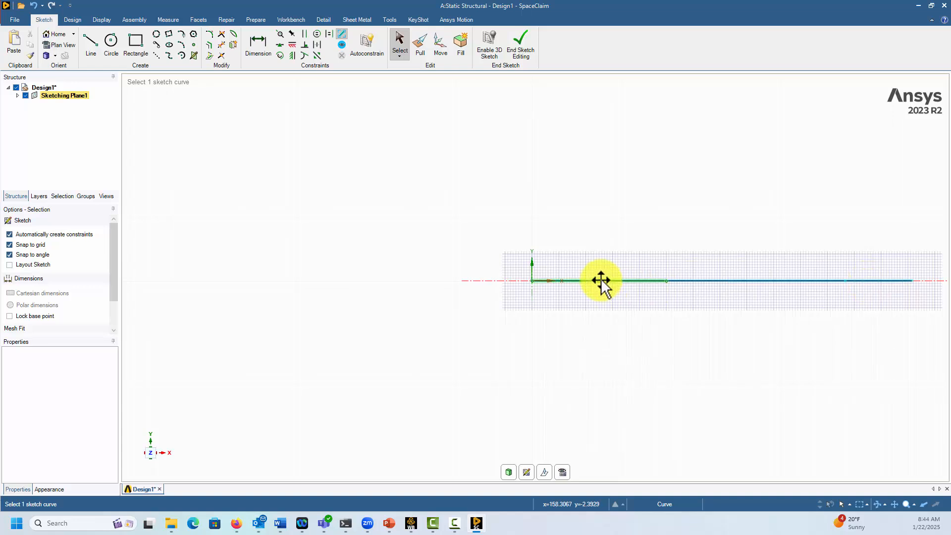
Step: Add a solid circle beam profile from the profile library to the design
click(252, 20)
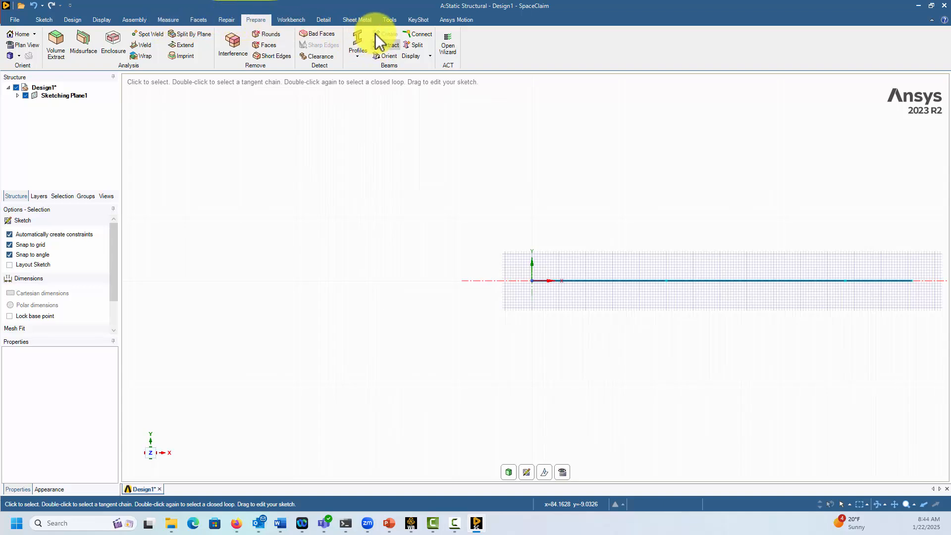
click(356, 50)
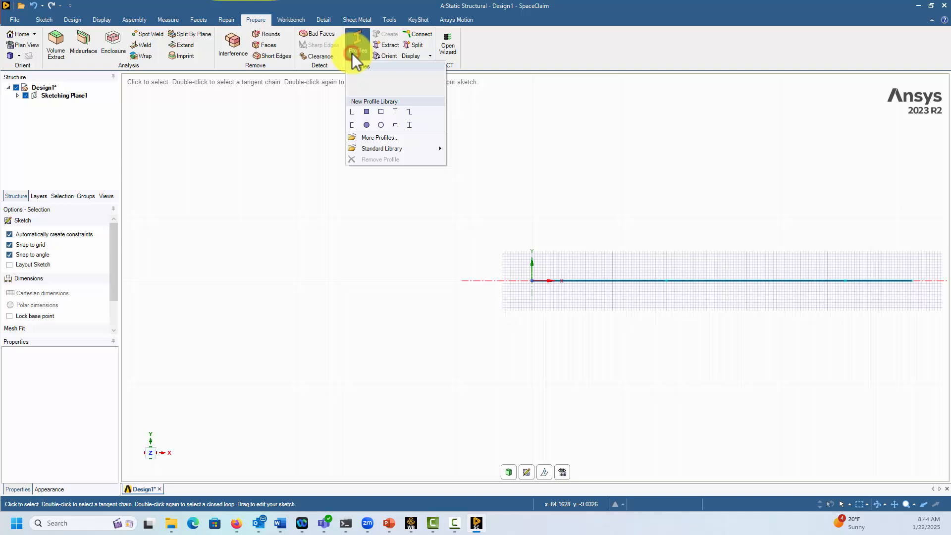
click(367, 126)
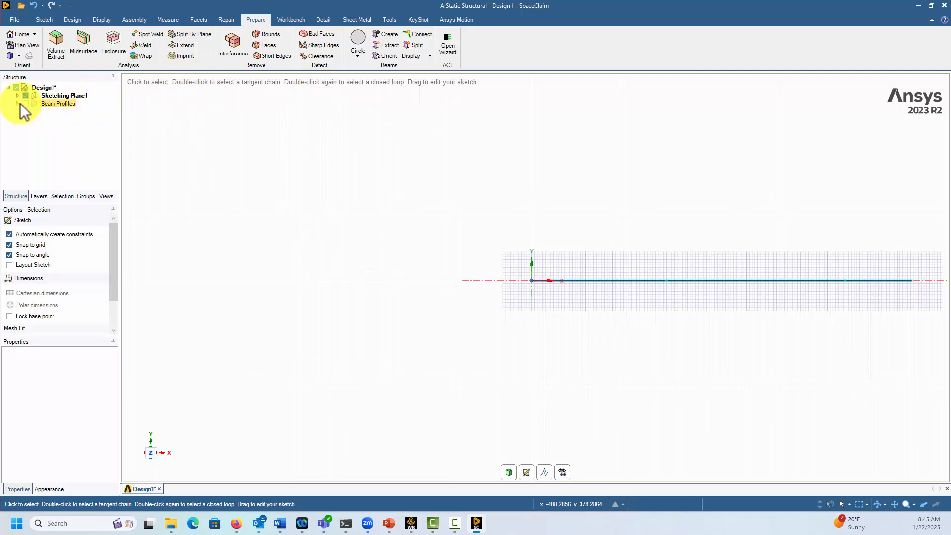
Step: Open the Circle beam profile for editing, examine its driving radius dimension, and return to the Design1 document
click(17, 104)
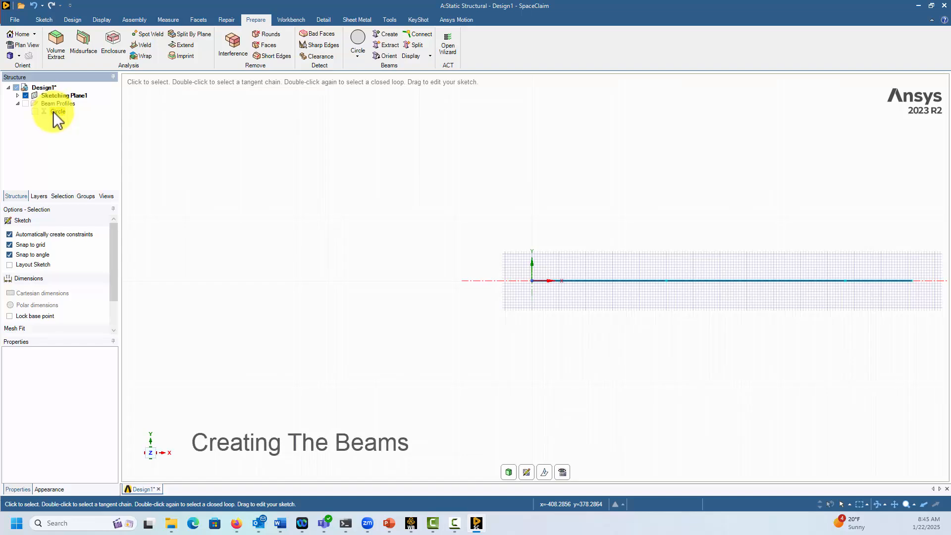
click(53, 112)
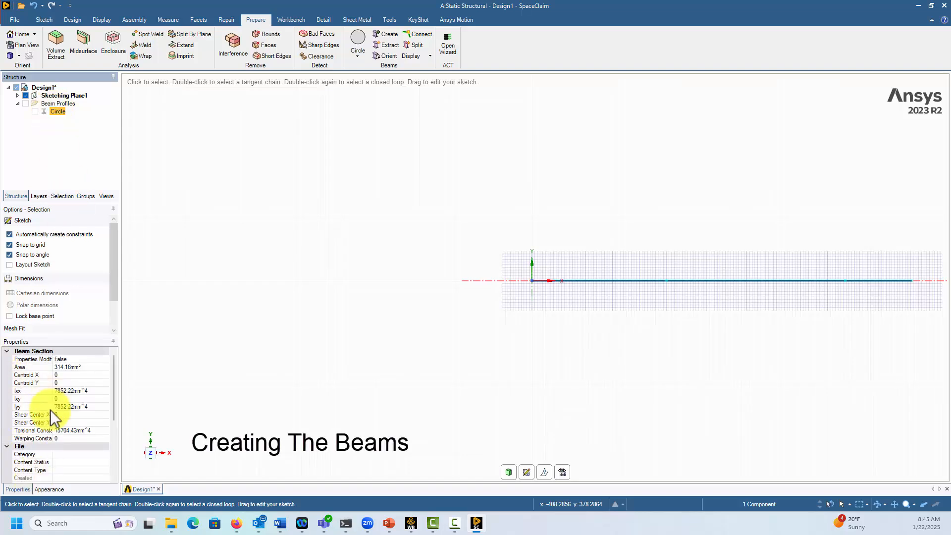
right_click(58, 111)
click(77, 117)
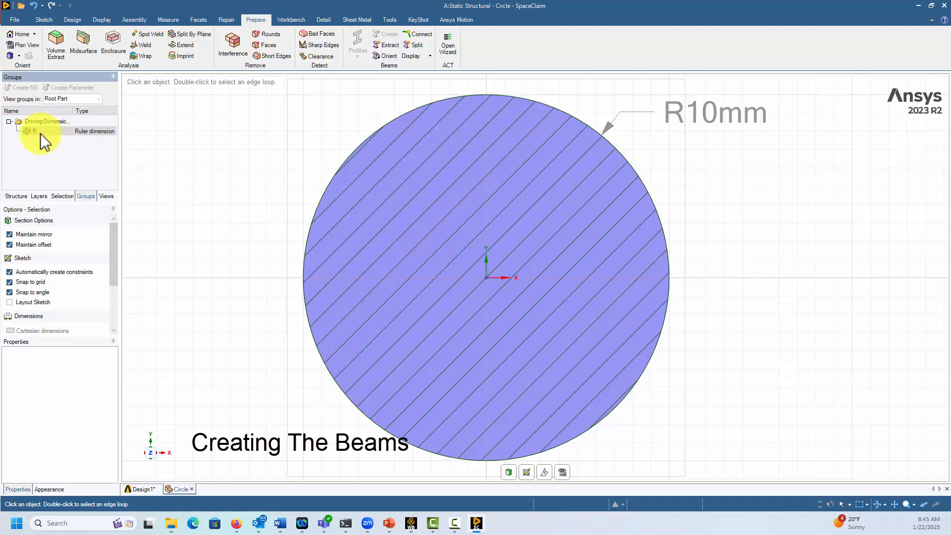
click(40, 131)
click(103, 133)
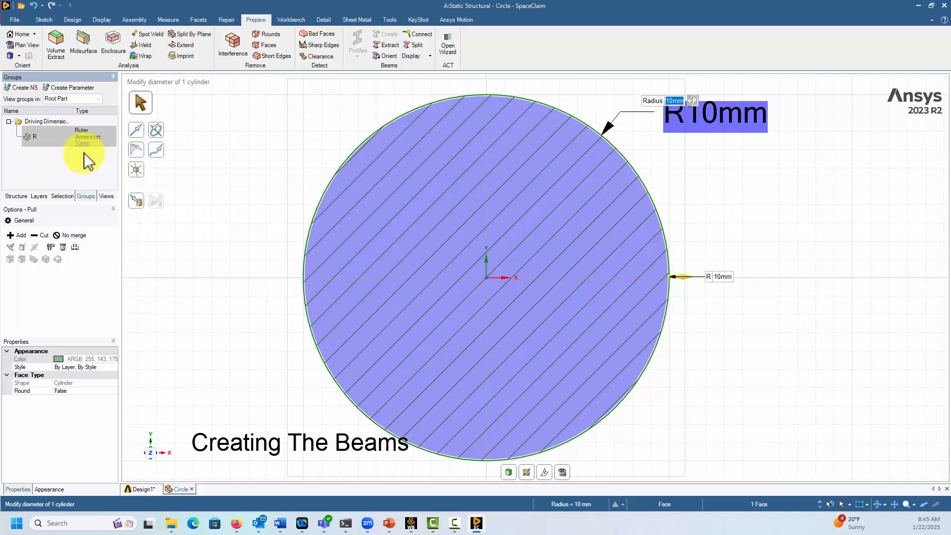
drag(84, 149, 70, 163)
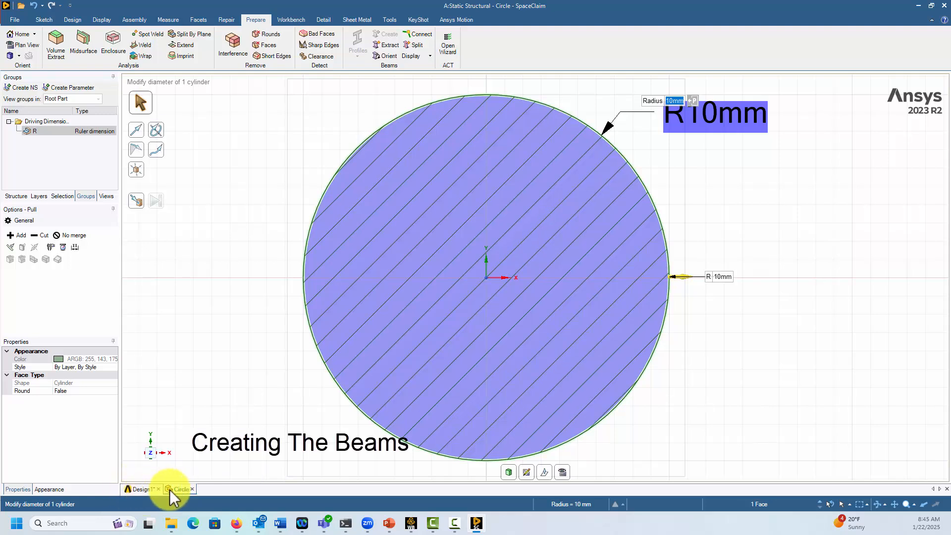
click(140, 489)
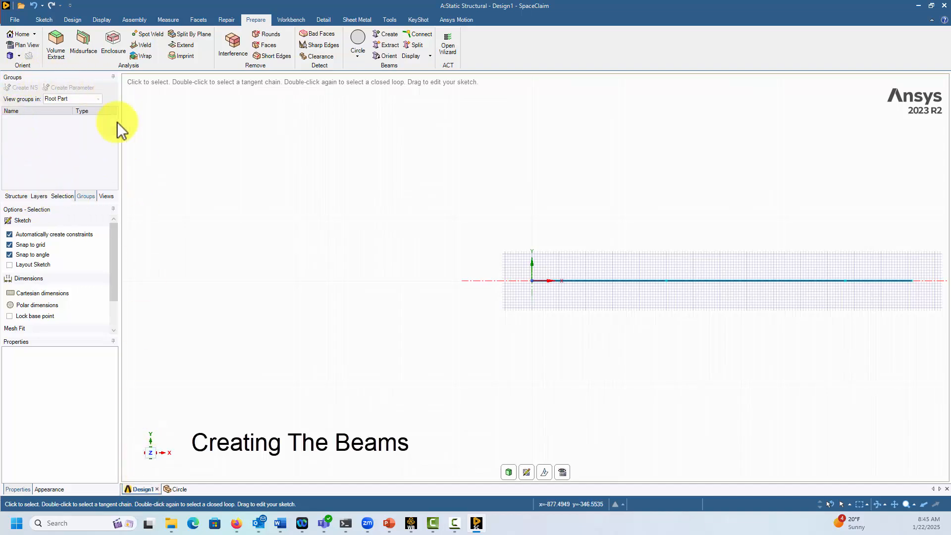
Step: Create beams with the Circle profile on all three sketched shaft lines
click(16, 196)
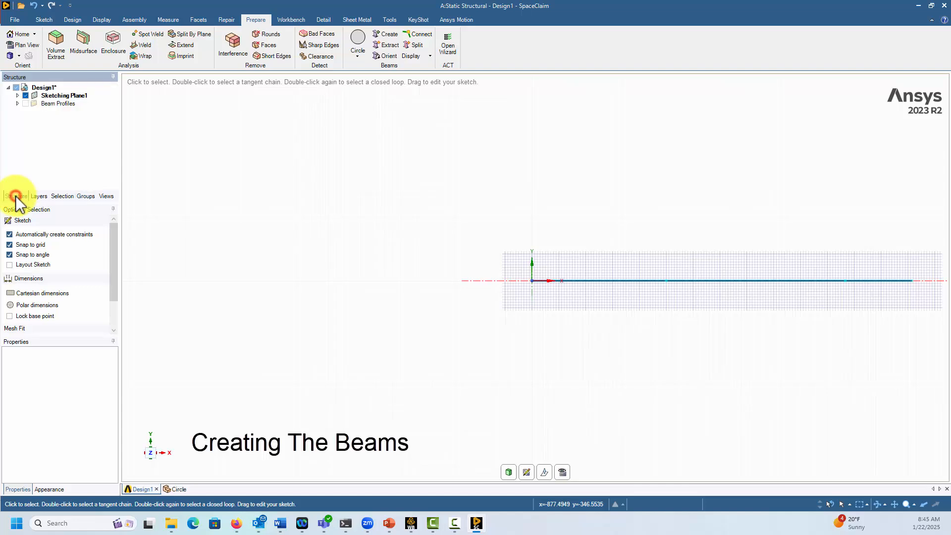
click(17, 95)
click(26, 104)
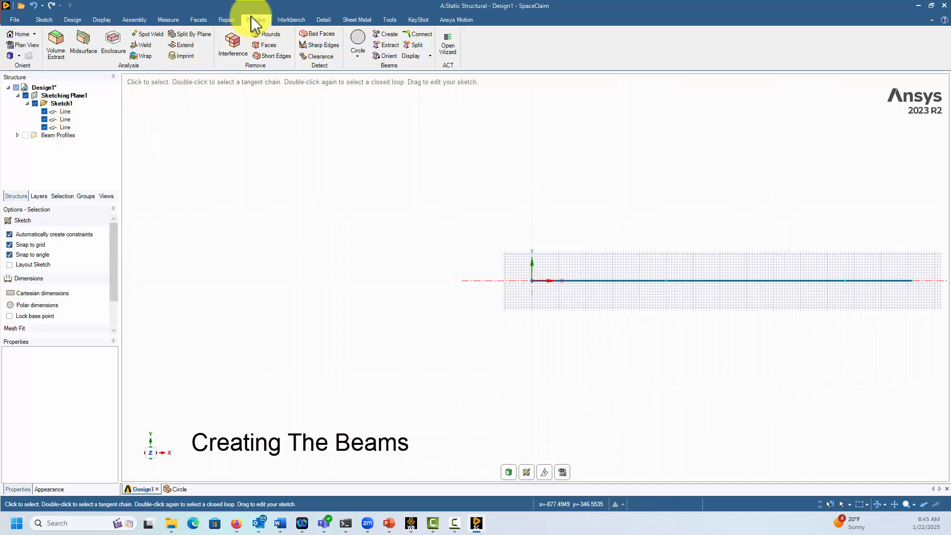
click(386, 34)
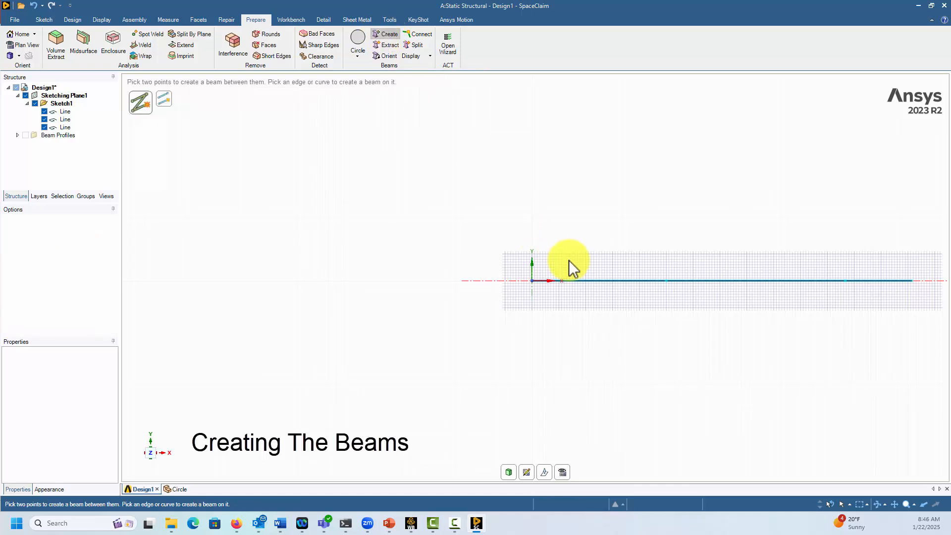
click(604, 280)
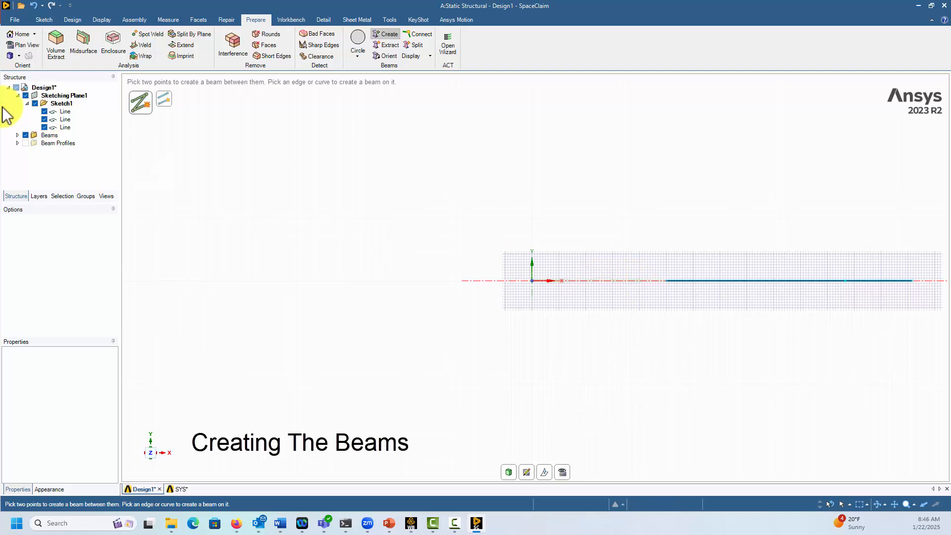
click(18, 135)
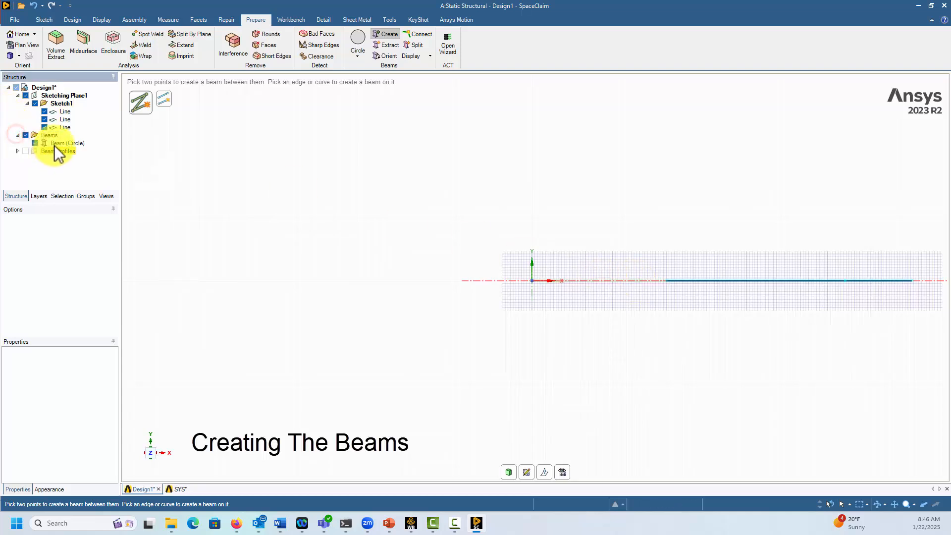
click(752, 281)
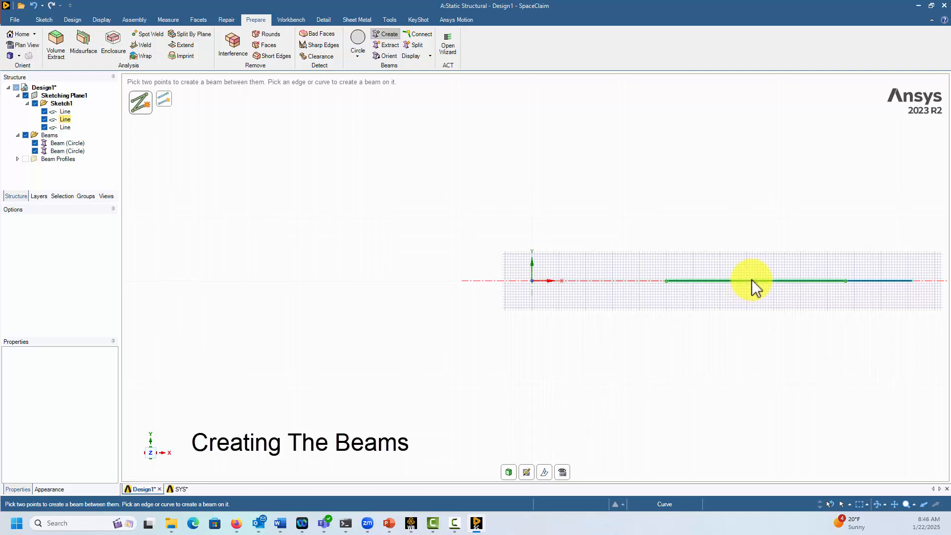
click(752, 281)
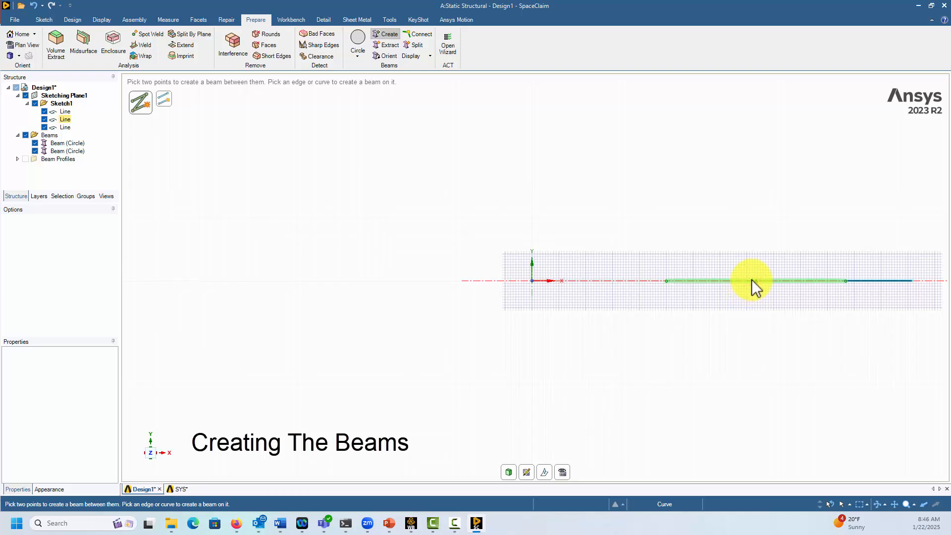
click(868, 281)
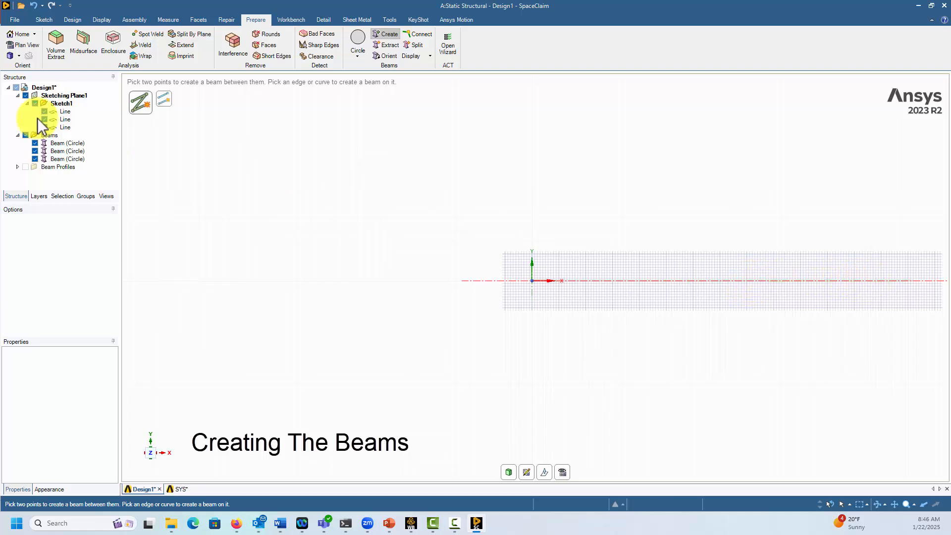
Step: Suppress the sketching plane that holds the three shaft lines for physics
click(65, 96)
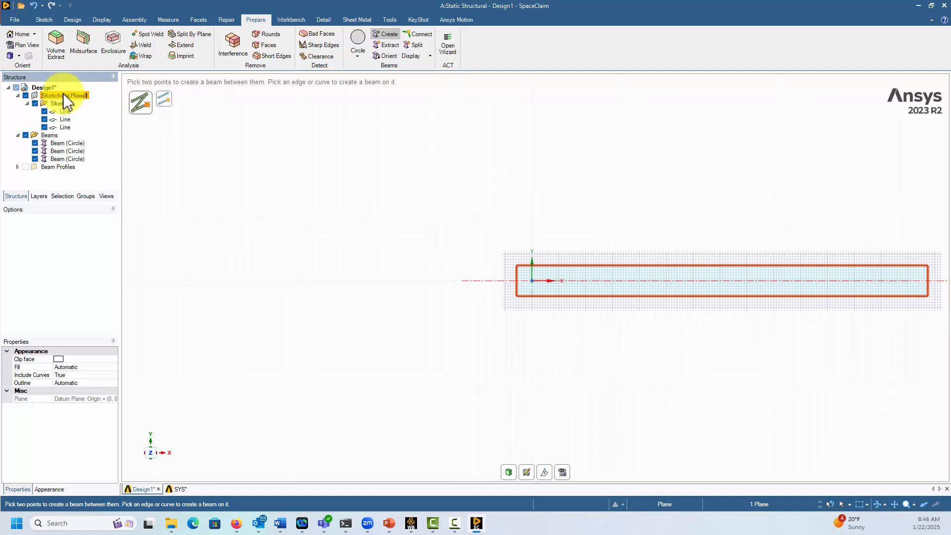
right_click(64, 95)
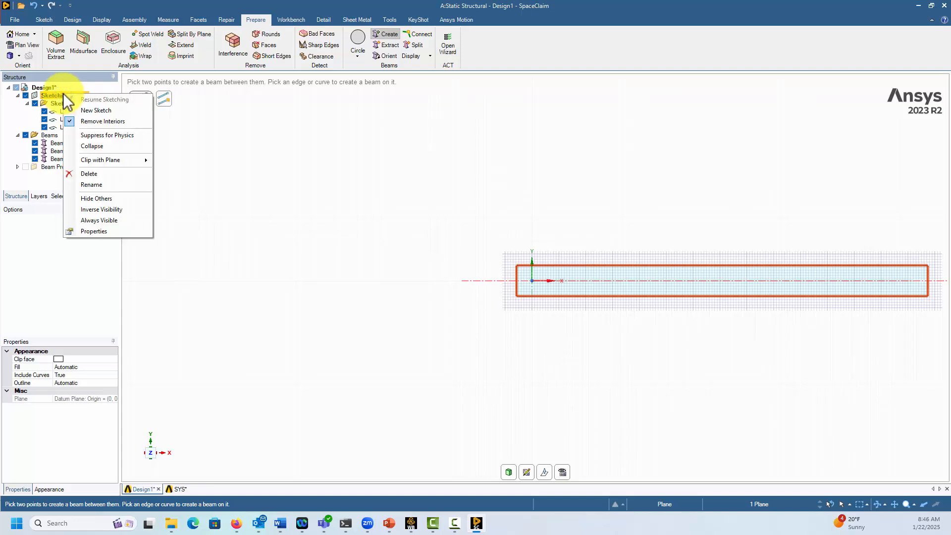
click(86, 138)
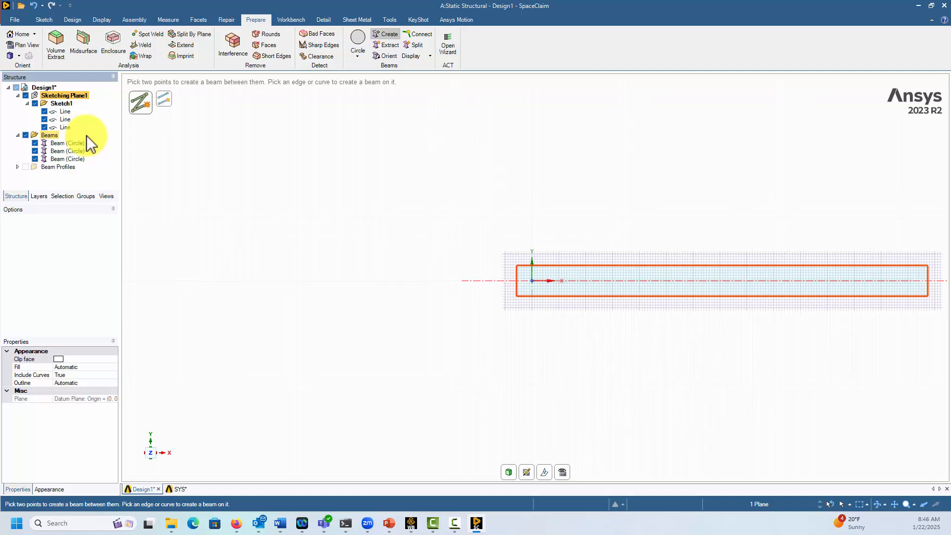
click(73, 121)
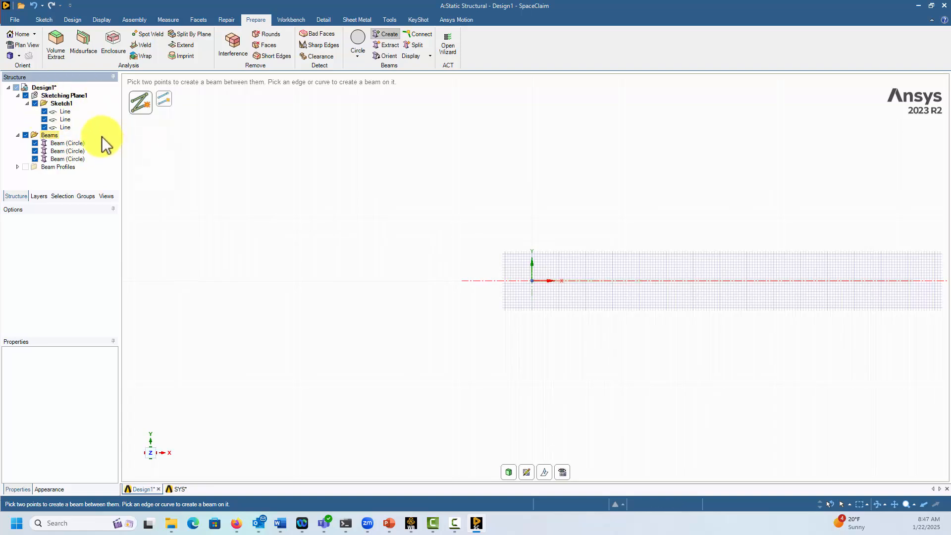
click(56, 143)
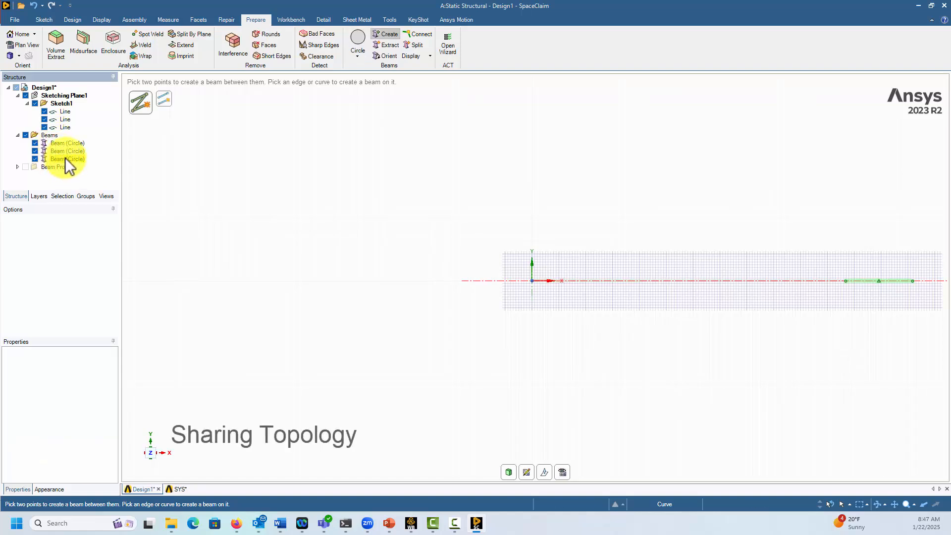
click(65, 157)
click(63, 142)
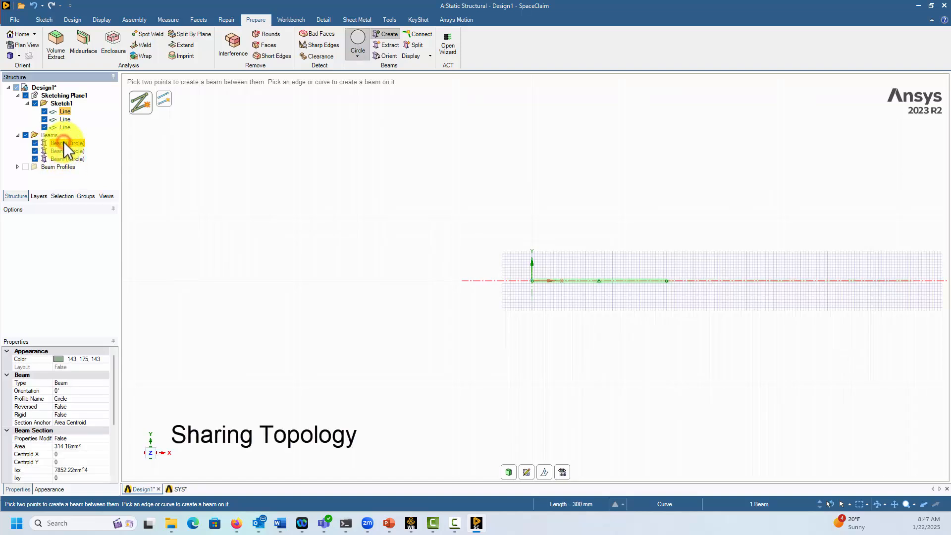
shift+click(66, 157)
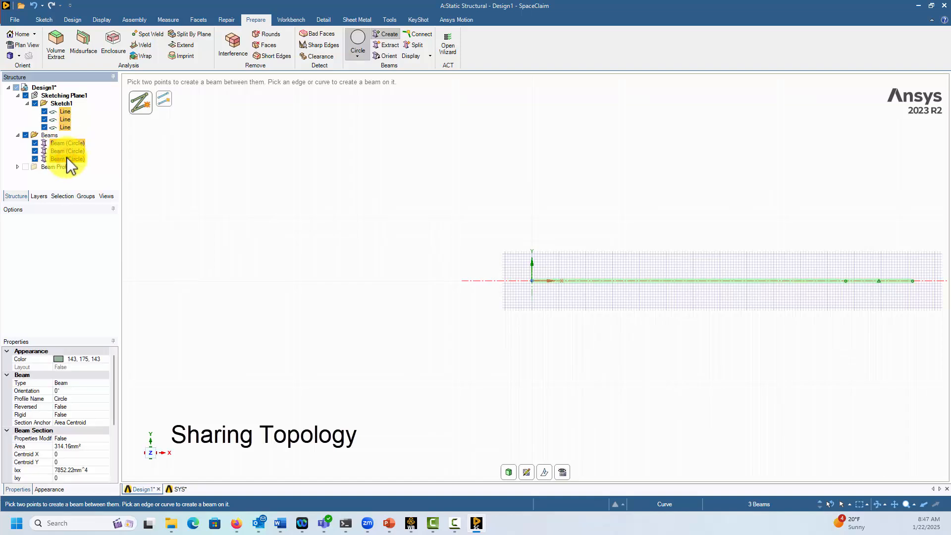
click(64, 143)
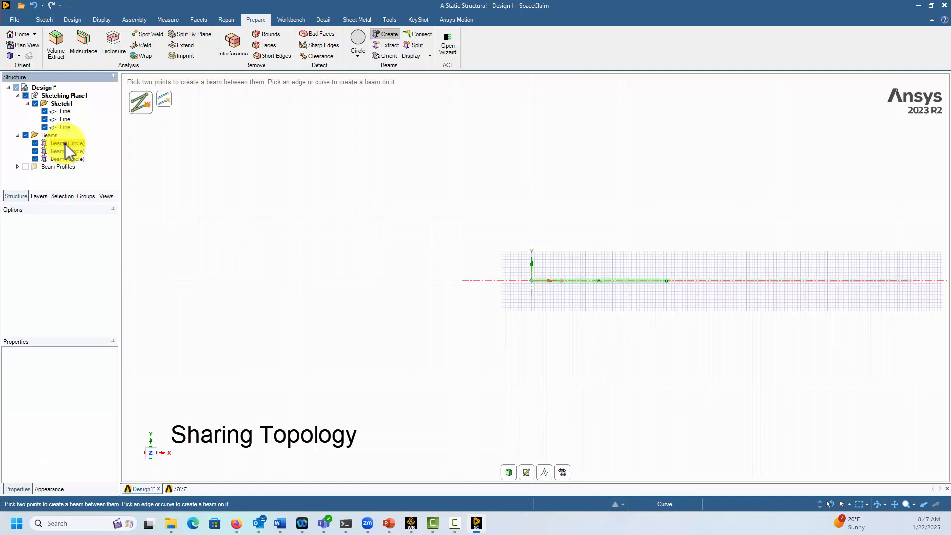
right_click(64, 144)
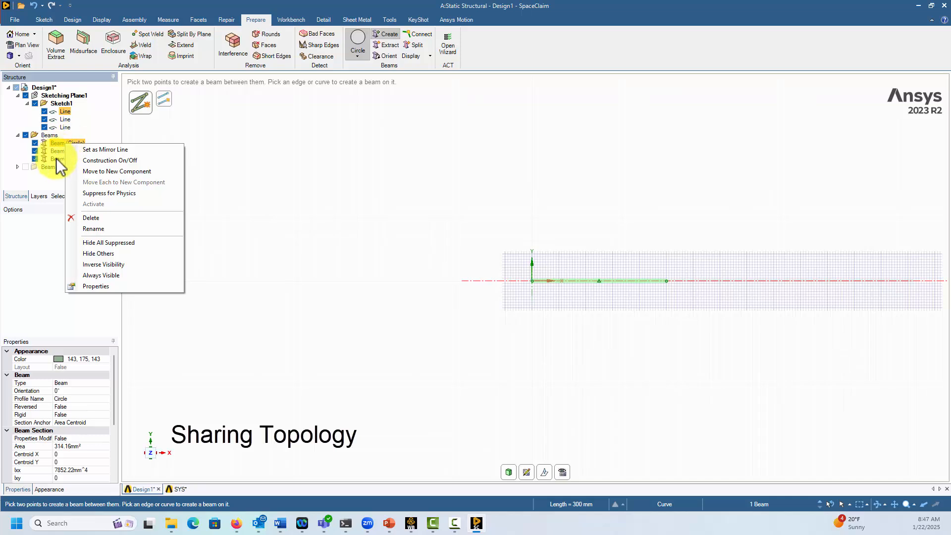
click(56, 158)
ctrl+click(58, 144)
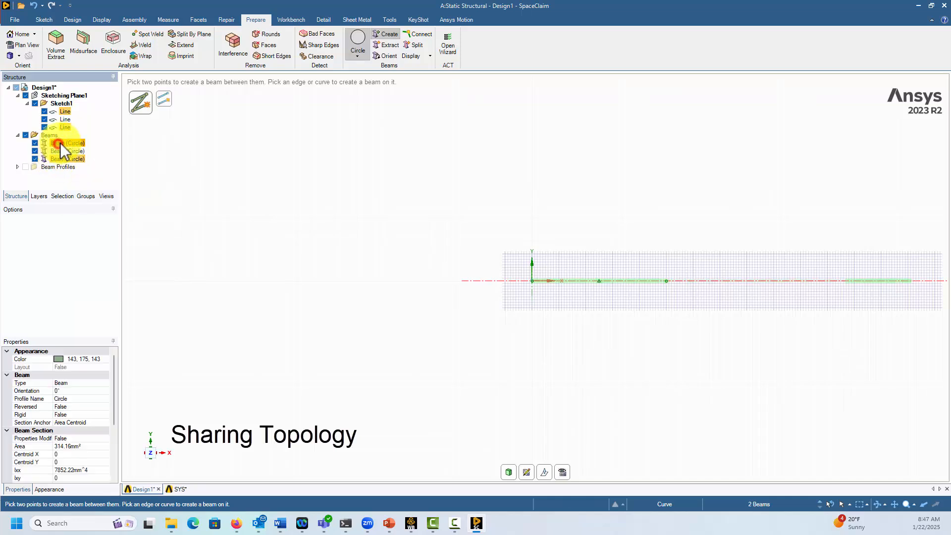
right_click(59, 145)
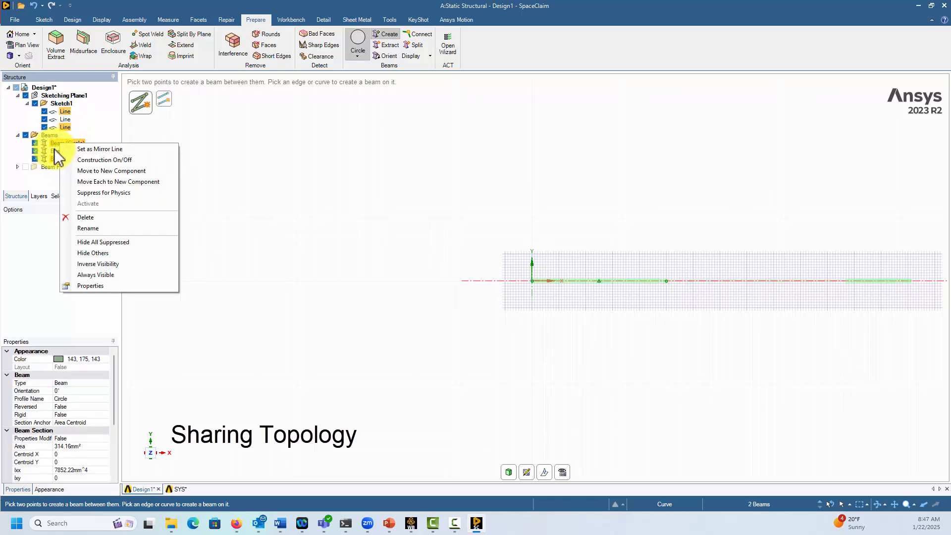
click(60, 152)
Step: Move all three circle beams together into one new component and name it shaft
click(59, 143)
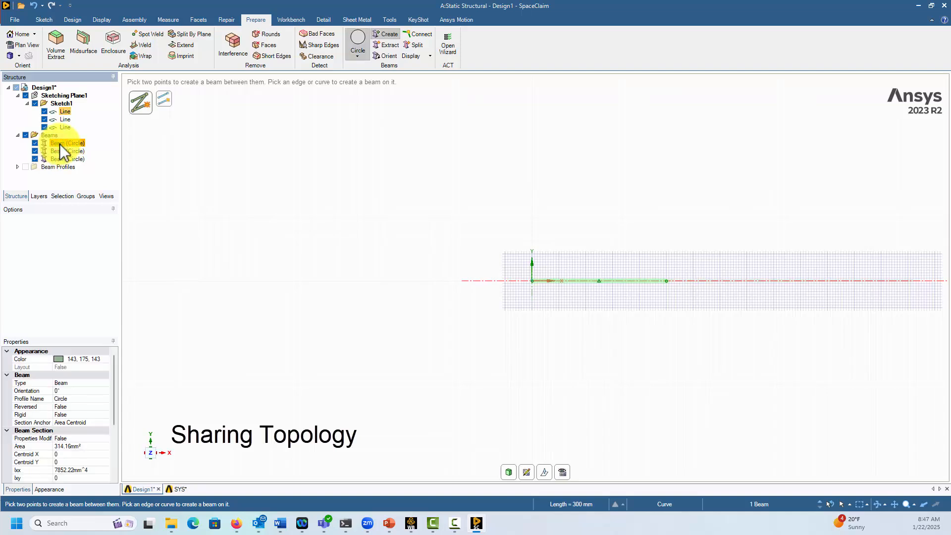
ctrl+click(59, 151)
ctrl+click(61, 159)
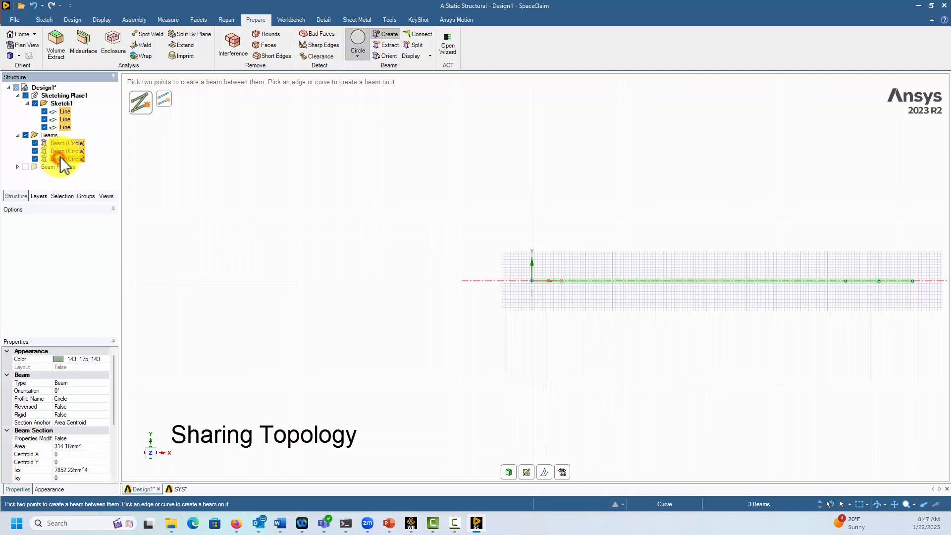
right_click(60, 158)
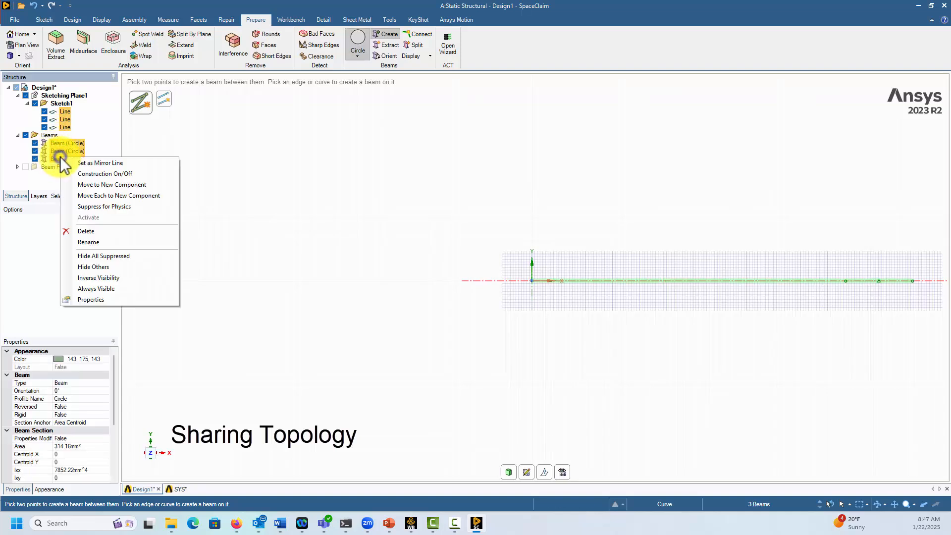
click(97, 186)
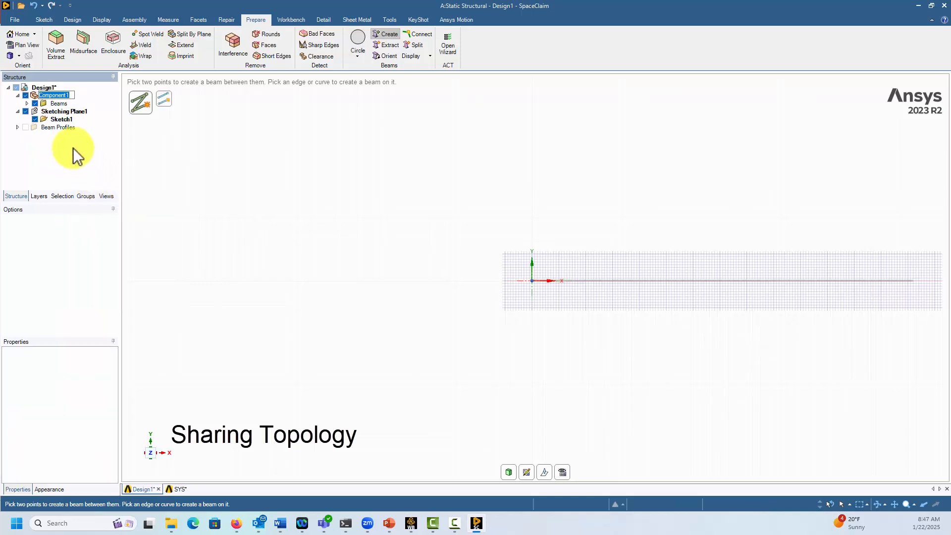
text(shaft)
key(Return)
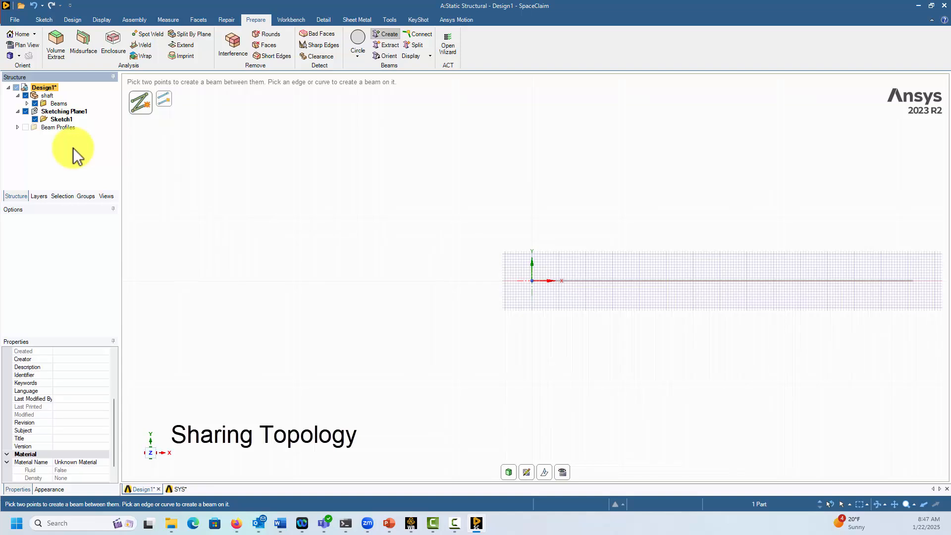
Step: Set the shaft component's Share Topology property to Share so its beams connect
click(27, 103)
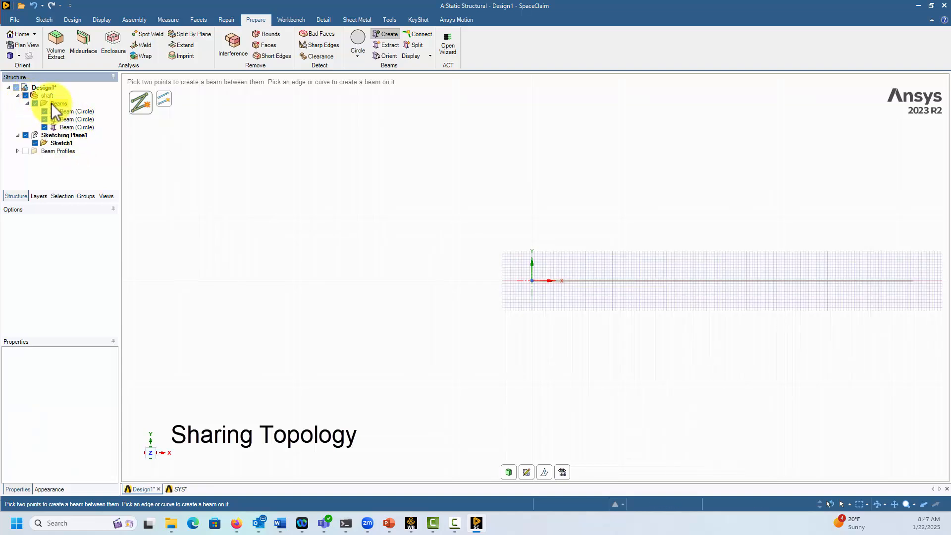
click(43, 96)
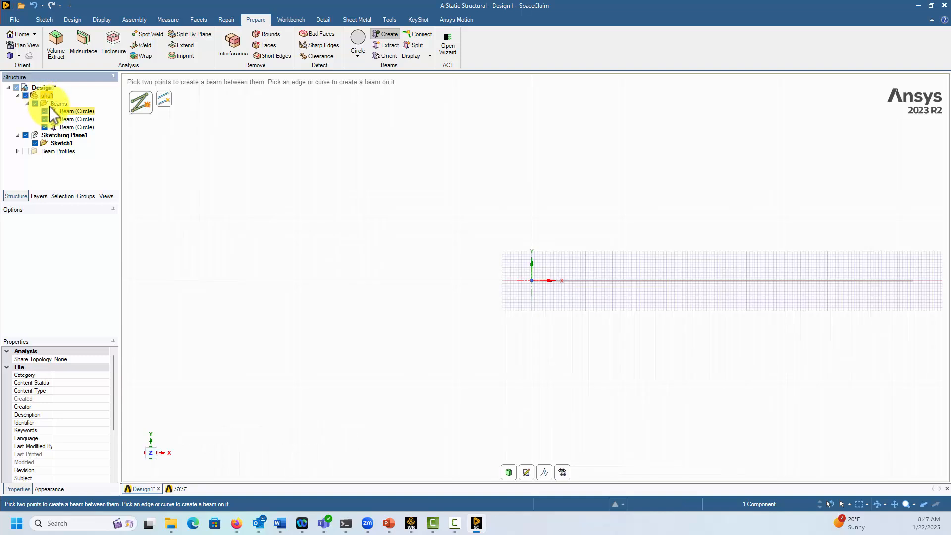
click(24, 179)
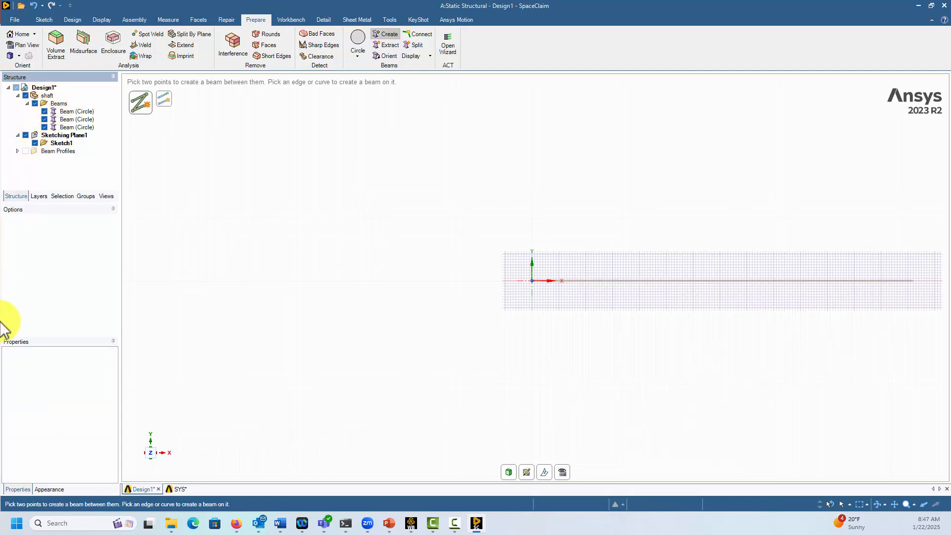
click(53, 101)
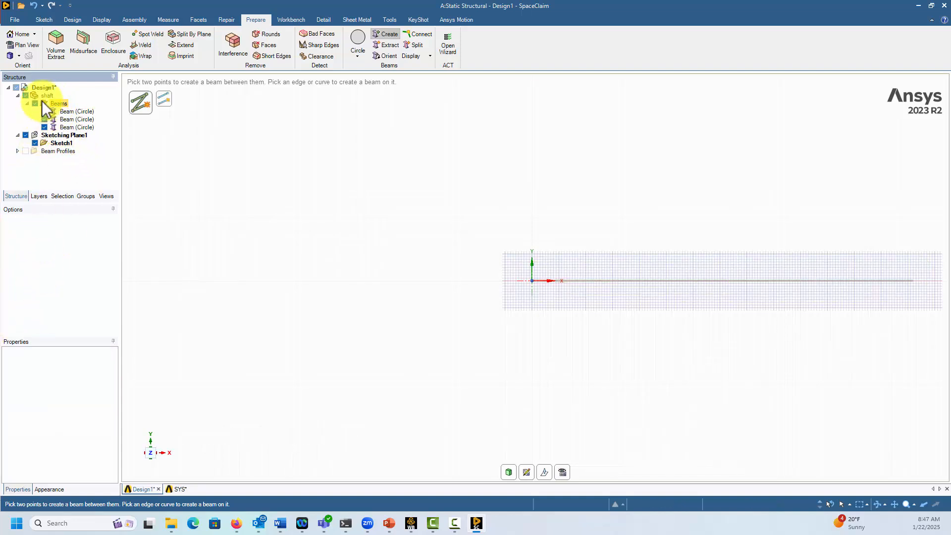
click(40, 95)
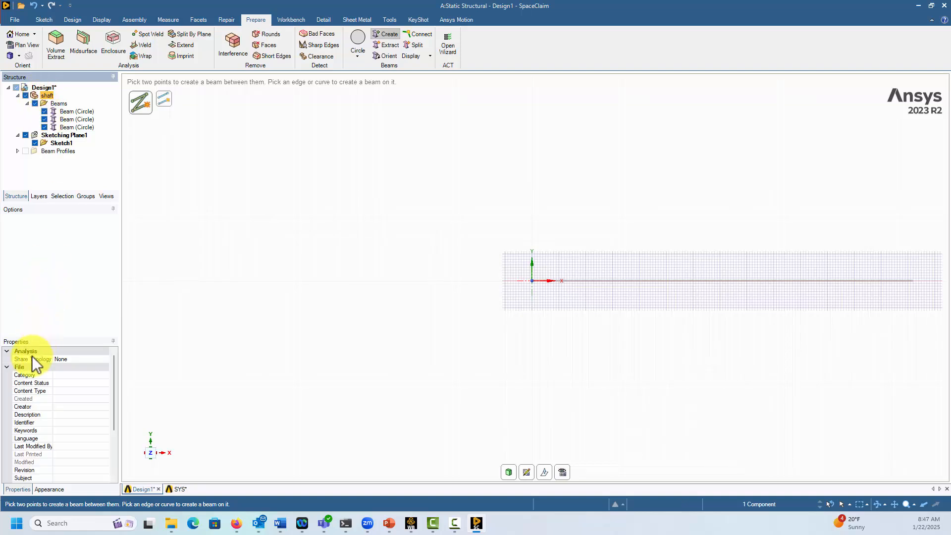
click(77, 359)
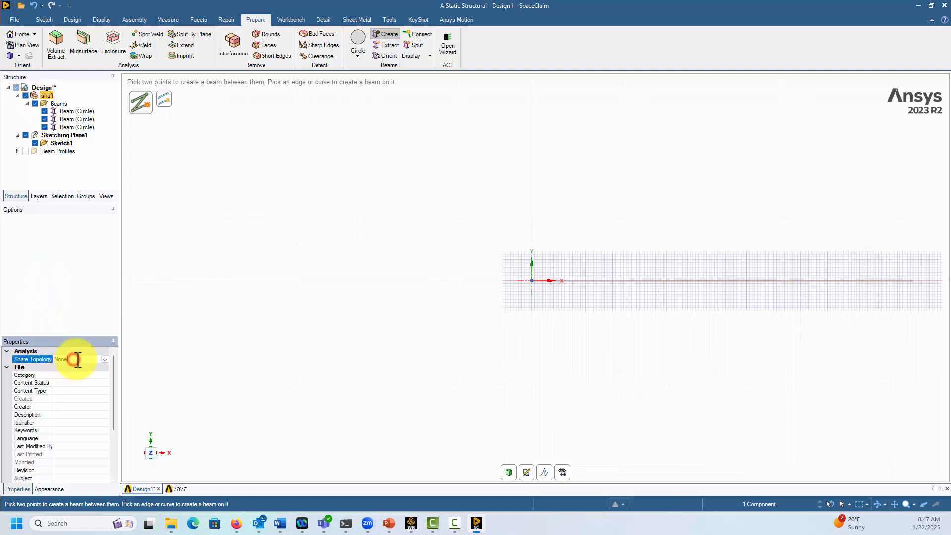
click(106, 358)
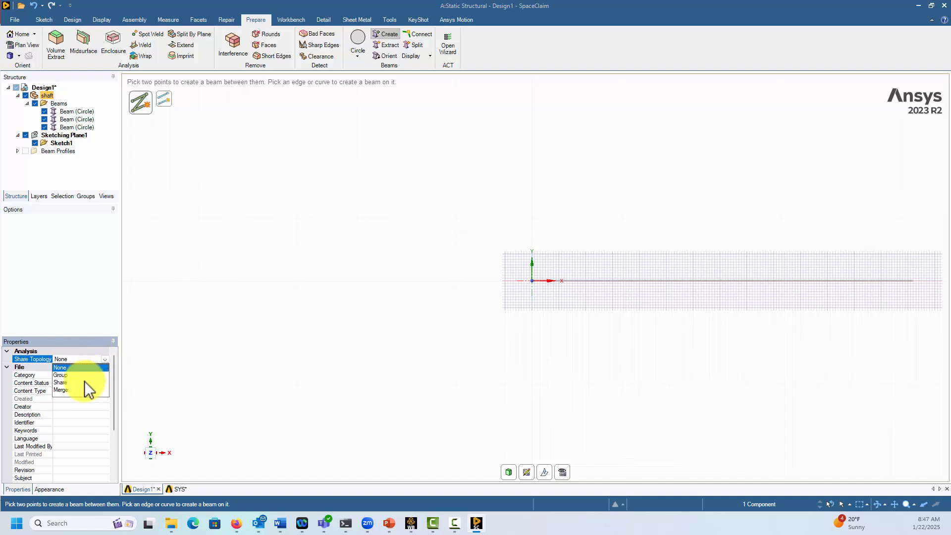
click(59, 382)
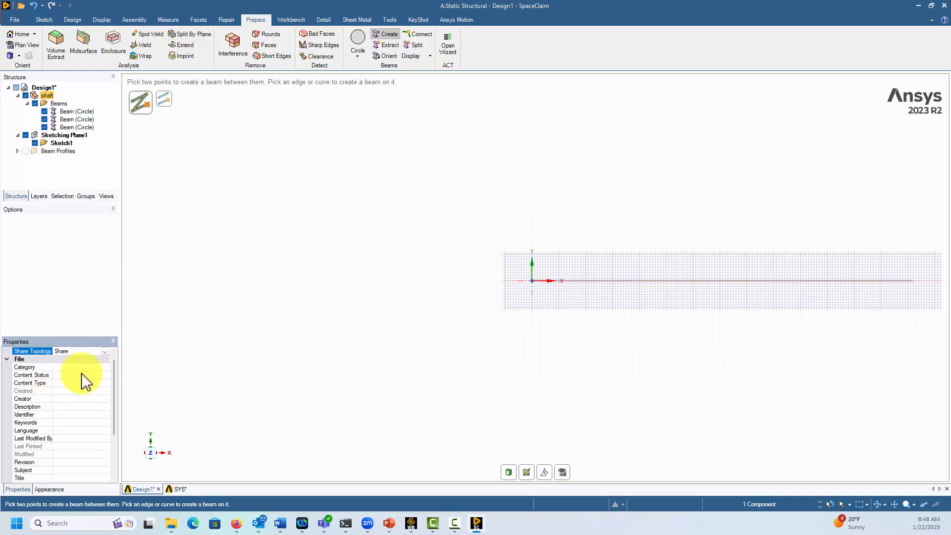
click(15, 19)
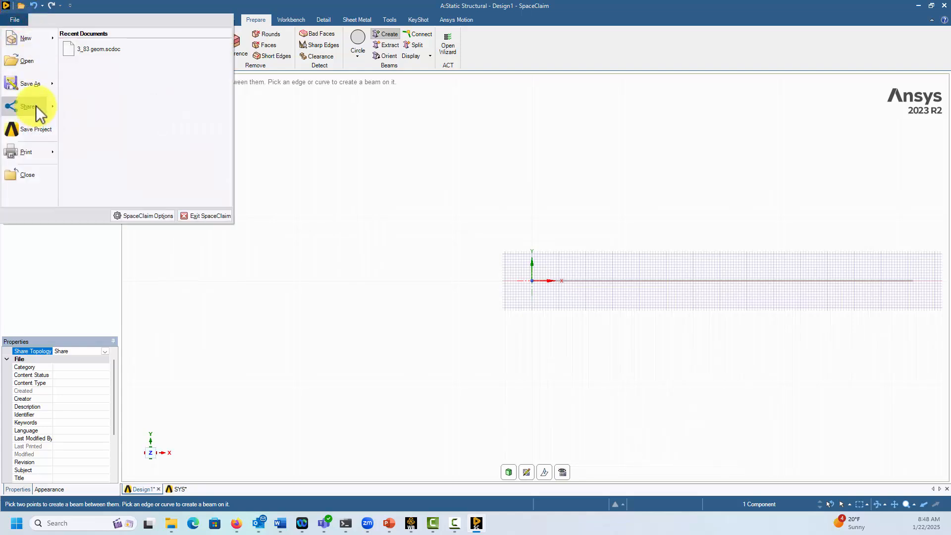
mouse_move(28, 87)
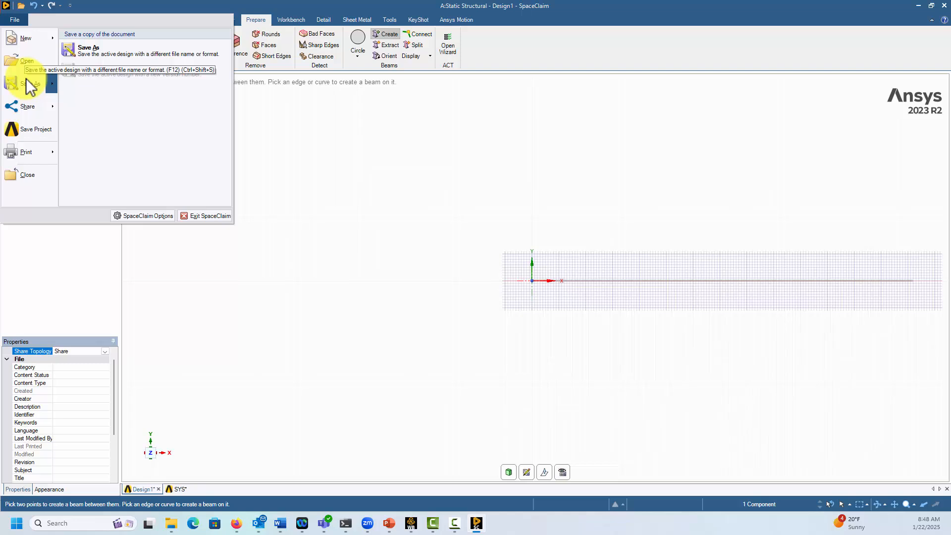
click(325, 168)
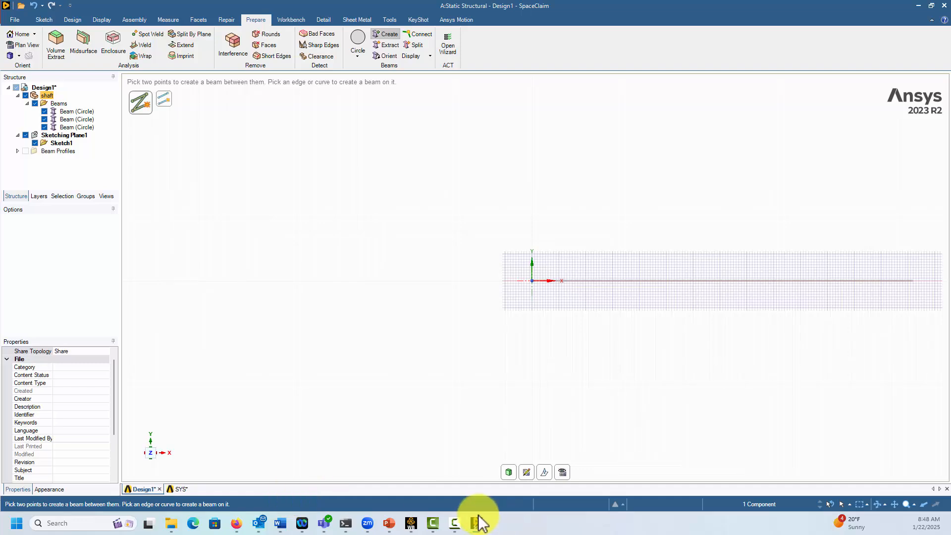
Step: Switch to Workbench and save the project as 3_83Demo in the Lab 4 - Beam Intro folder
click(410, 524)
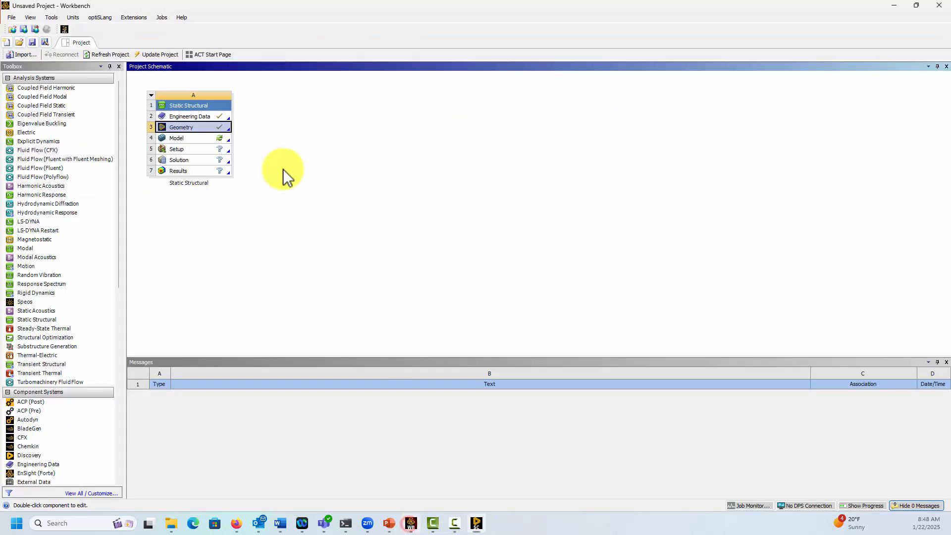
click(33, 43)
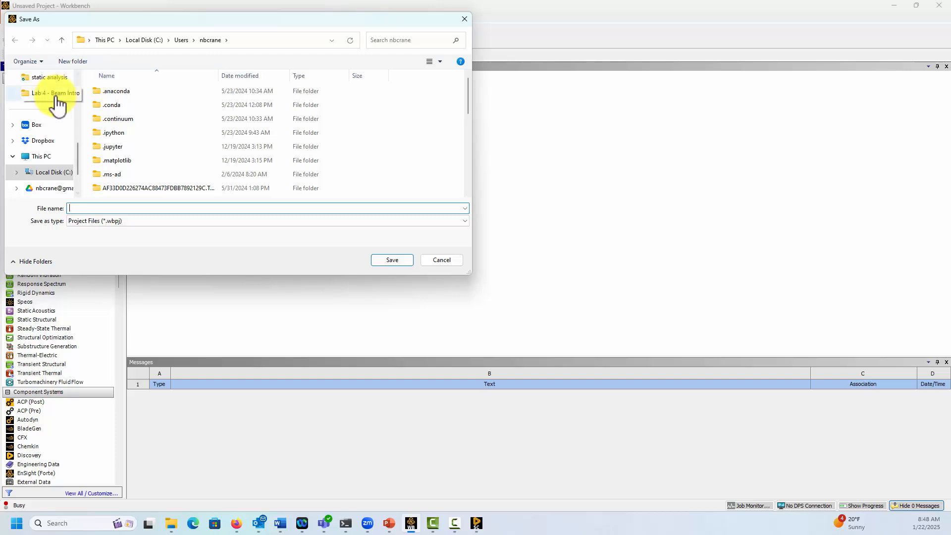
click(46, 101)
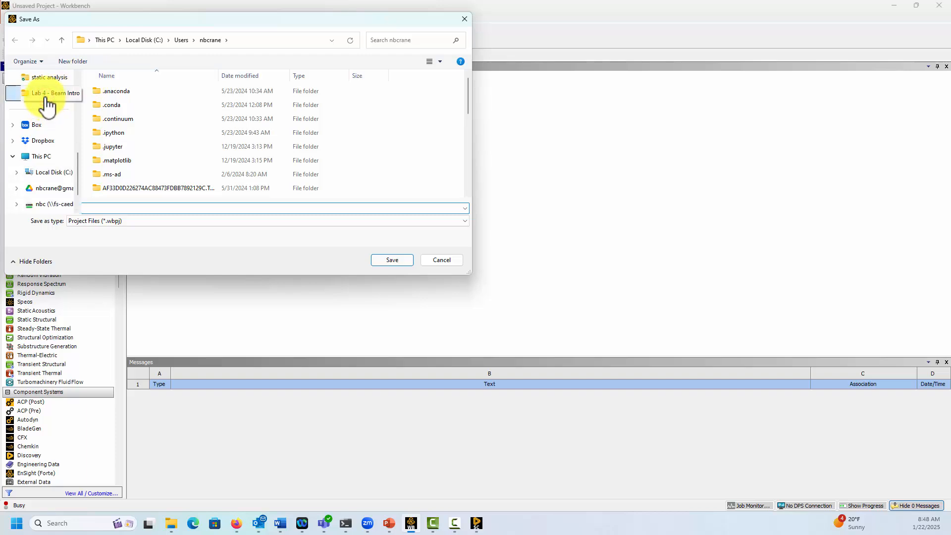
click(109, 226)
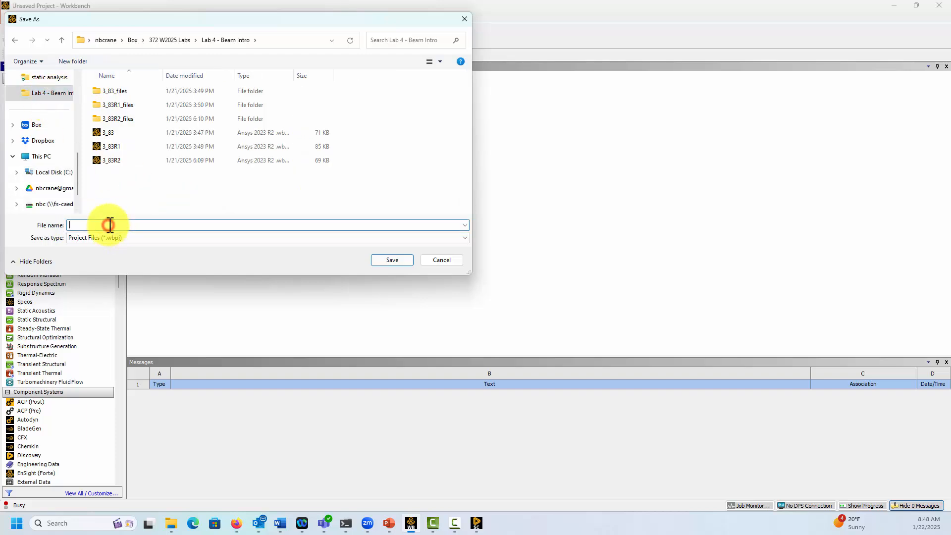
text(3_)
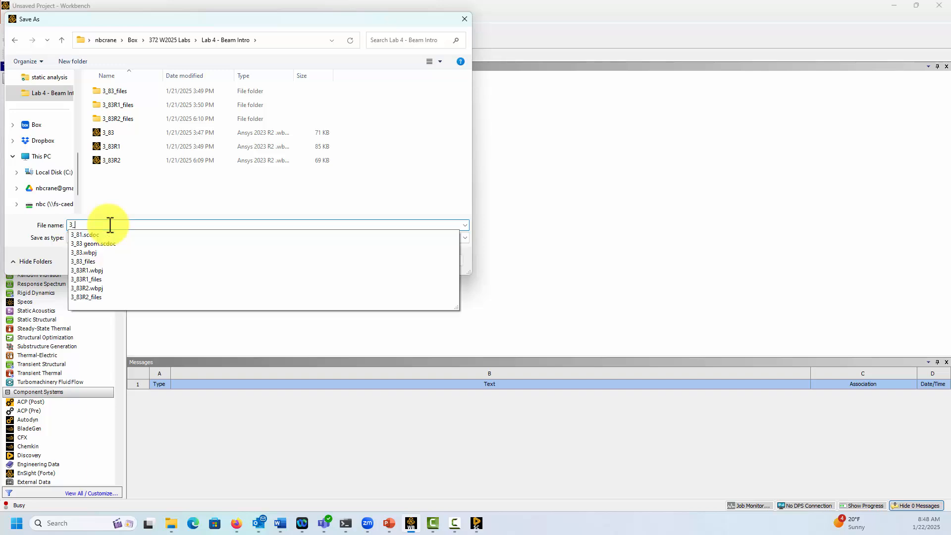
text(83)
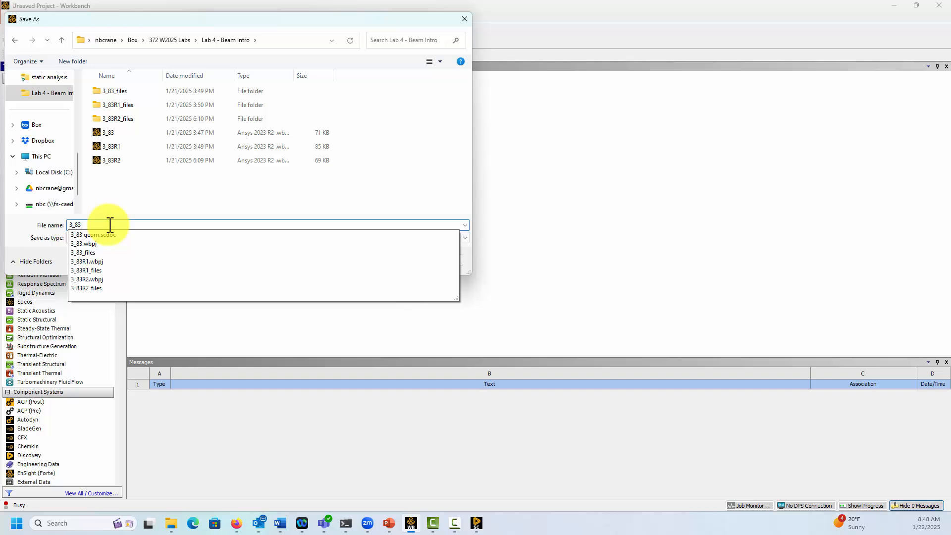
text(Demo)
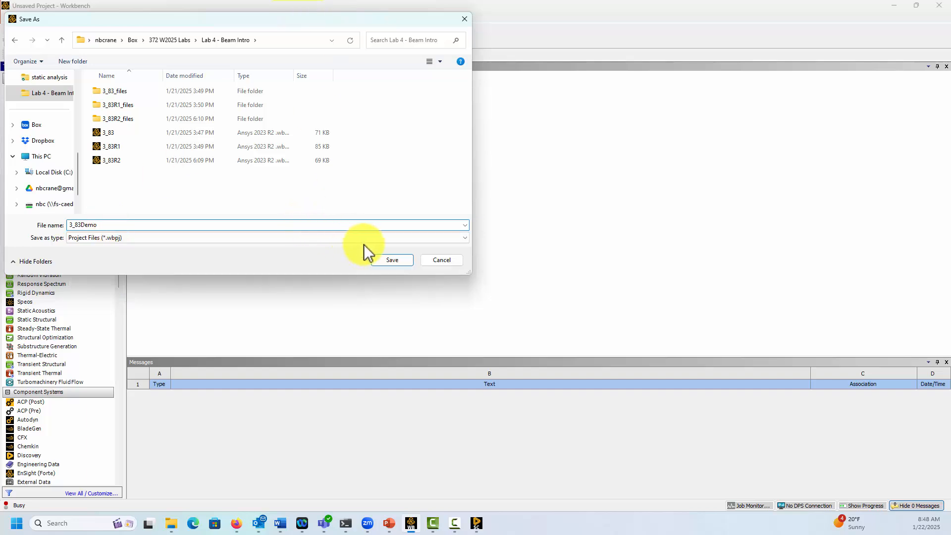
click(391, 260)
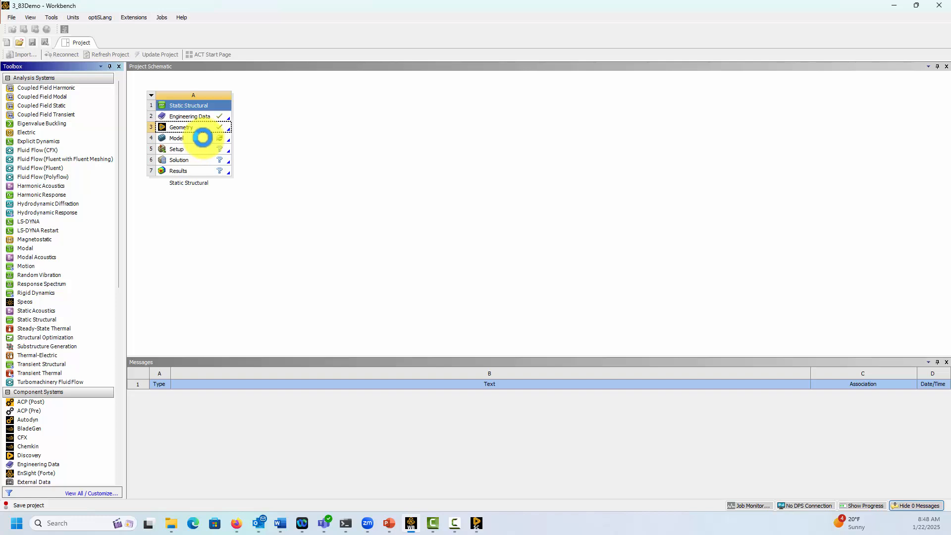
Step: Open the Static Structural Model in Mechanical and review the beam body, its Structural Steel material and its Circle cross section
double_click(202, 138)
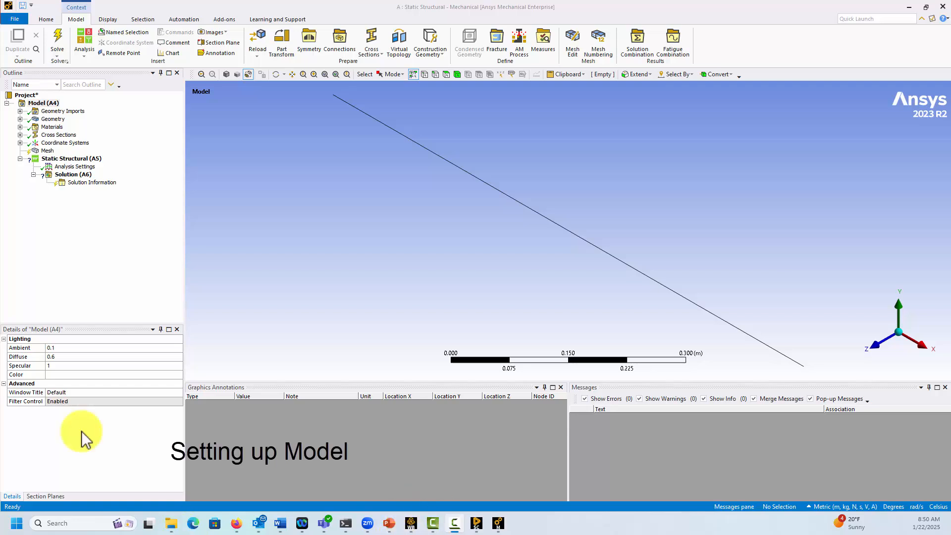
click(19, 111)
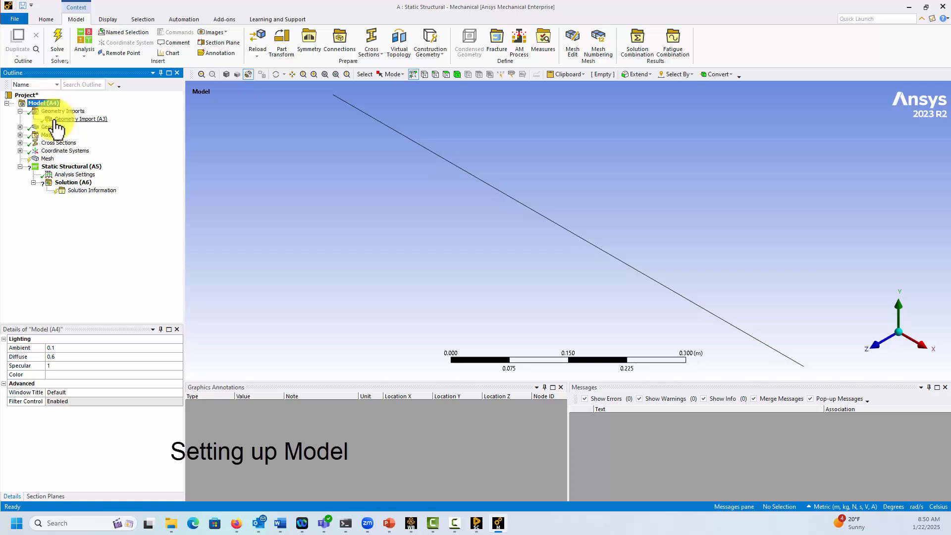
click(20, 126)
click(56, 135)
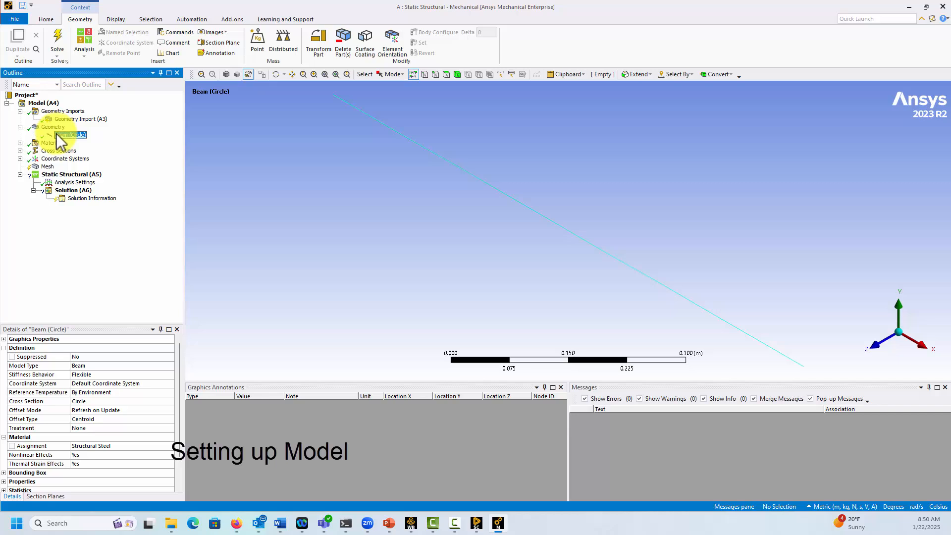
click(20, 142)
click(57, 150)
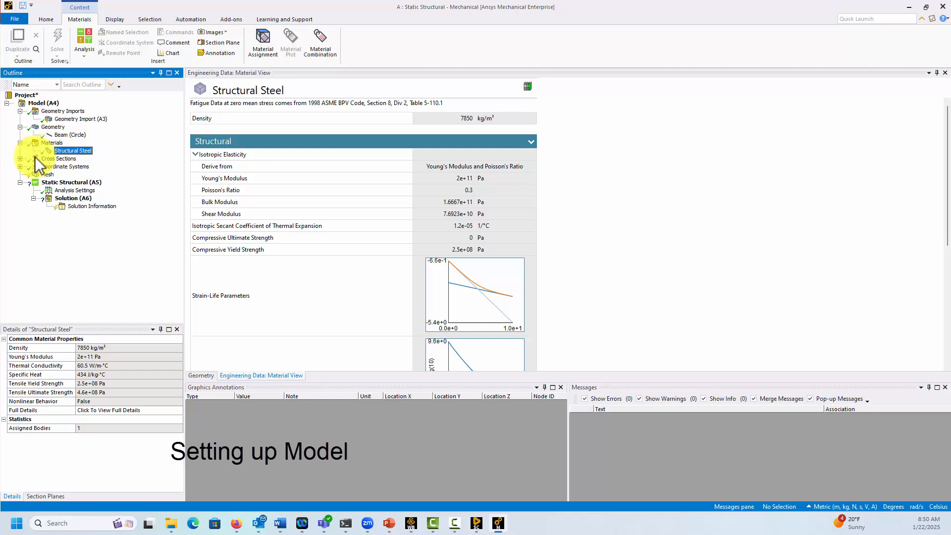
click(20, 158)
click(58, 167)
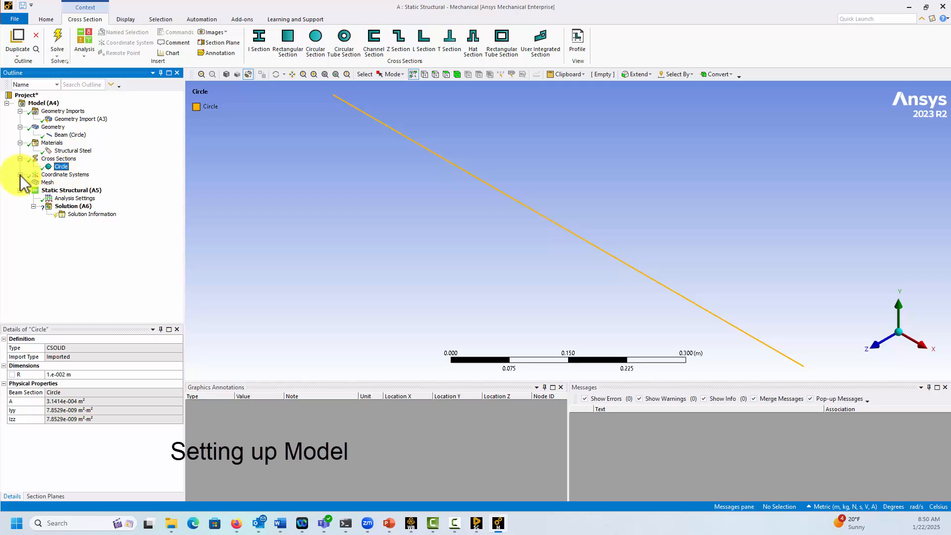
Step: Generate the shaft's mesh with the default mesh settings
click(38, 183)
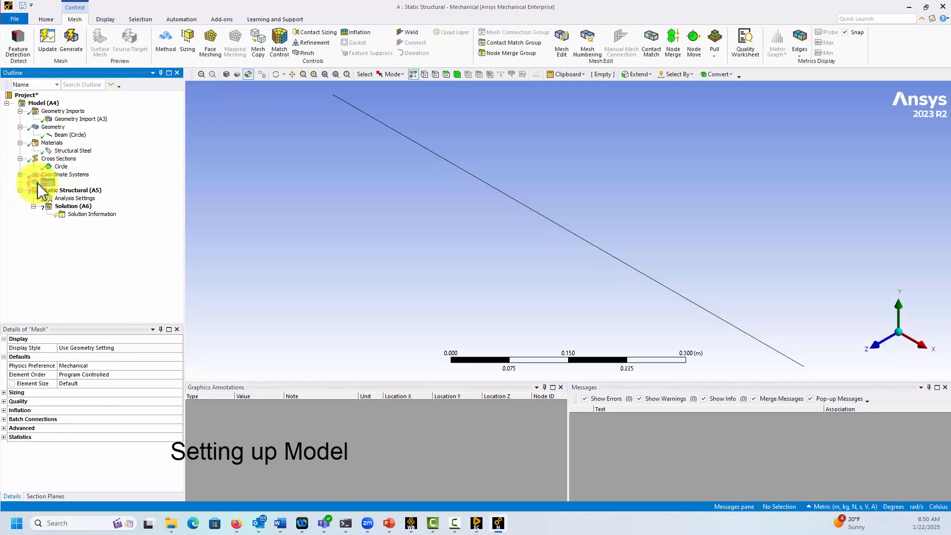
click(77, 46)
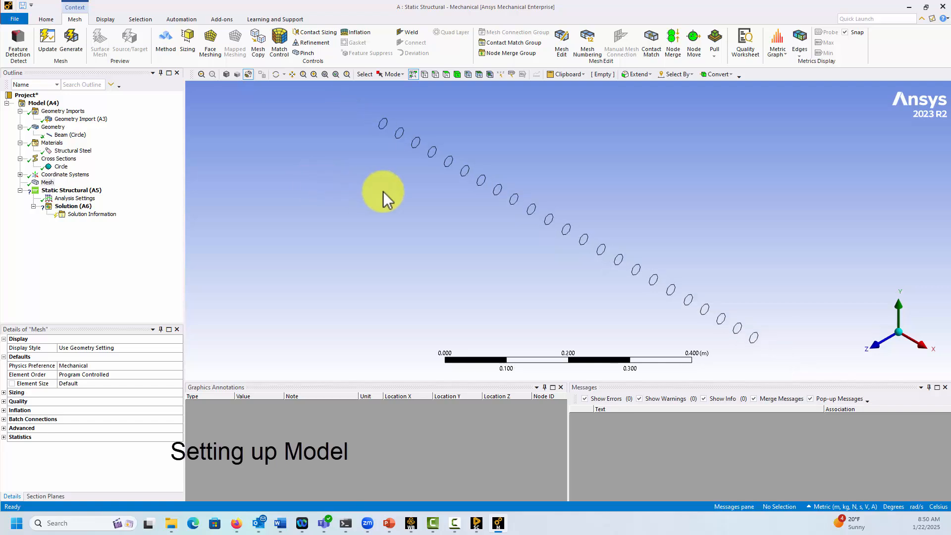
scroll(383, 192, down, 2)
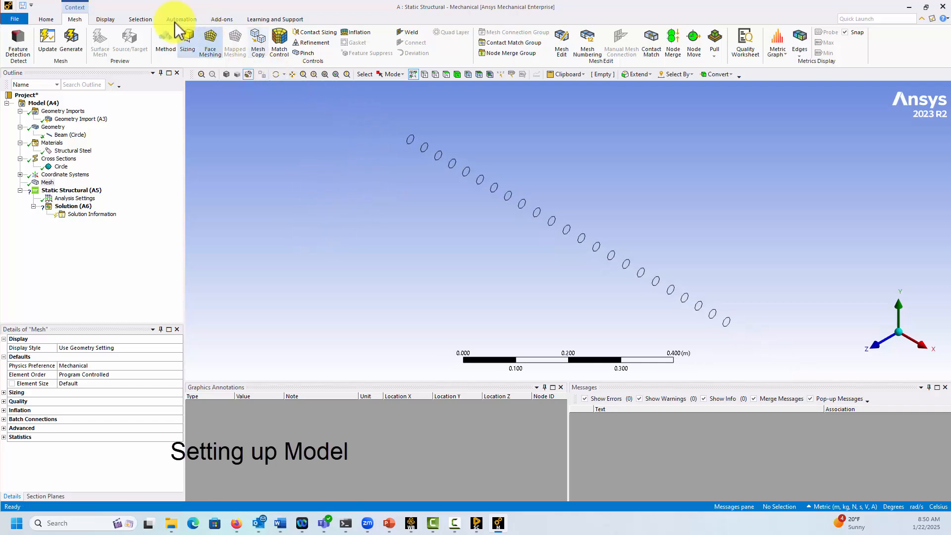
Step: Display the meshed shaft as a shaded solid with edges and inspect its elements along the length
click(104, 18)
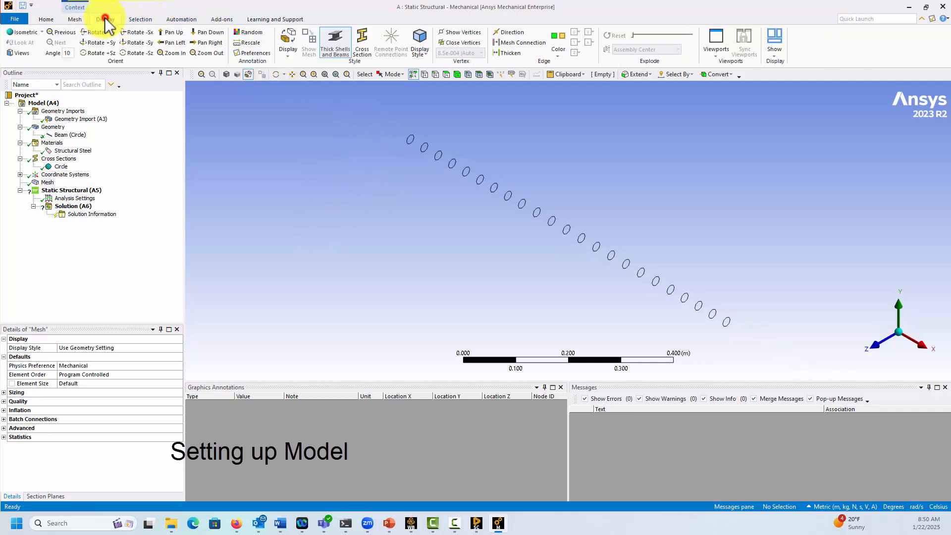
click(309, 41)
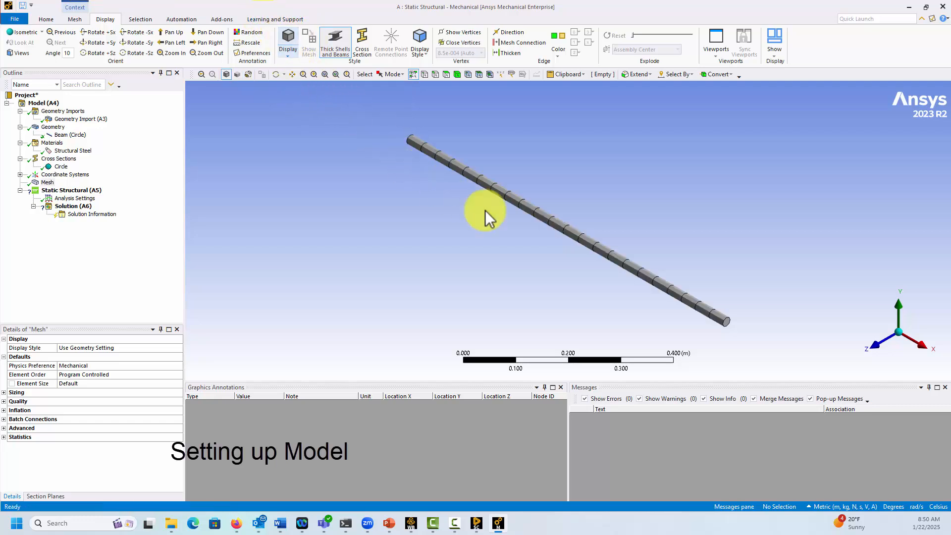
middle_drag(485, 213, 535, 259)
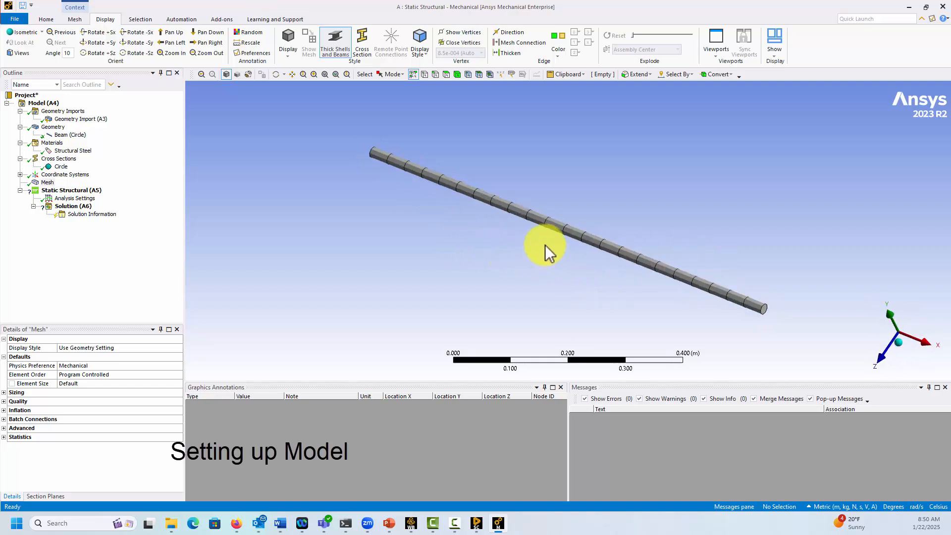
middle_drag(610, 240, 591, 236)
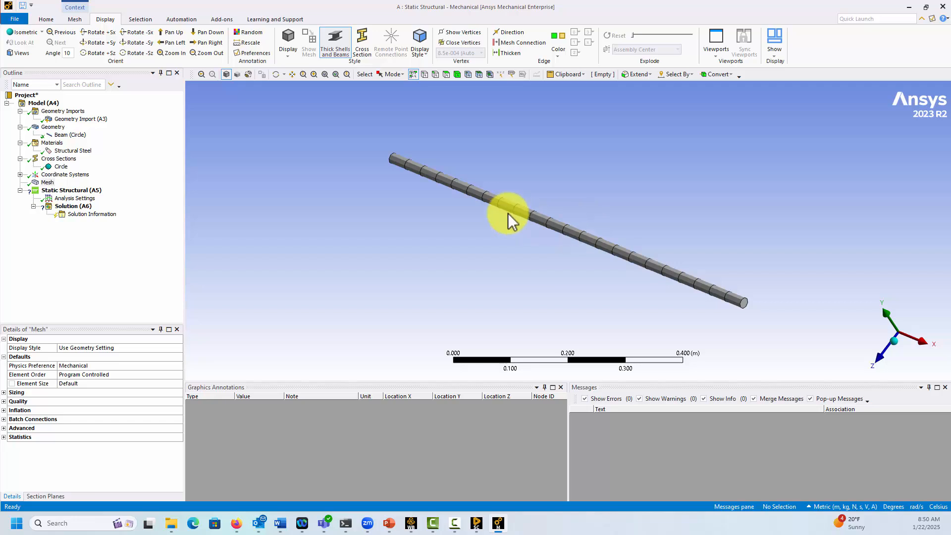
middle_drag(516, 208, 562, 240)
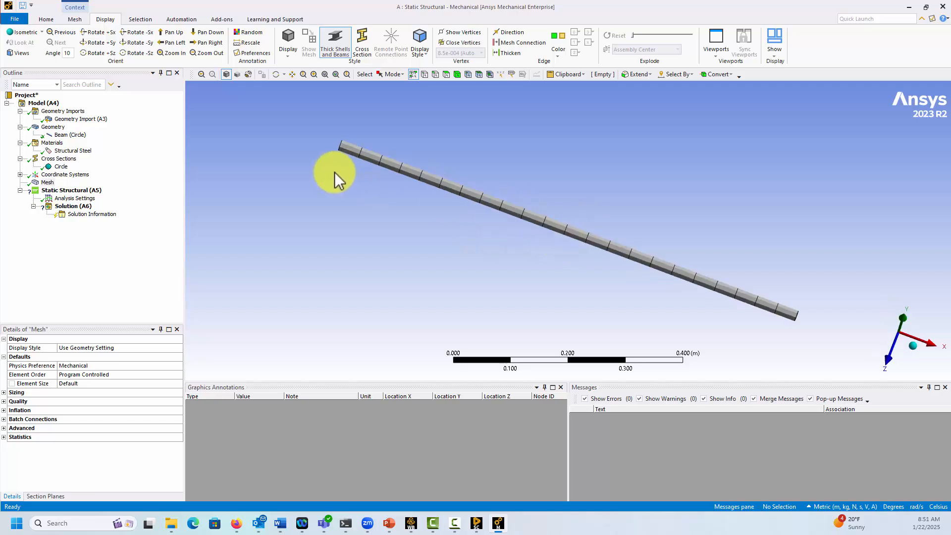
Step: Add a Remote Displacement support to the static structural analysis, scoped to the shaft's end vertex at the origin
click(55, 192)
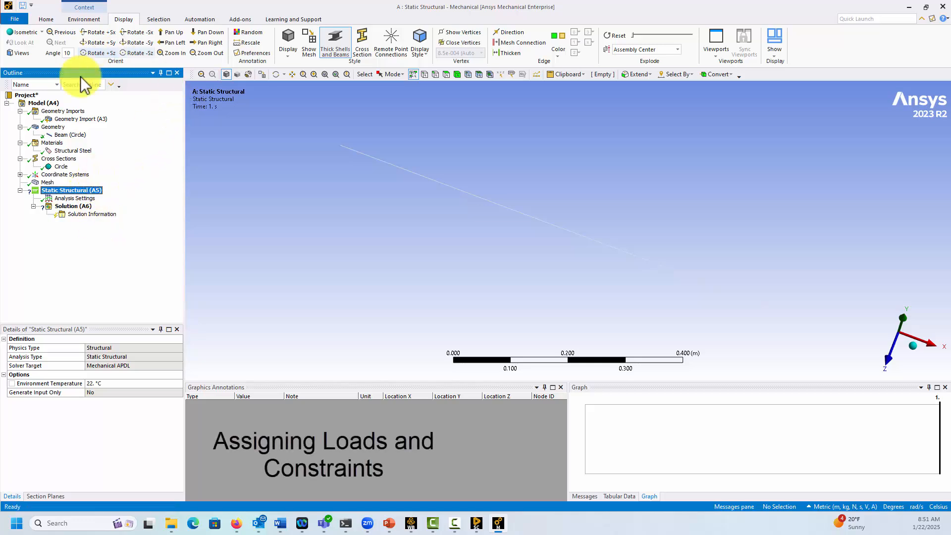
click(81, 20)
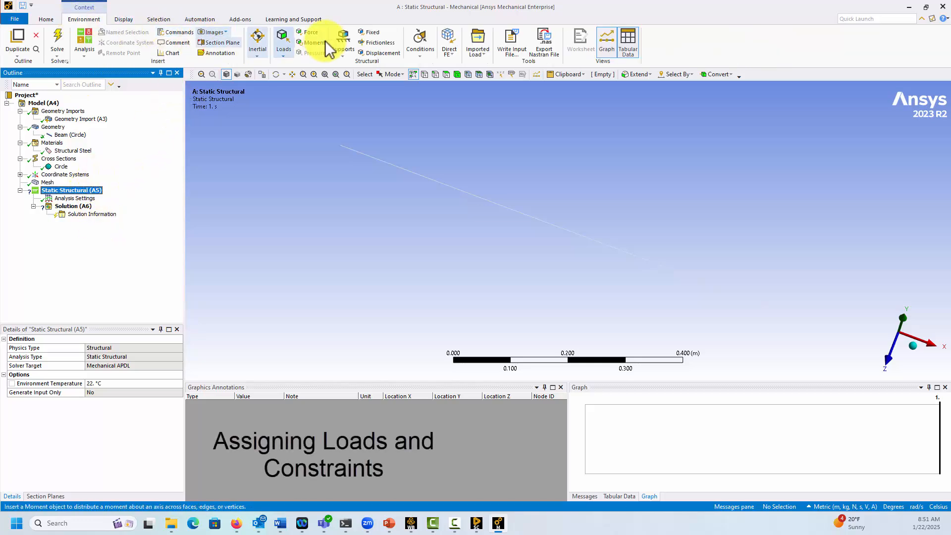
click(350, 63)
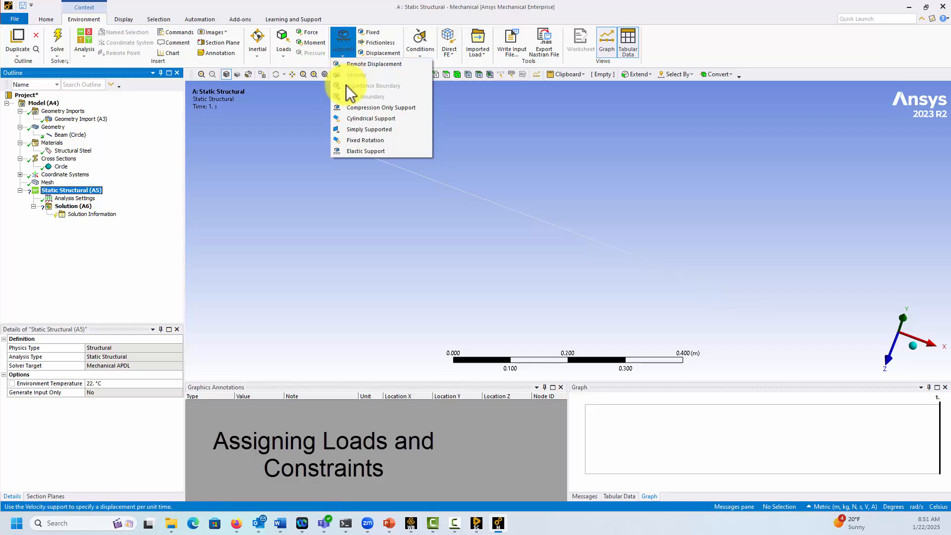
click(350, 64)
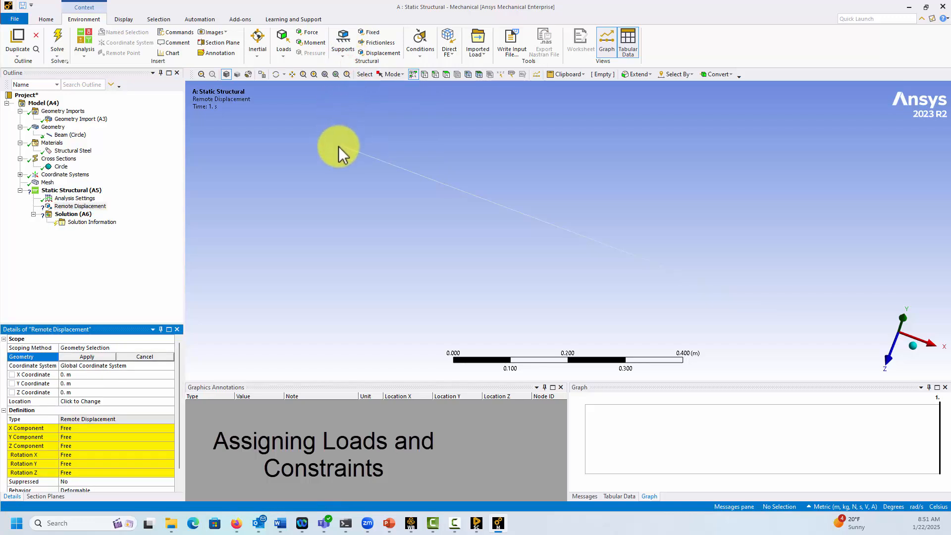
click(341, 145)
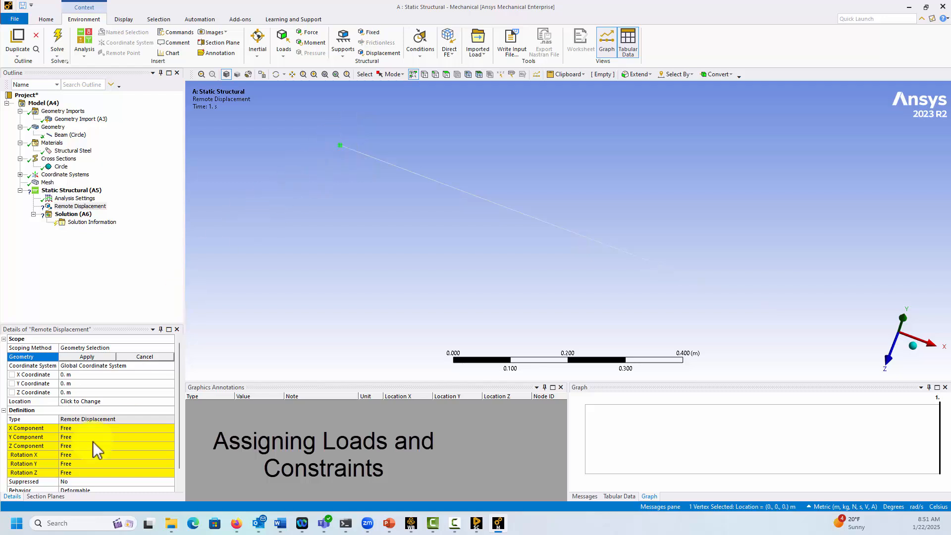
click(79, 357)
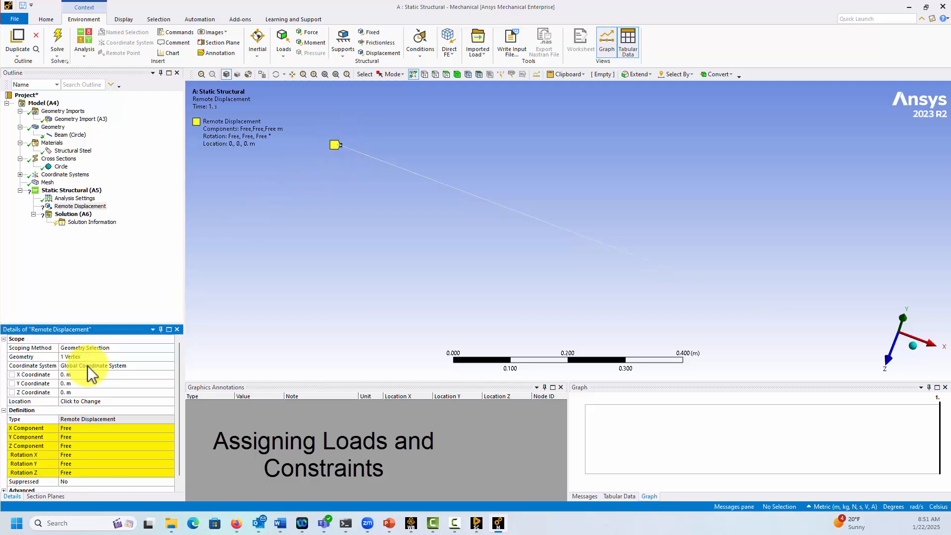
Step: Set the X, Y and Z components of the origin-end remote displacement to 0 m
click(82, 429)
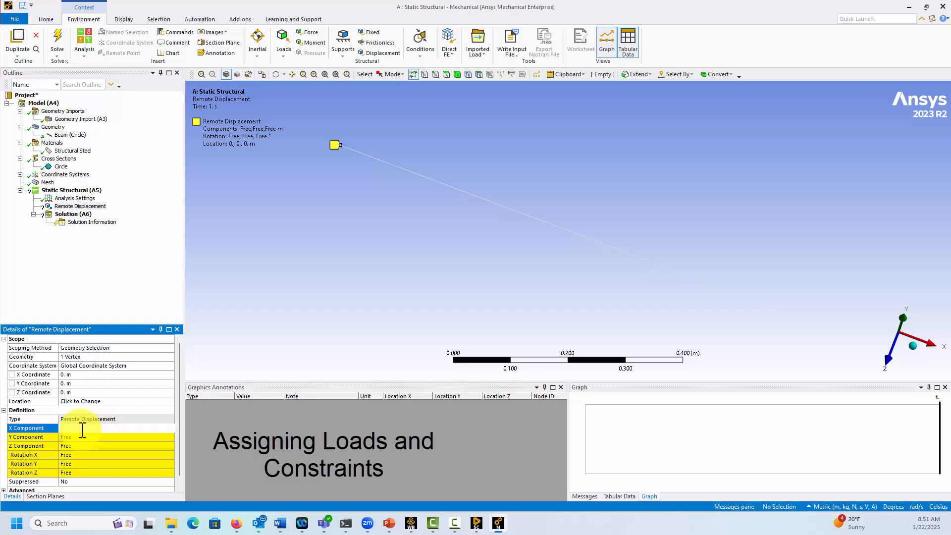
text(0)
key(Return)
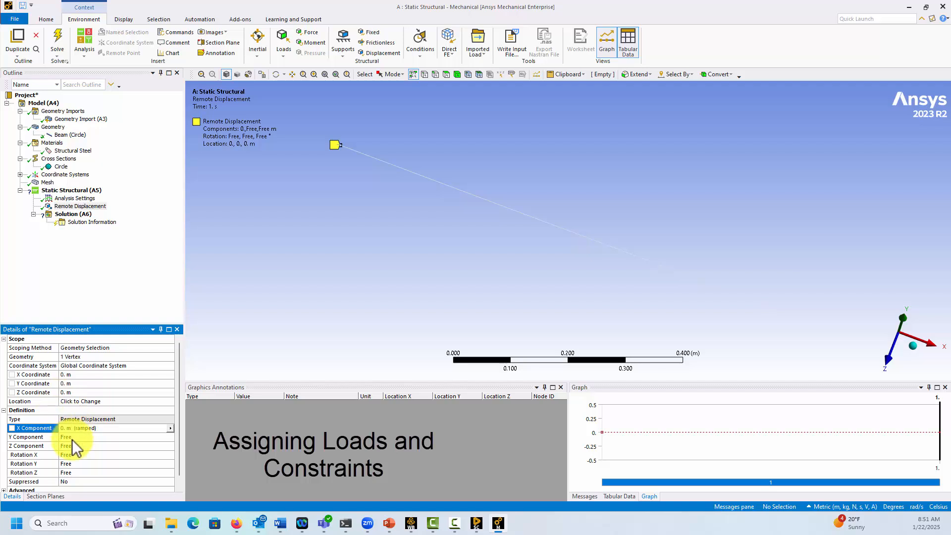
click(73, 438)
text(0)
key(Return)
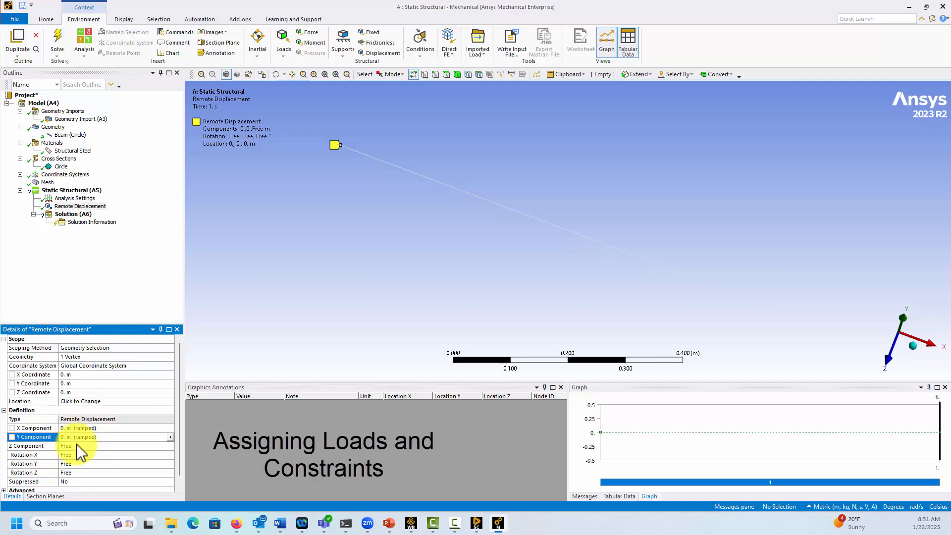
click(82, 446)
text(0)
key(Return)
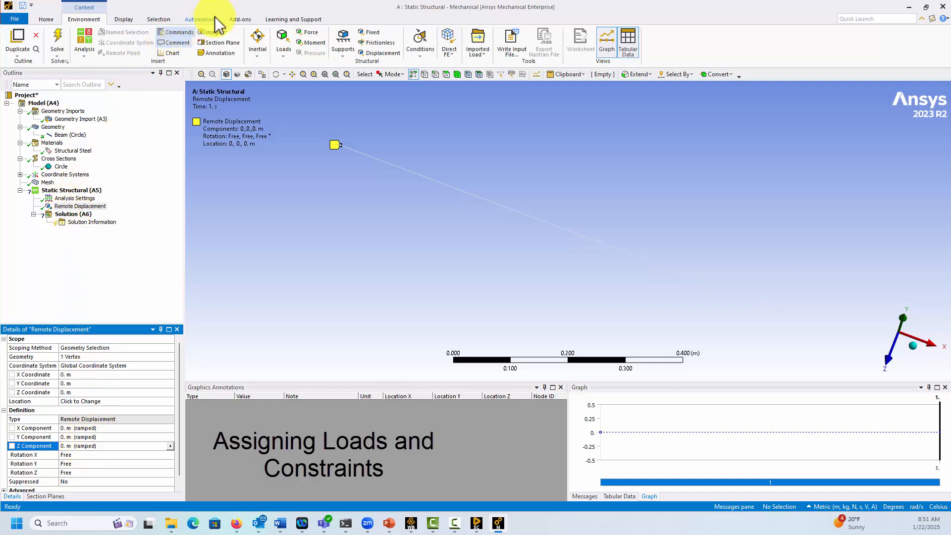
Step: Add a second Remote Displacement support, scoped to the shaft's inner vertex 0.7 m from the origin
click(283, 45)
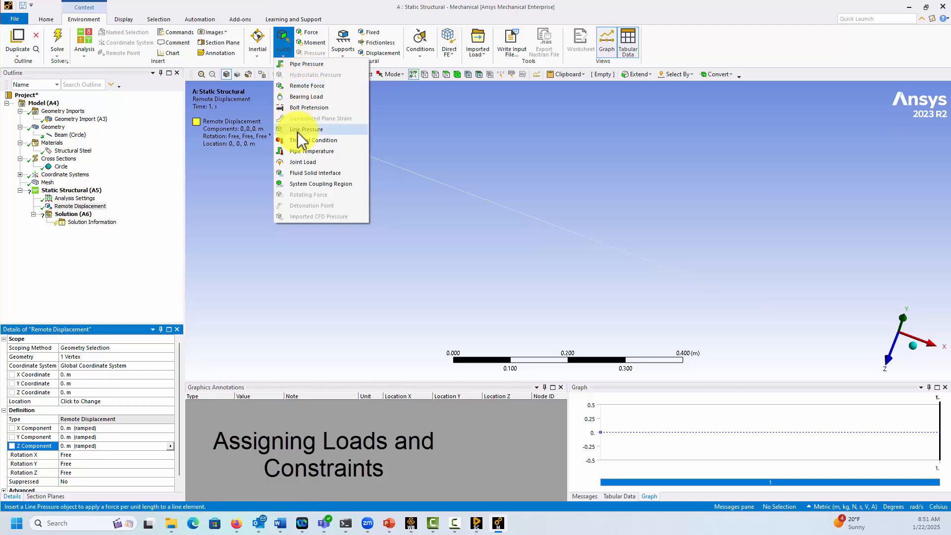
click(342, 44)
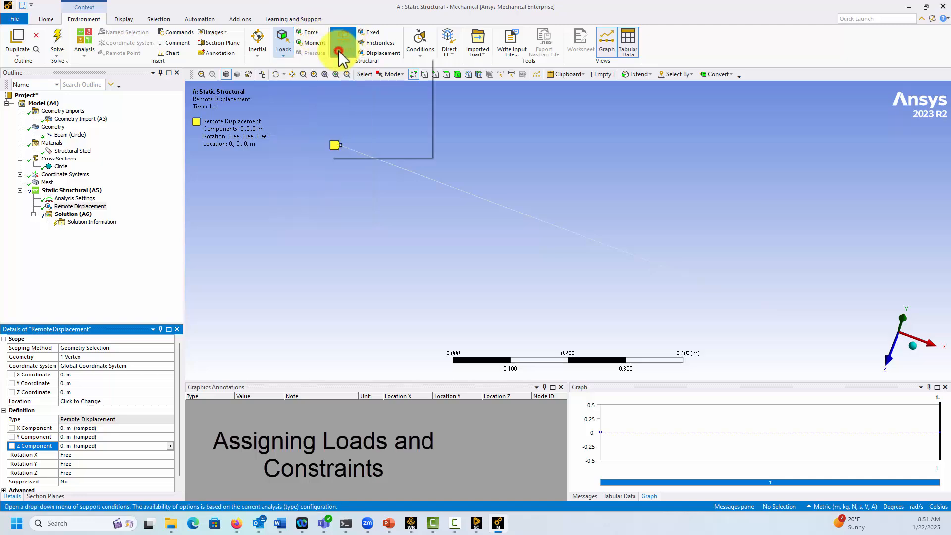
click(340, 86)
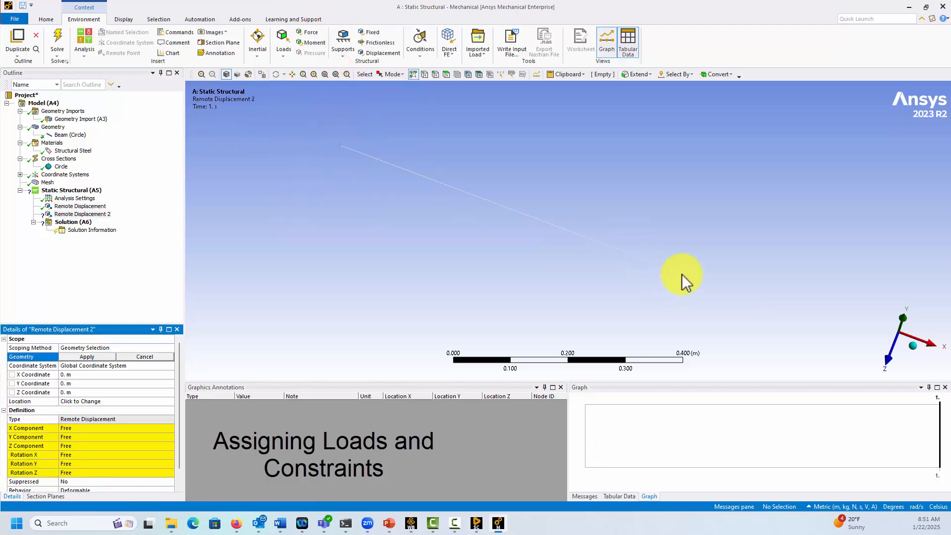
click(717, 287)
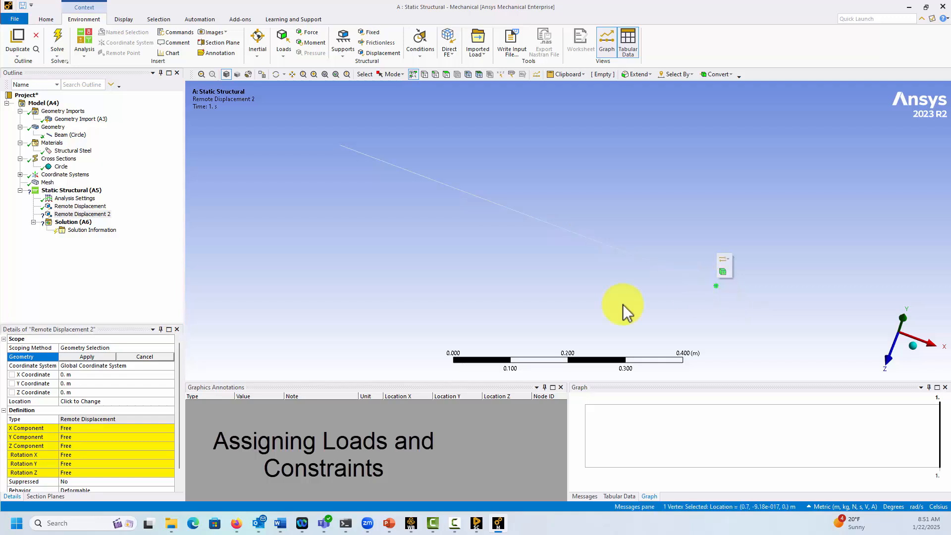
click(92, 357)
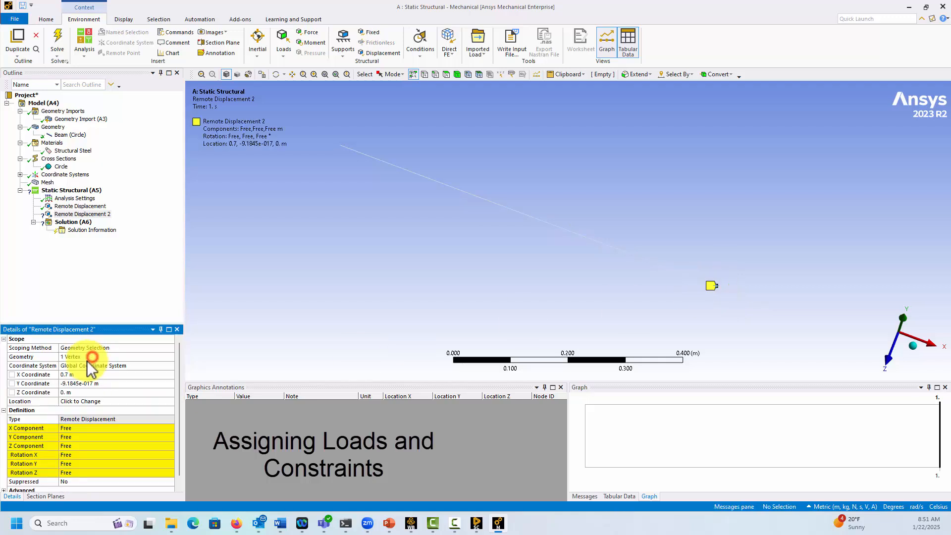
Step: Set the Y and Z components of the second remote displacement to 0 m
click(67, 437)
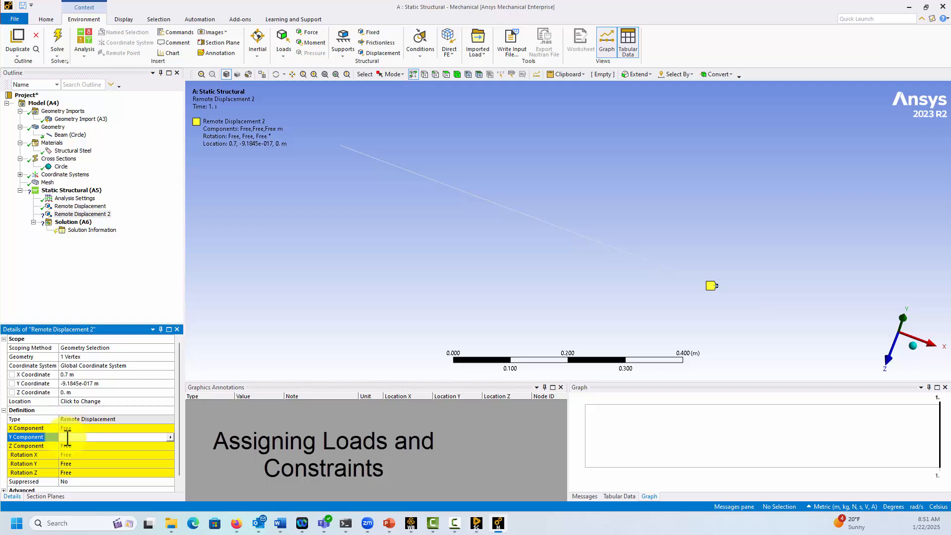
text(0)
key(Return)
click(72, 447)
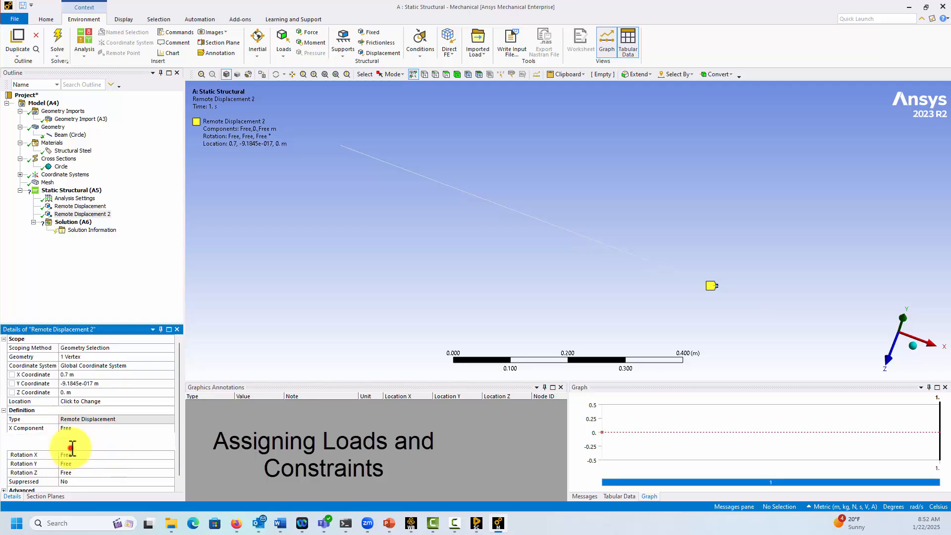
text(0)
key(Return)
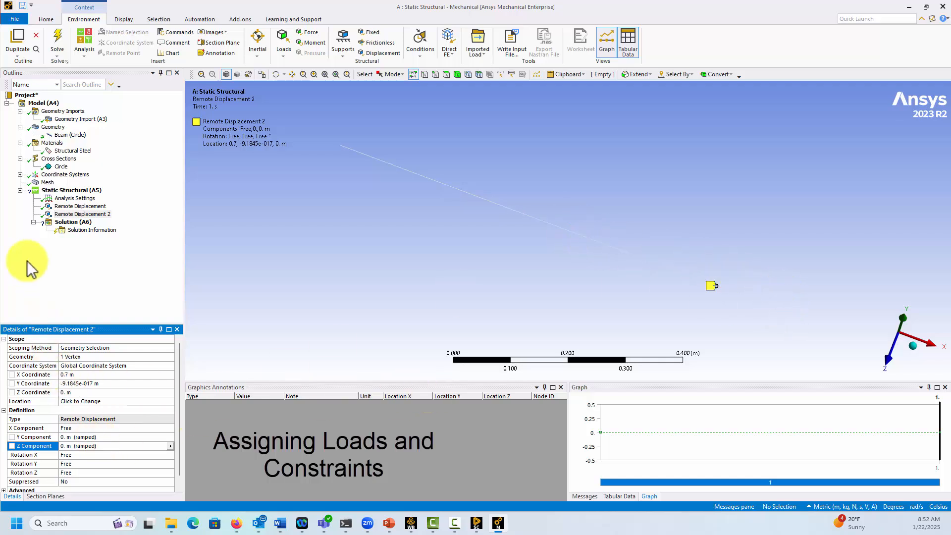
Step: Rescope the second remote displacement to the shaft's far end vertex, 0.85 m from the origin
click(74, 357)
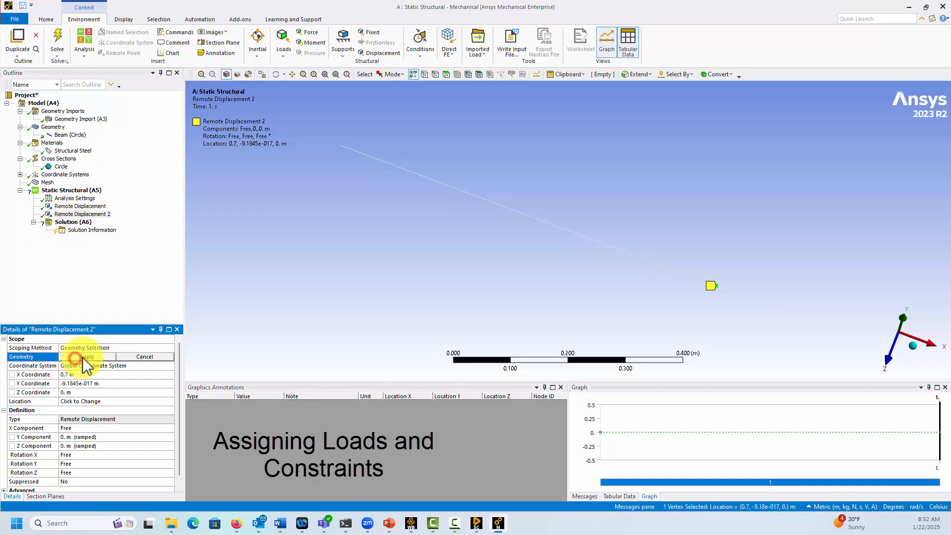
click(791, 314)
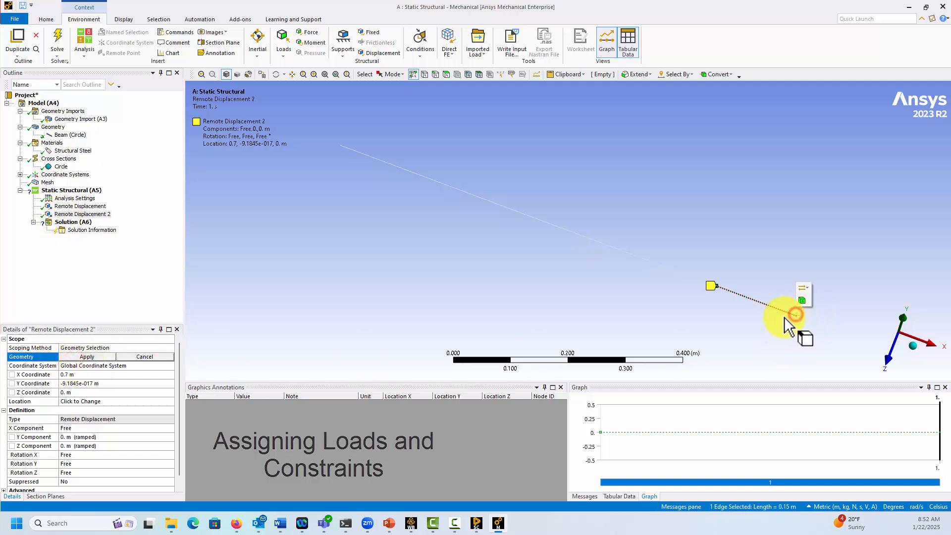
click(94, 357)
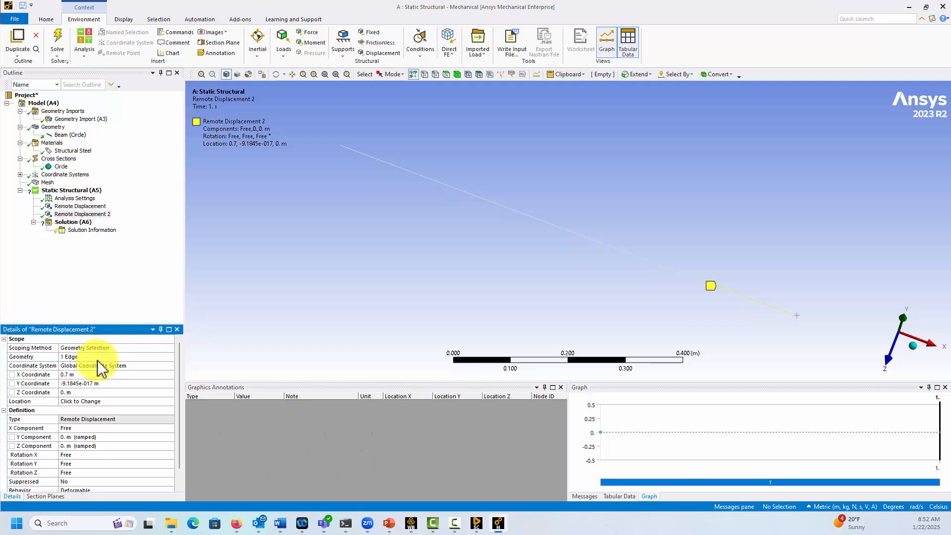
click(87, 357)
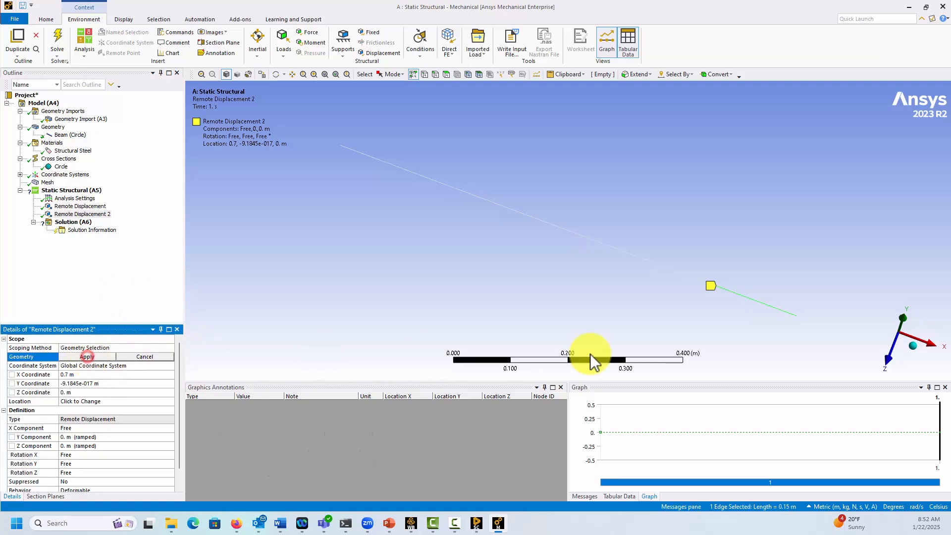
click(796, 316)
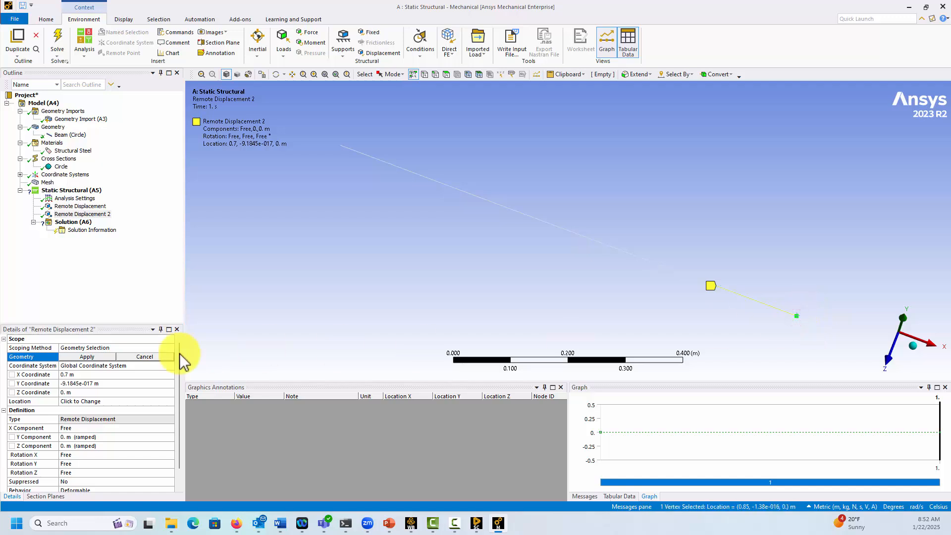
click(89, 356)
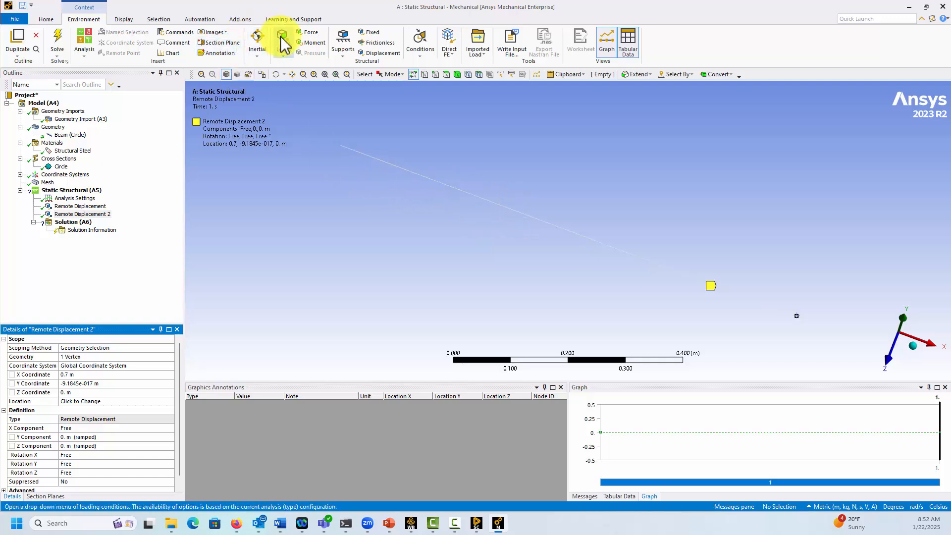
Step: Add a Force scoped to the shaft's inner vertex 0.3 m from the origin and define it by Components
click(308, 32)
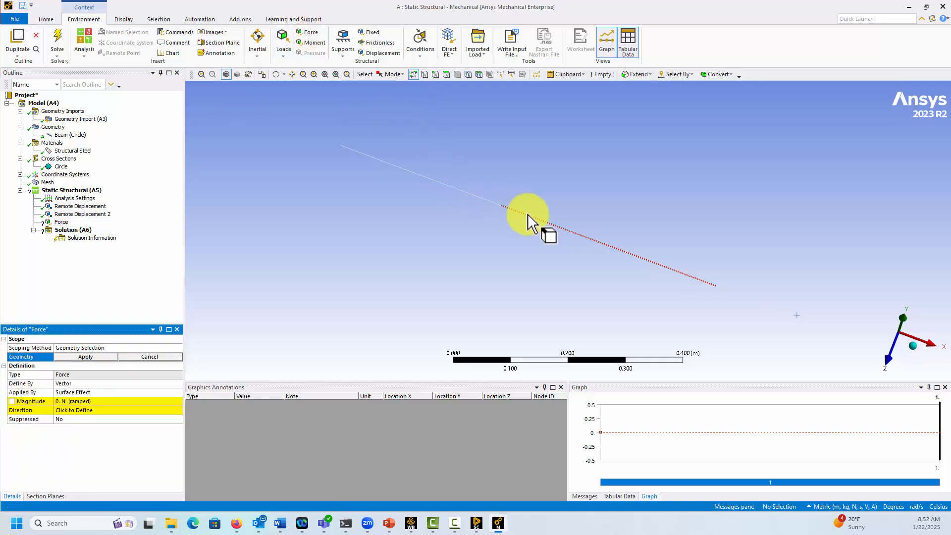
click(502, 206)
click(84, 357)
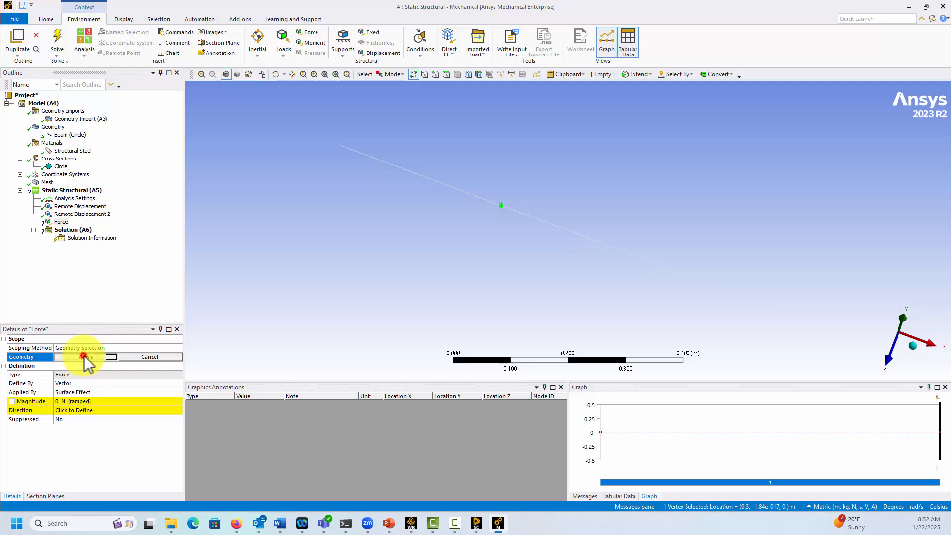
click(122, 383)
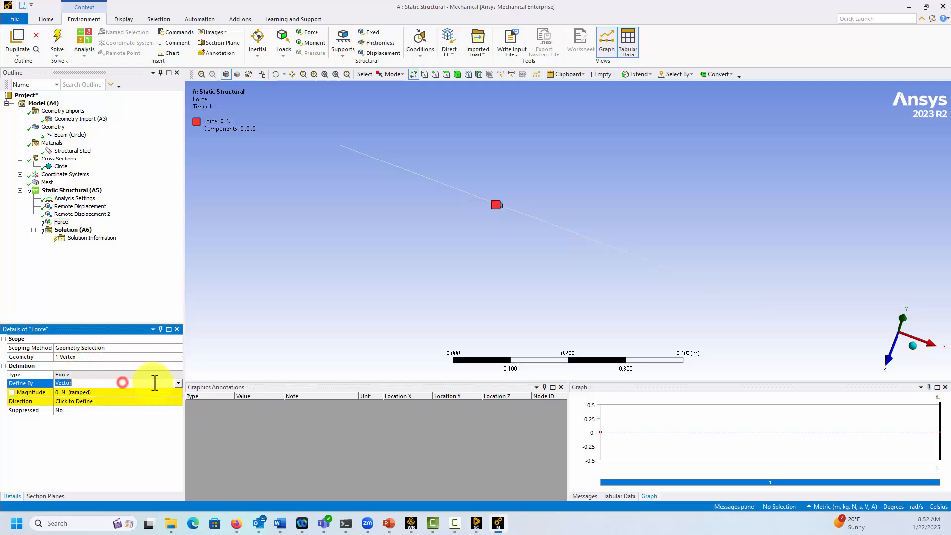
click(178, 383)
click(109, 392)
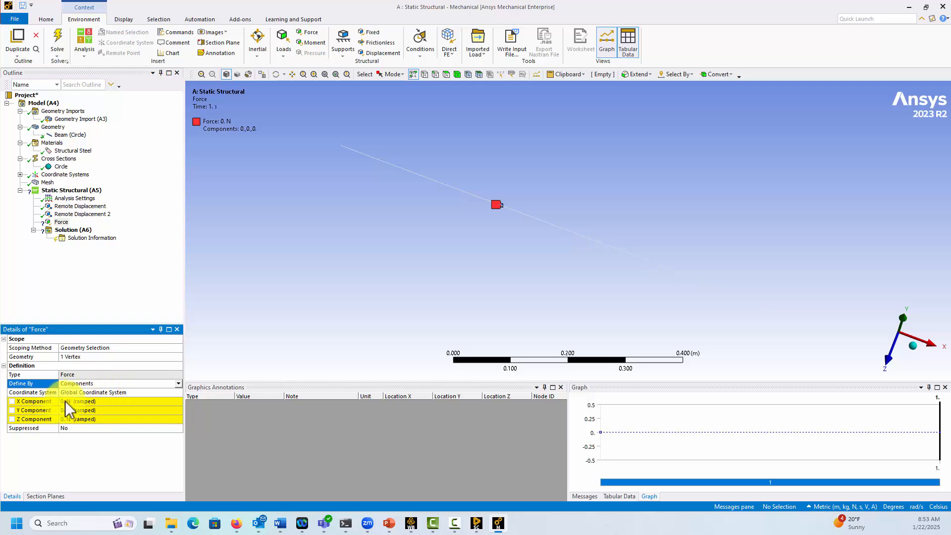
Step: Set the Y component of the force at the 0.3 m vertex to 243.95 N and the Z component to -243.95 N
click(68, 410)
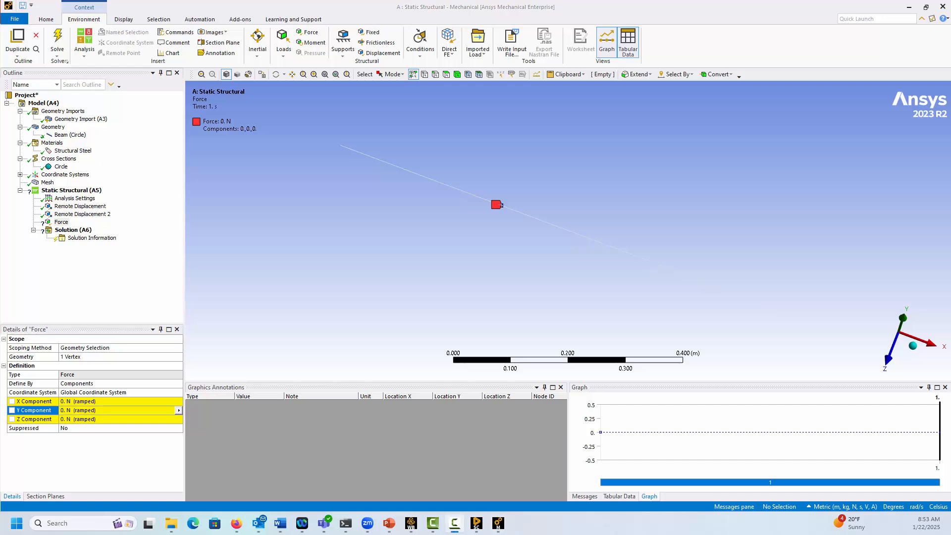
click(101, 411)
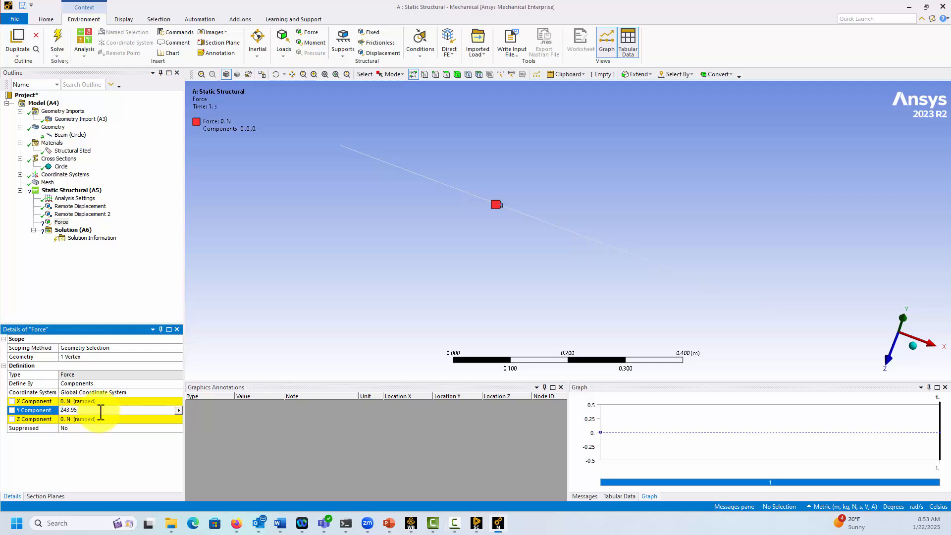
key(Return)
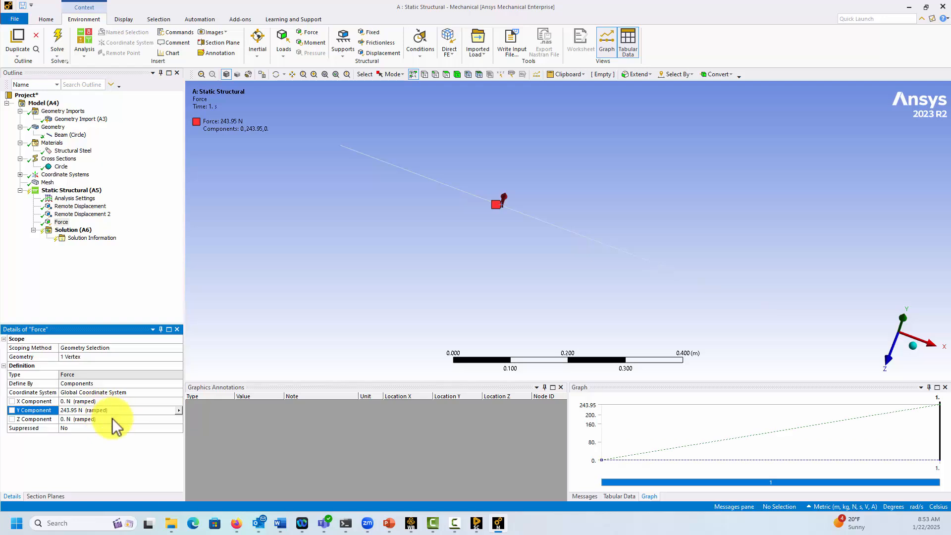
click(112, 420)
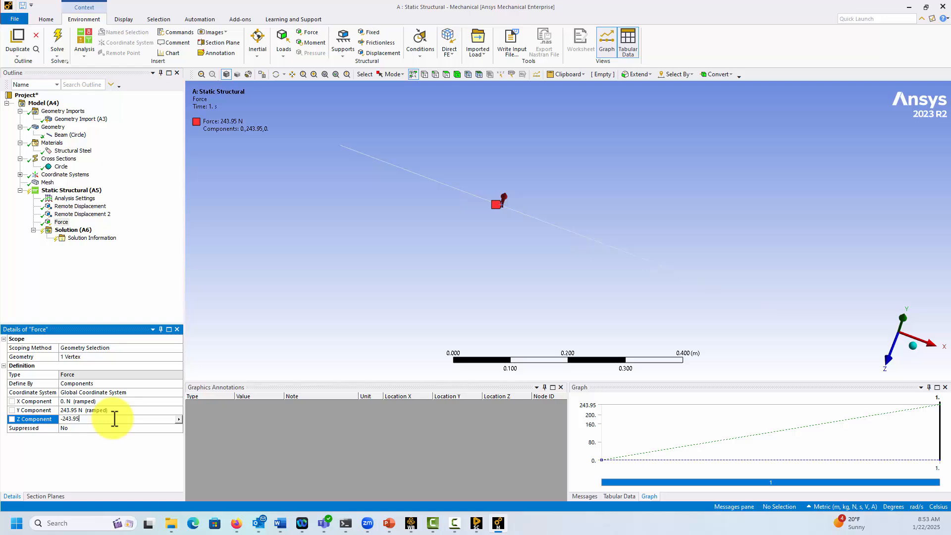
key(Return)
Step: Add a second Force scoped to the shaft's inner vertex 0.7 m from the origin and define it by Components
middle_drag(746, 297, 763, 286)
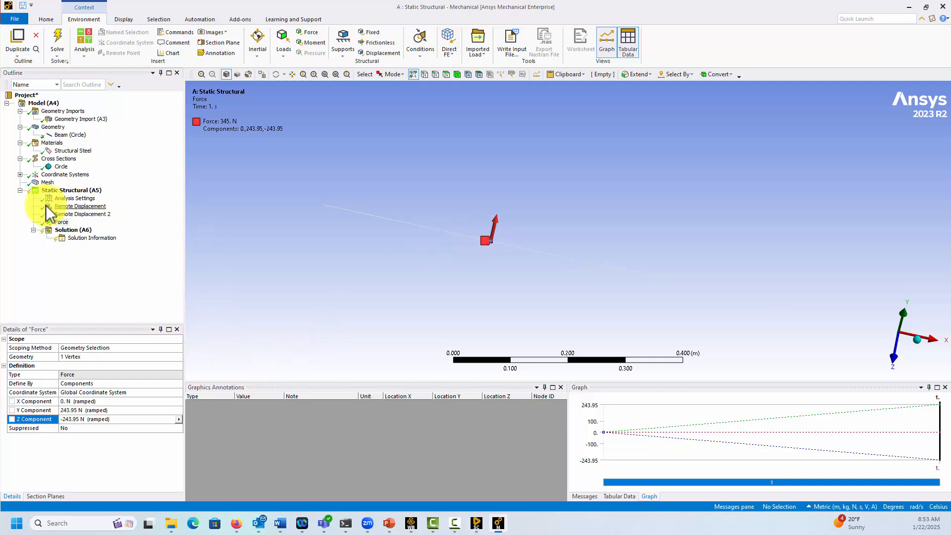
click(40, 191)
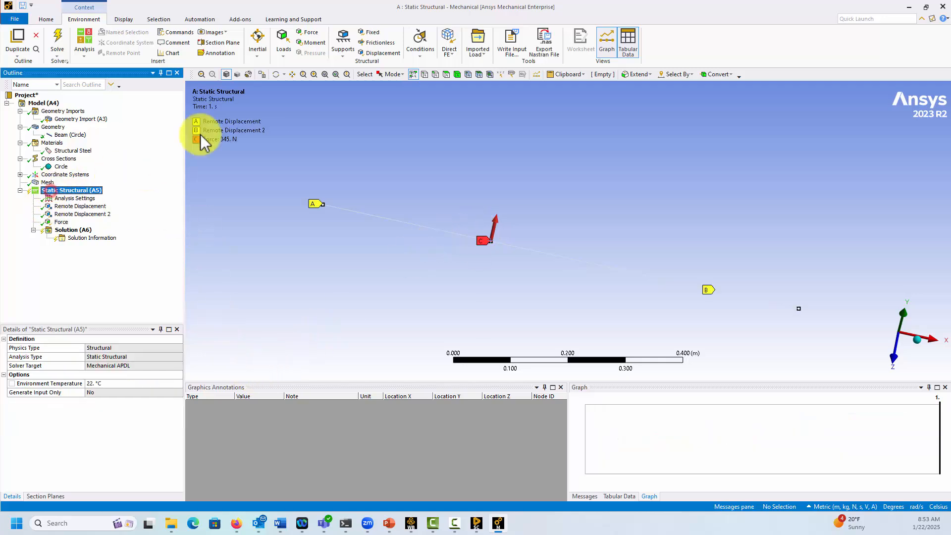
click(305, 34)
click(21, 356)
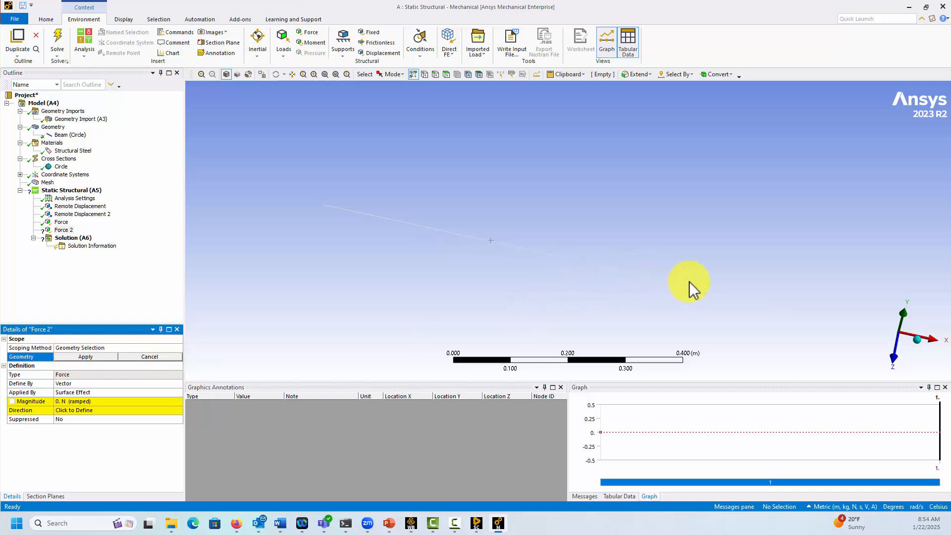
click(714, 291)
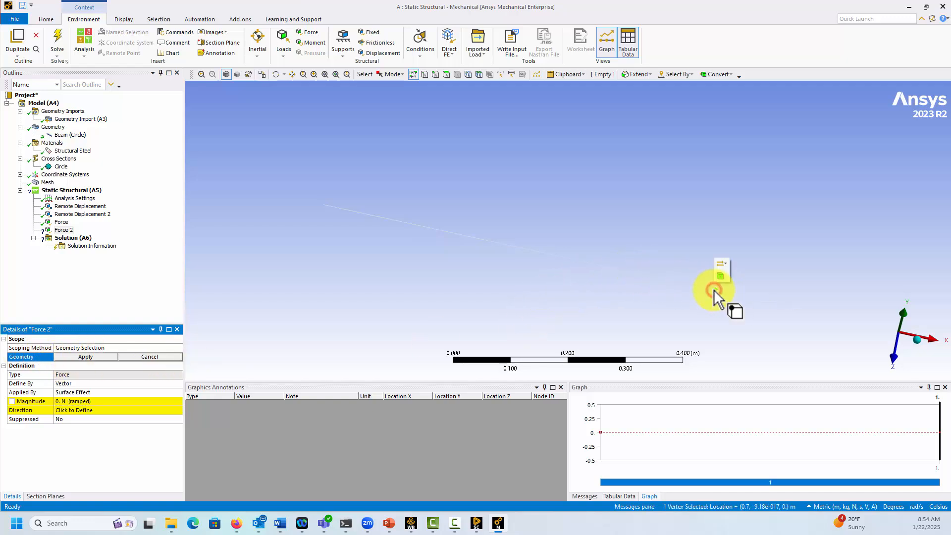
click(97, 356)
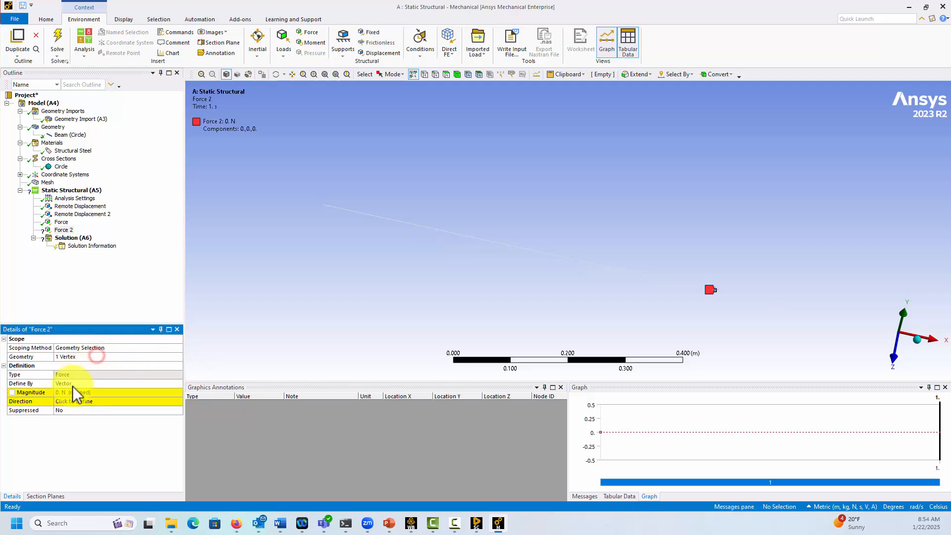
click(70, 384)
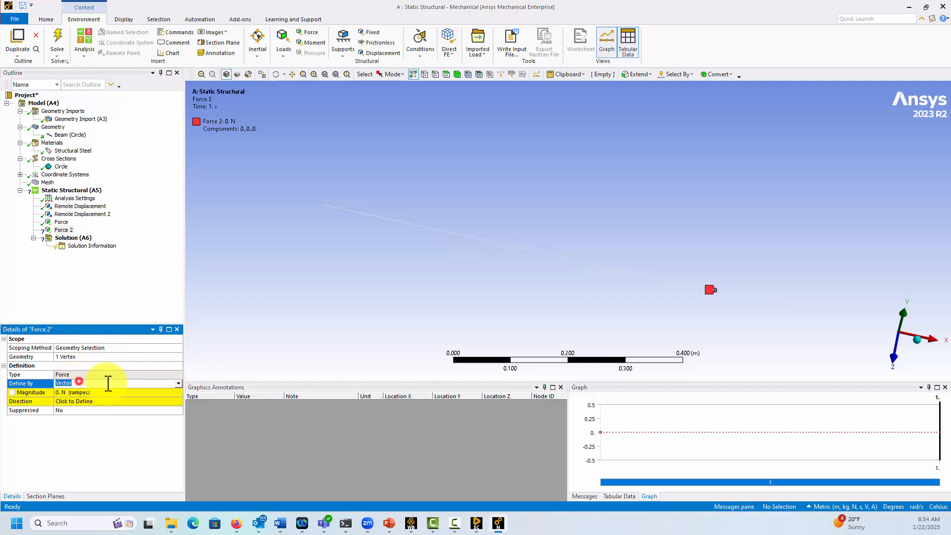
click(182, 384)
click(124, 396)
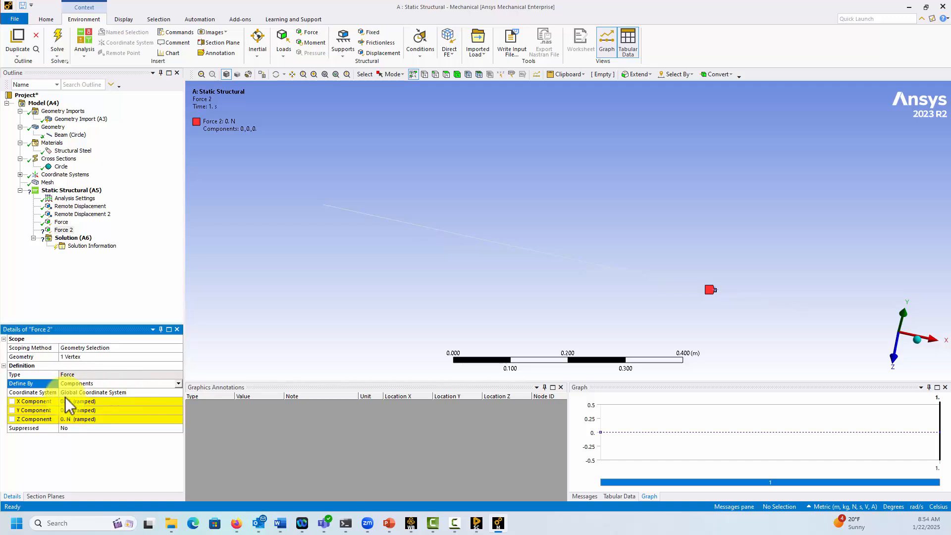
Step: Set the Z component of the second force to 287.5 N
click(84, 419)
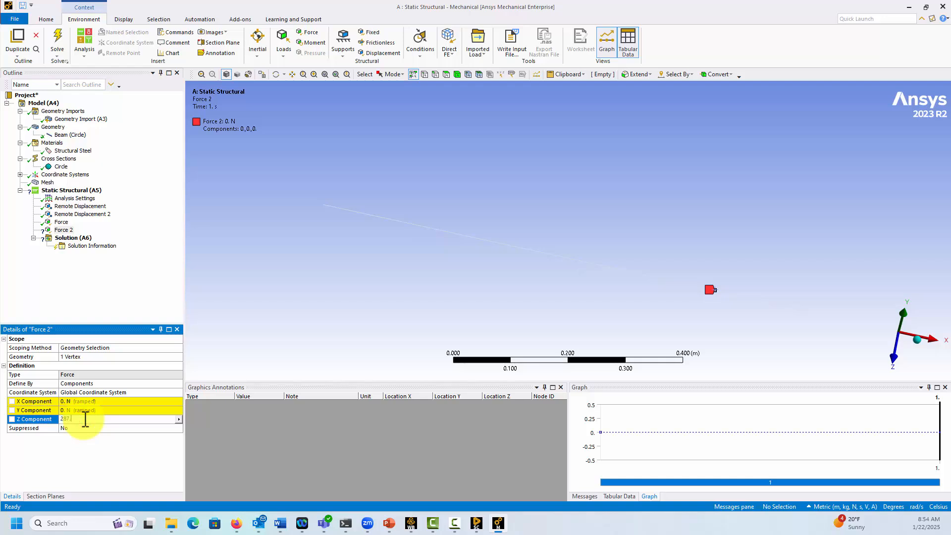
text(287.5)
key(Return)
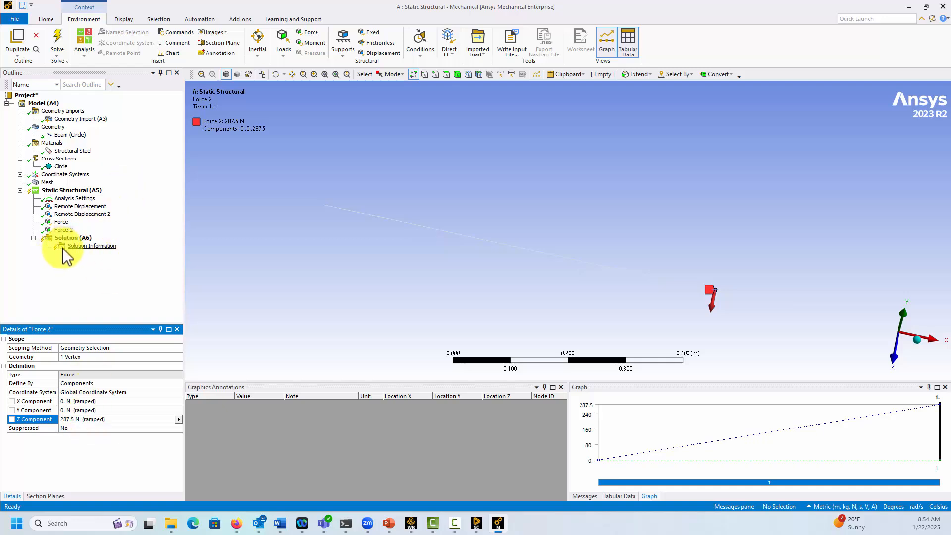
Step: Solve the static structural analysis and review the solver's error and warning messages
click(58, 40)
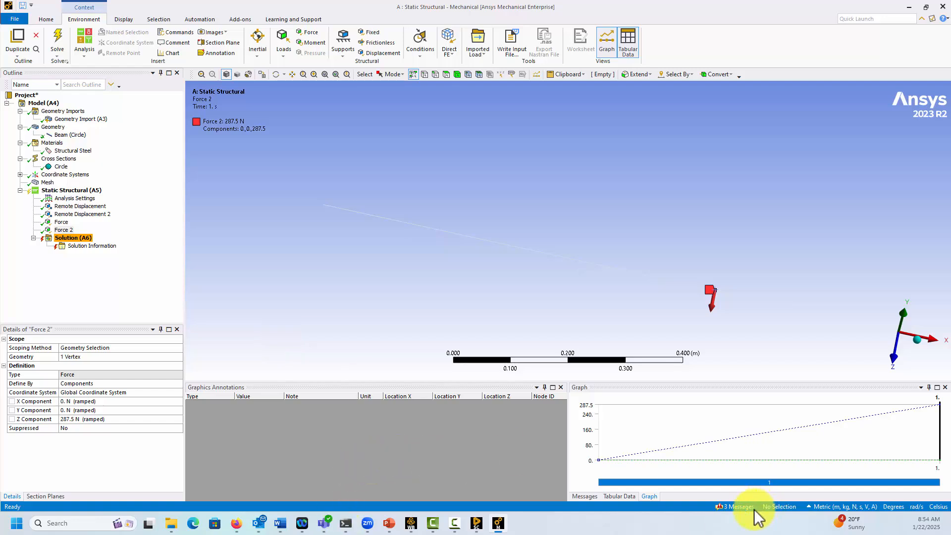
click(737, 506)
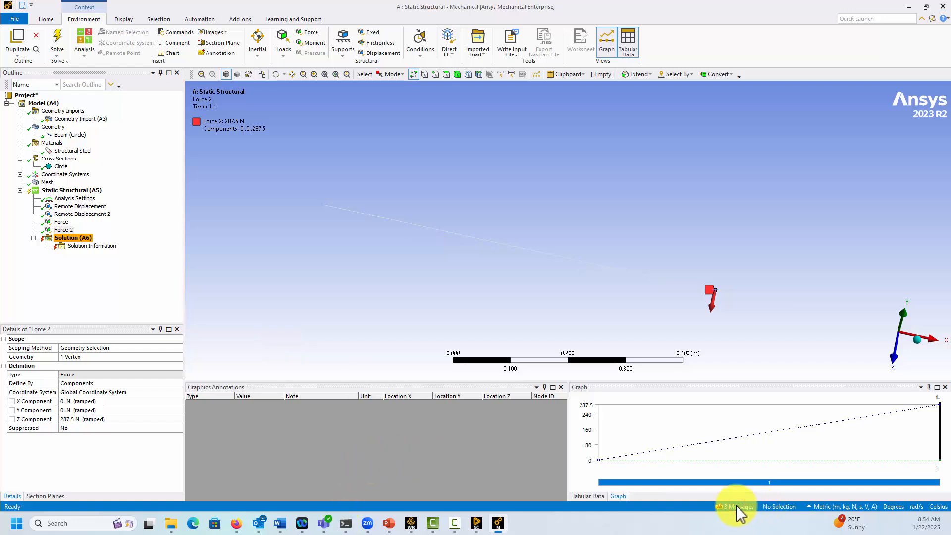
click(736, 505)
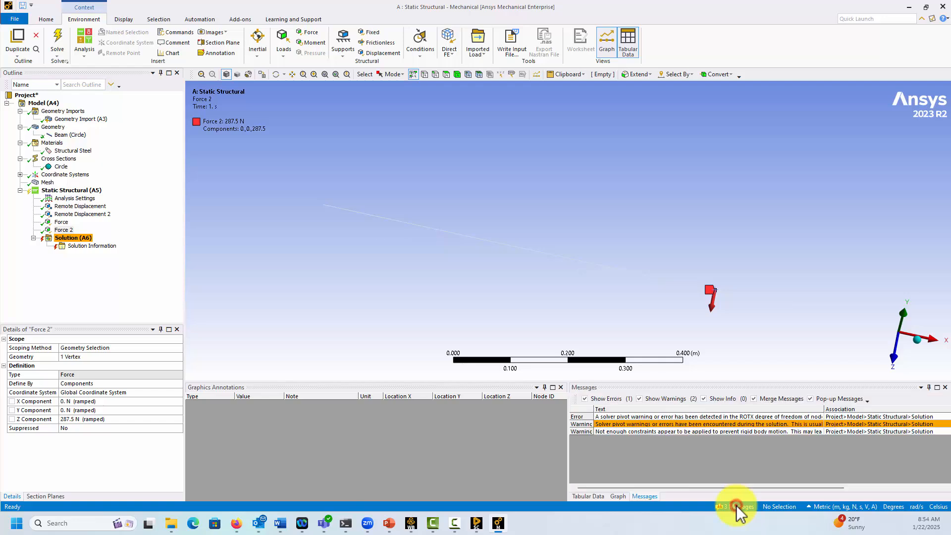
click(692, 417)
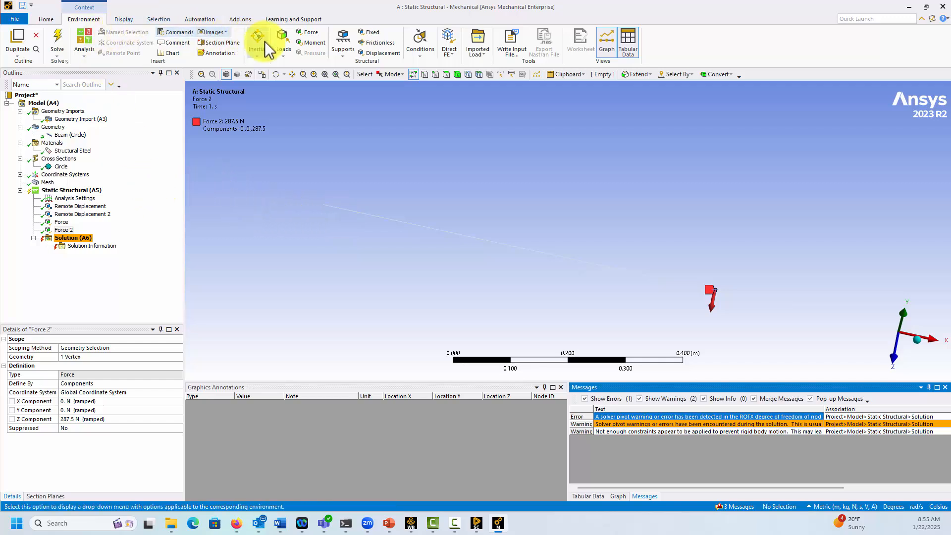
Step: Insert a Fixed Support into the static structural analysis without scoping it to any geometry
click(339, 52)
click(371, 33)
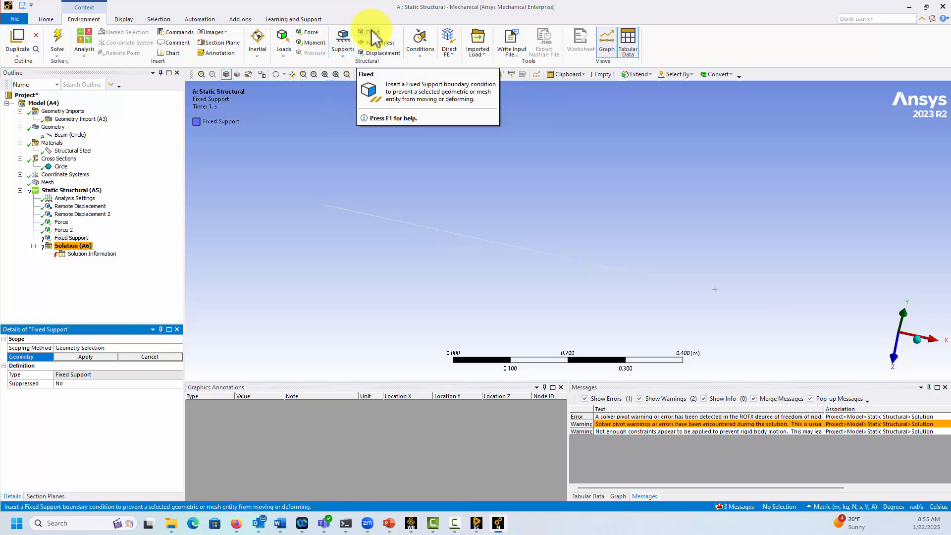
Step: Add a third Remote Displacement scoped to the vertex 0.7 m from the origin and set its Rotation X to 0°
click(343, 54)
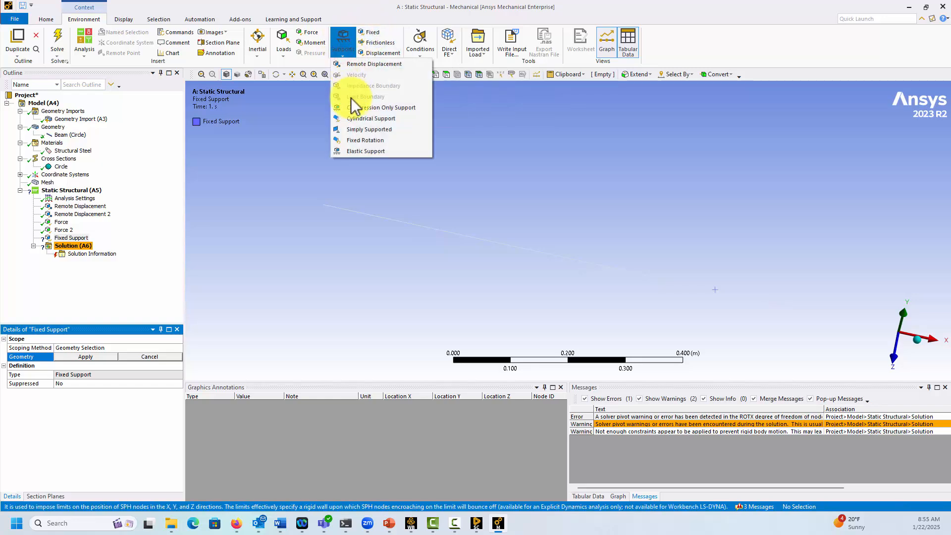
click(343, 63)
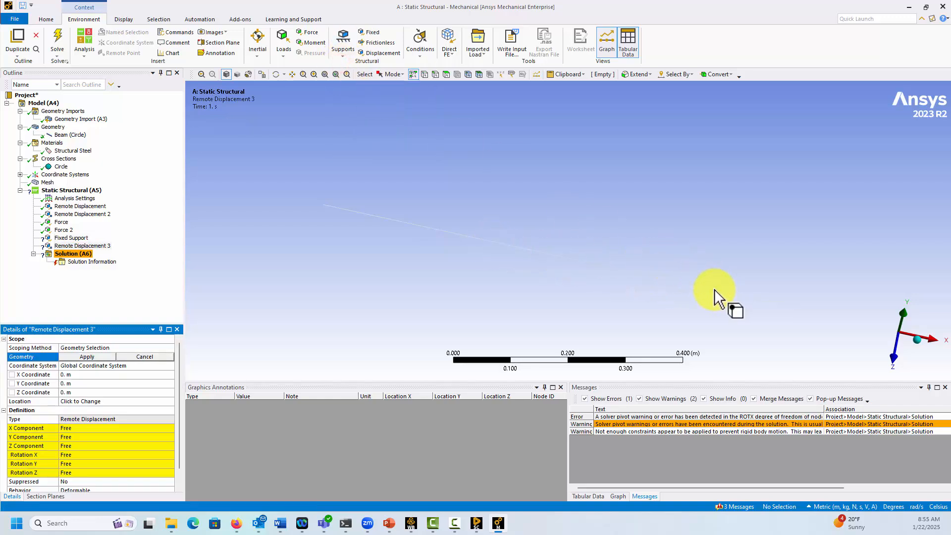
click(715, 289)
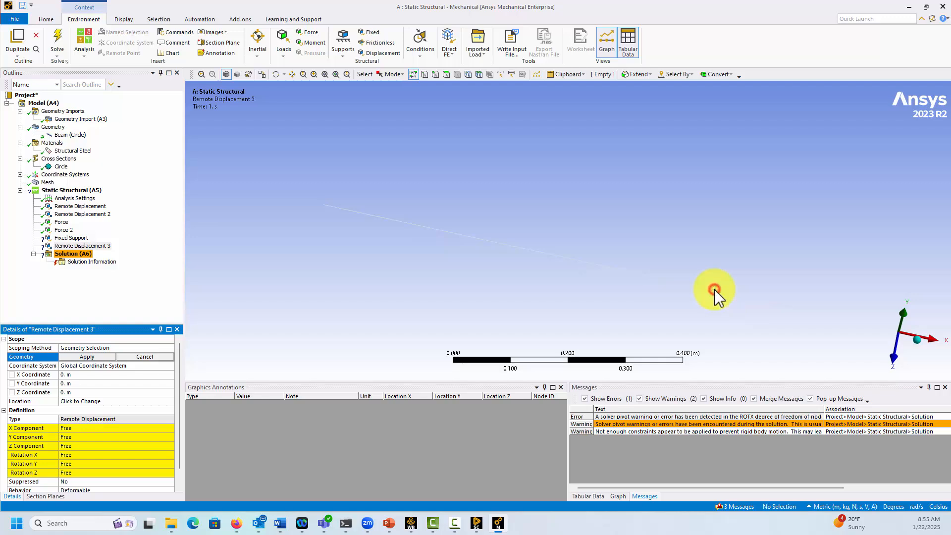
click(86, 357)
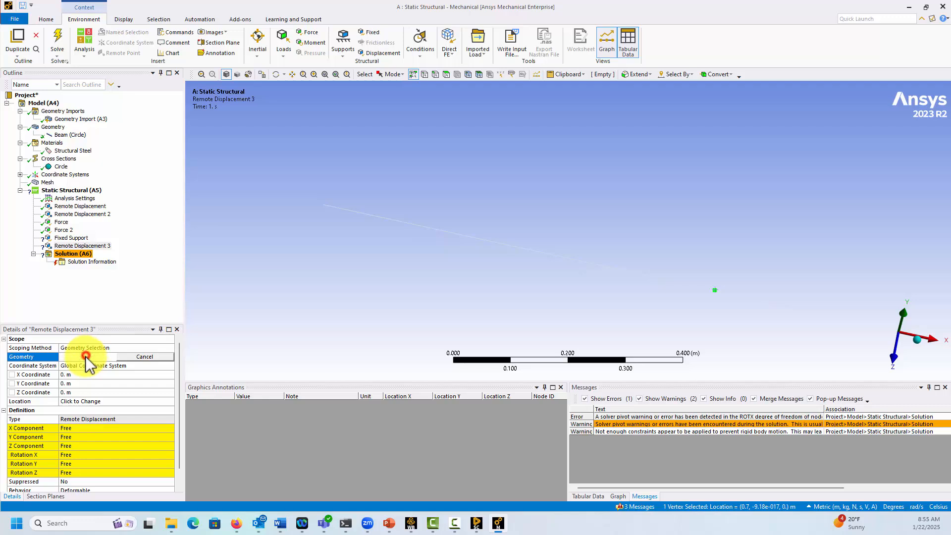
double_click(80, 455)
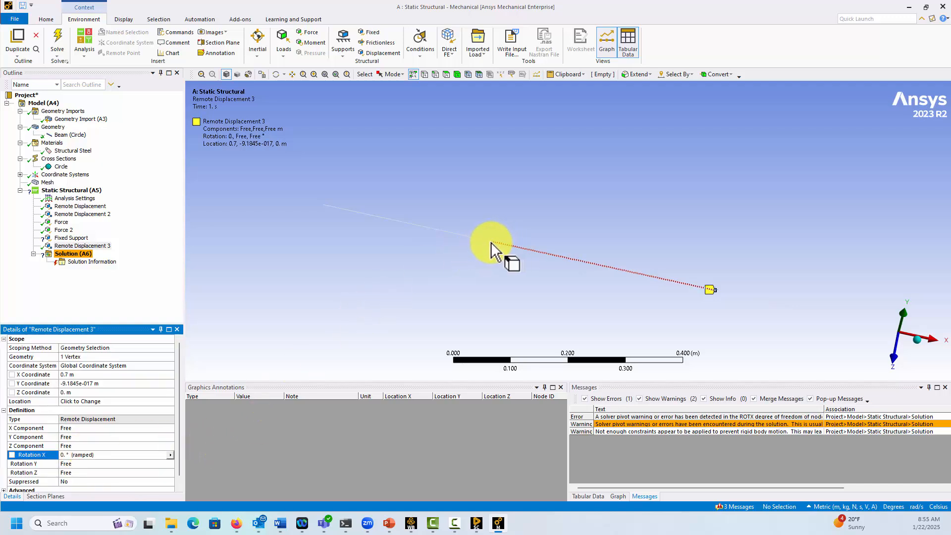
Step: Add a Moment at the vertex 0.3 m from the origin, defined by components with an X component of 31.875 N·m
click(311, 43)
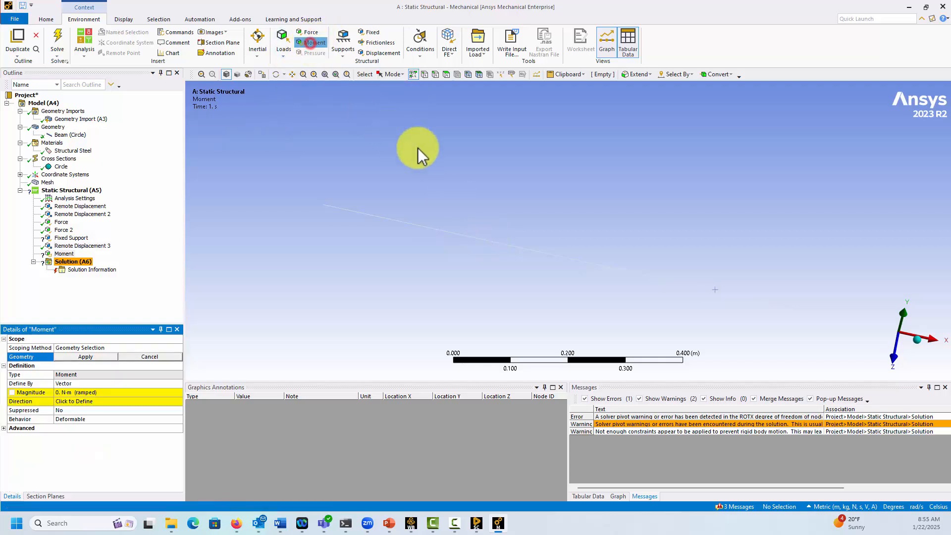
click(492, 242)
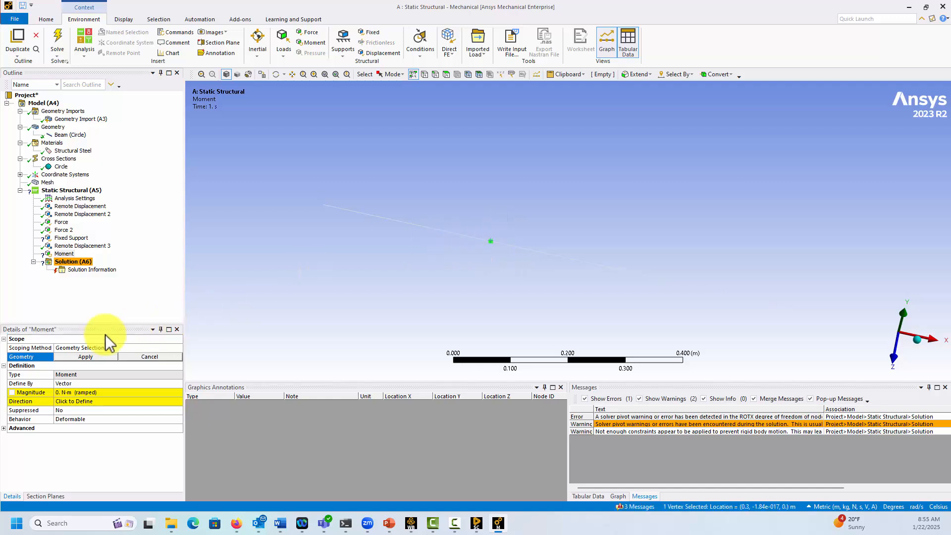
click(79, 357)
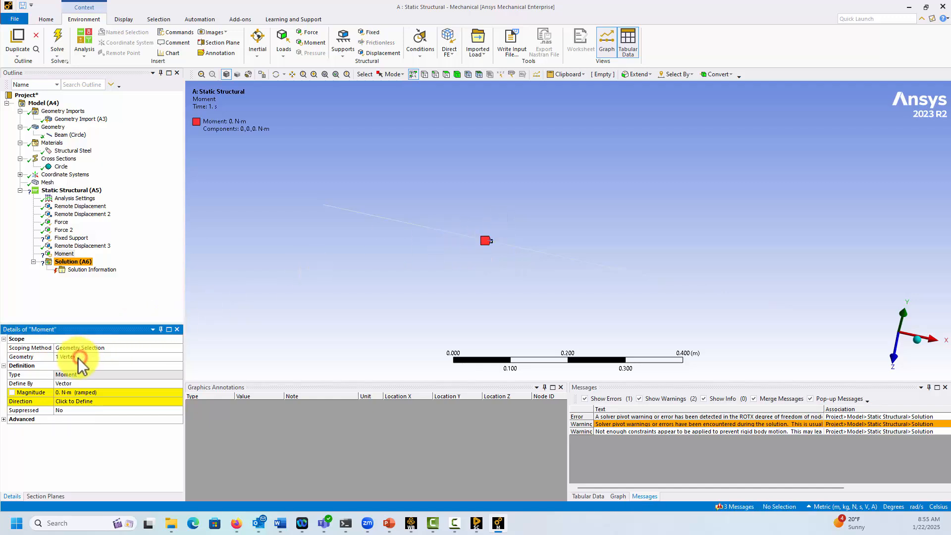
click(79, 383)
click(178, 385)
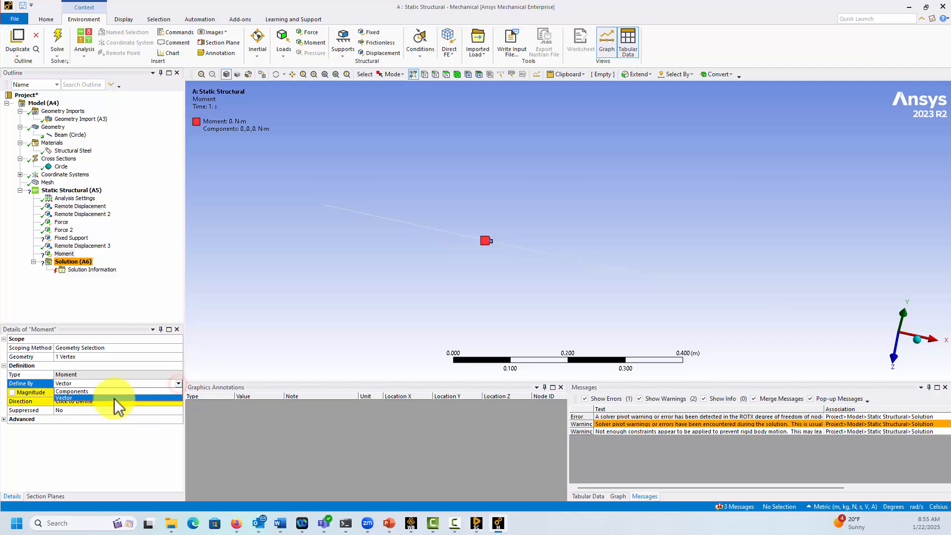
click(114, 393)
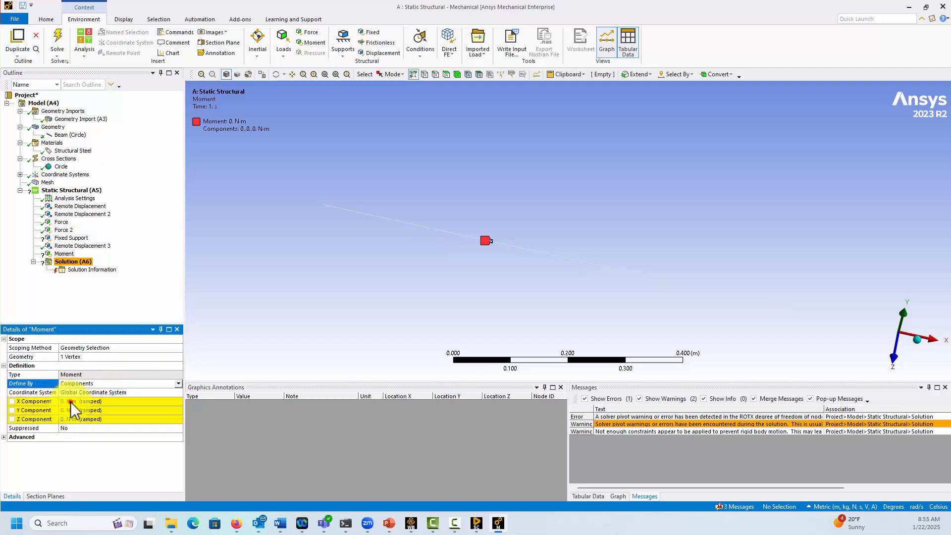
click(70, 402)
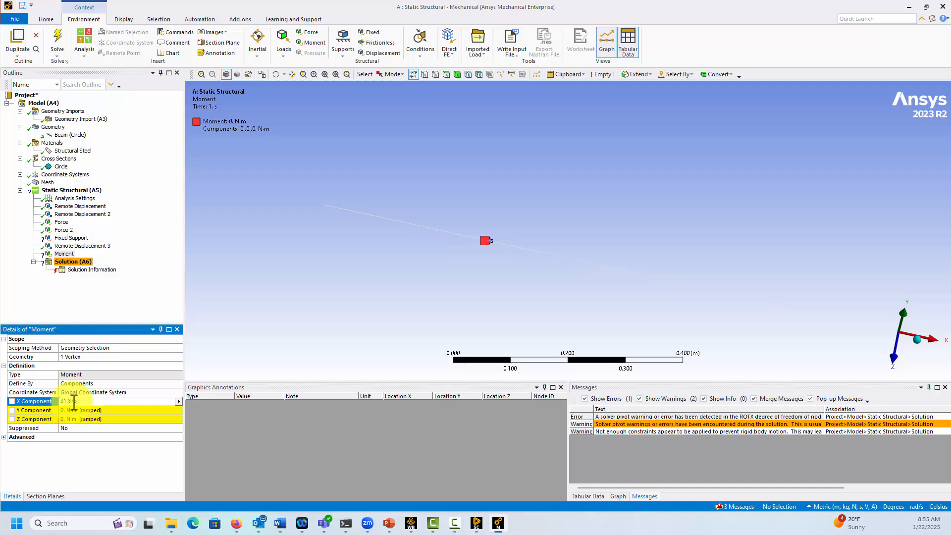
key(Return)
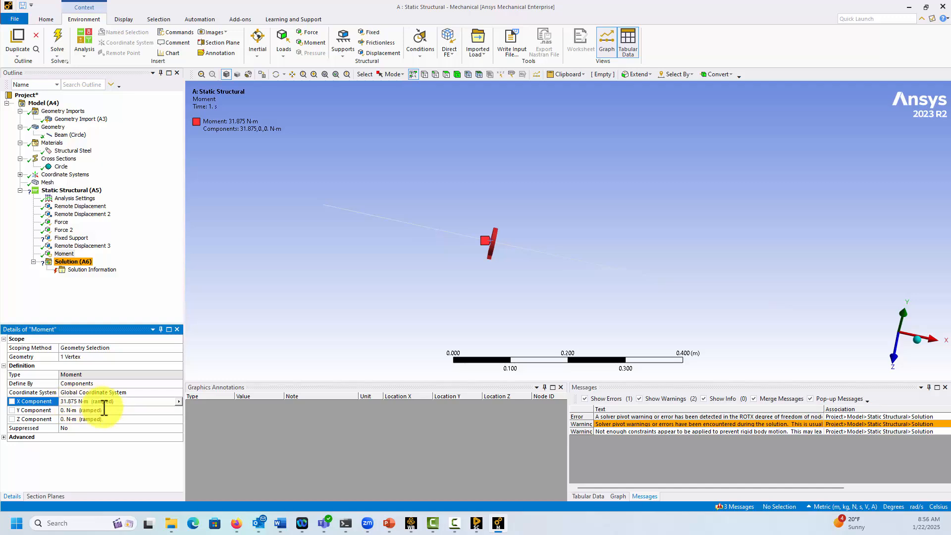
middle_drag(377, 301, 320, 273)
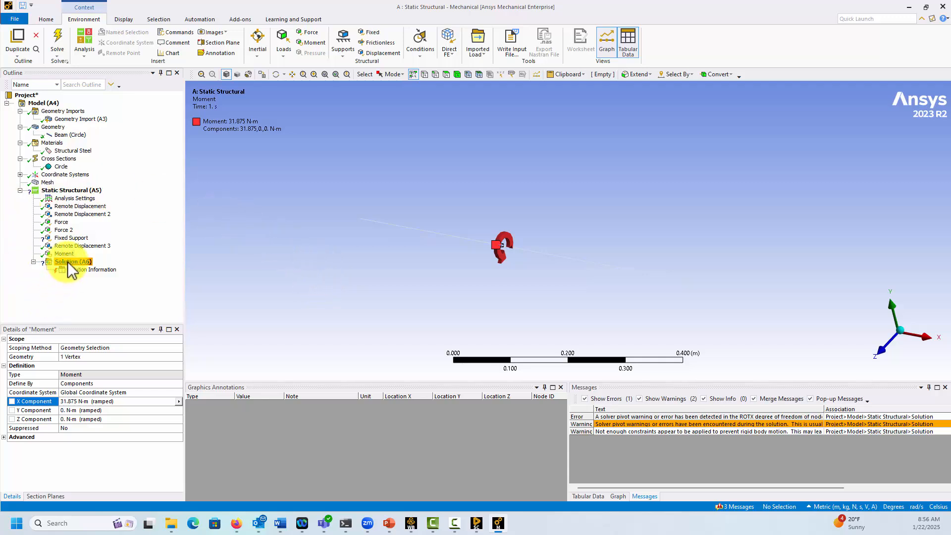
Step: Try to solve the static structural analysis and read the full text of the error message
click(58, 43)
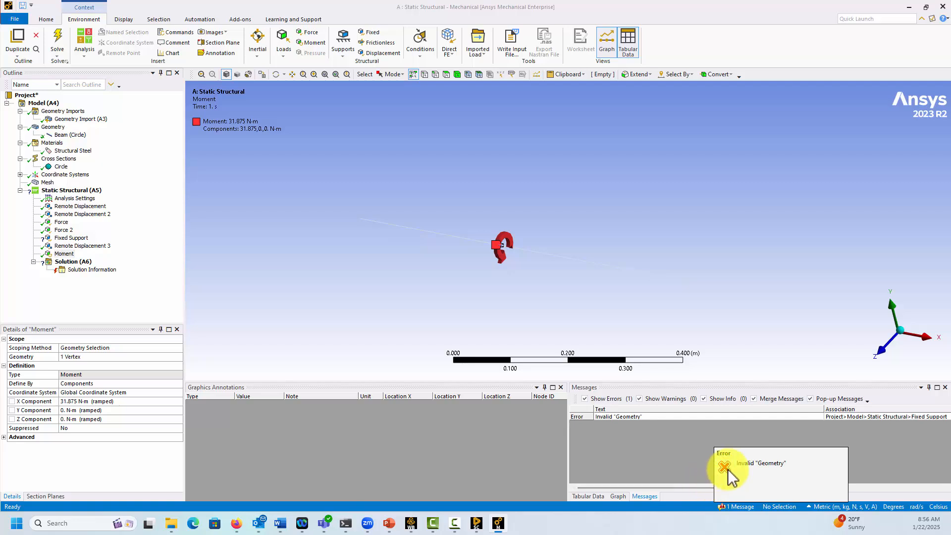
double_click(887, 416)
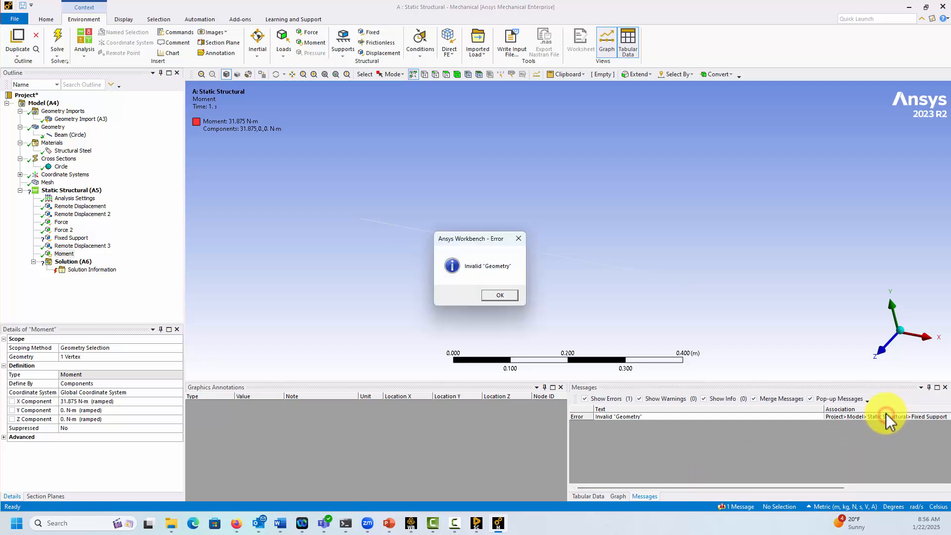
click(502, 294)
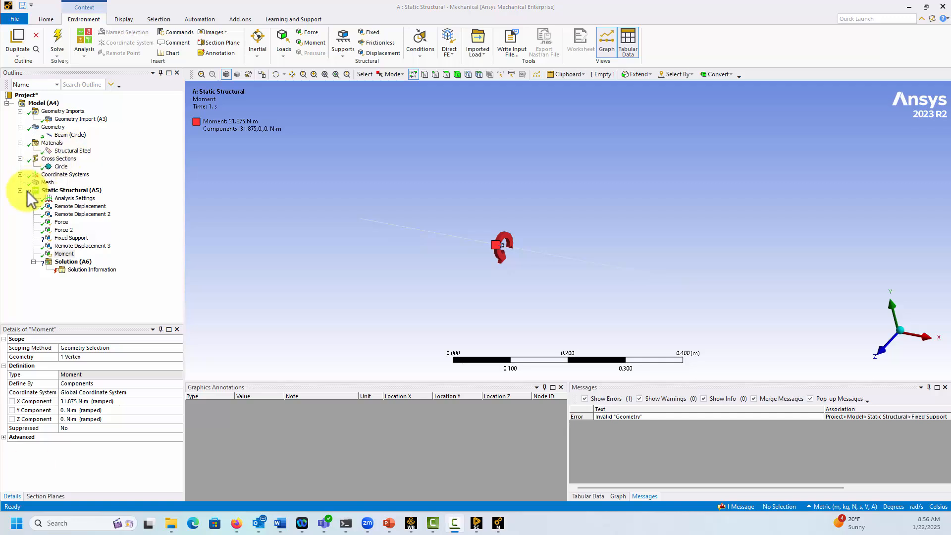
Step: Delete the unscoped Fixed Support and solve the static structural analysis
click(57, 239)
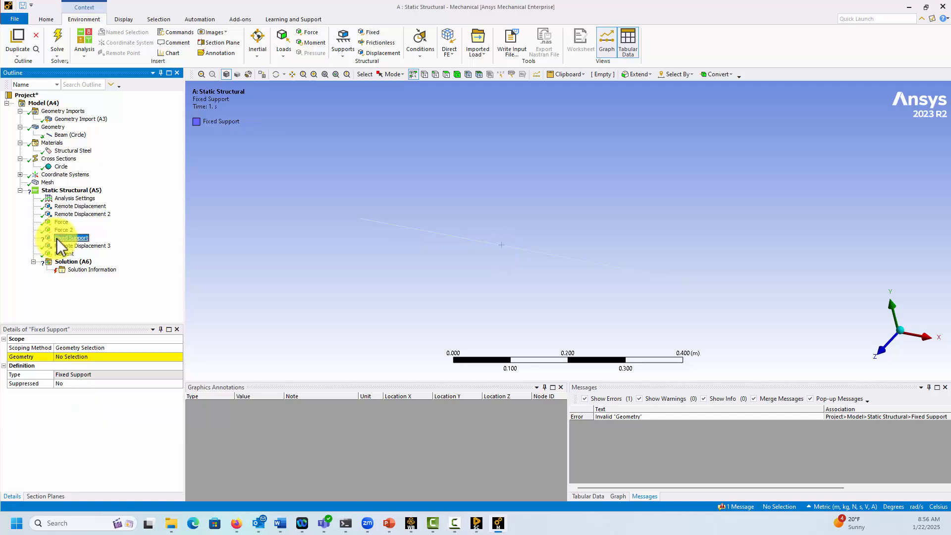
right_click(59, 243)
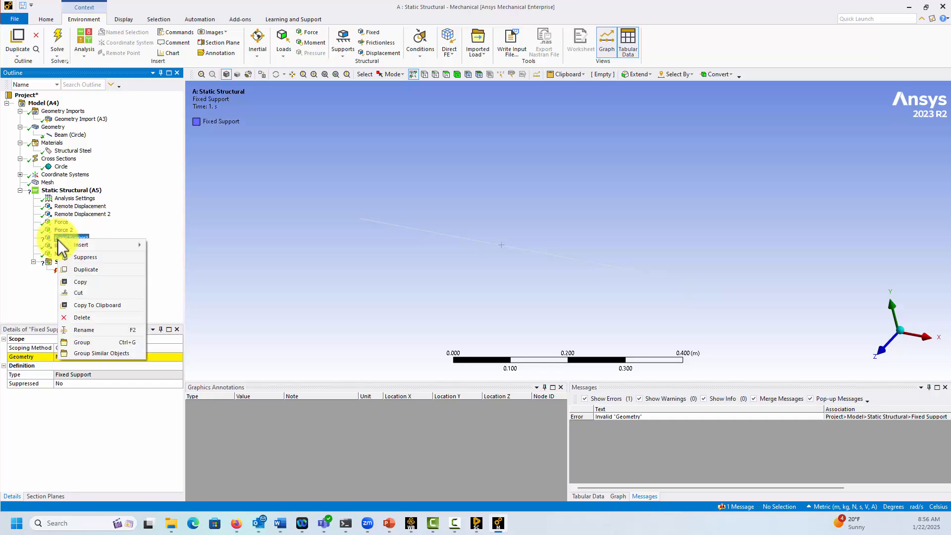
click(79, 317)
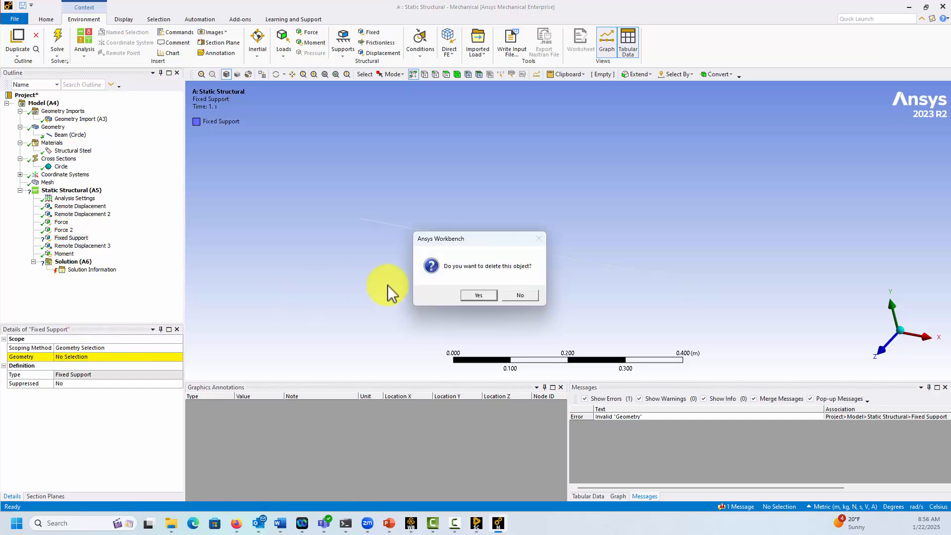
click(477, 296)
click(58, 39)
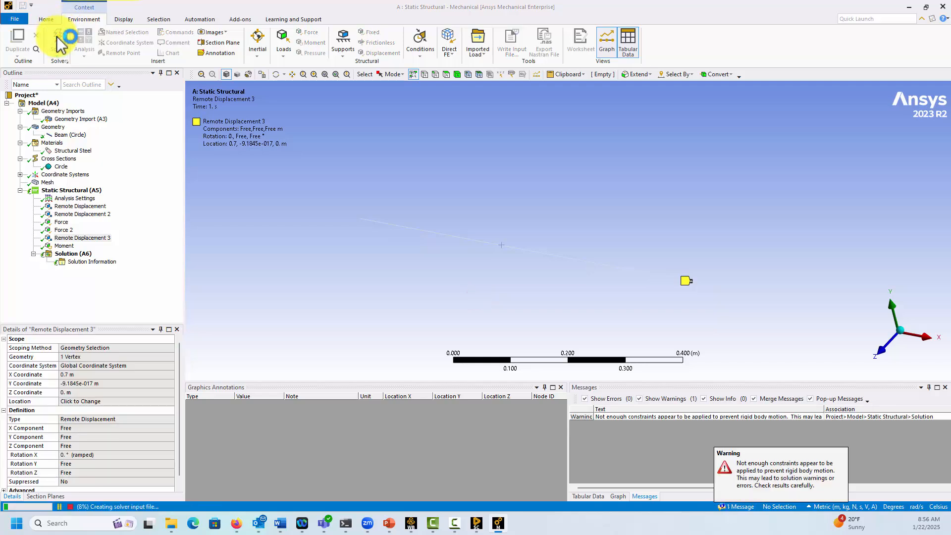
click(771, 477)
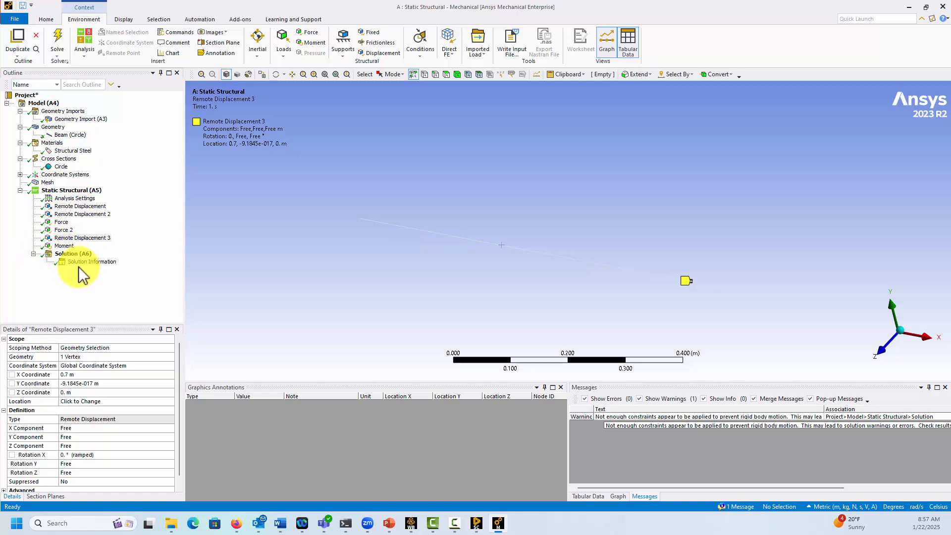
Step: Insert a Beam Tool into the solution and inspect its minimum and maximum combined stress results
click(71, 254)
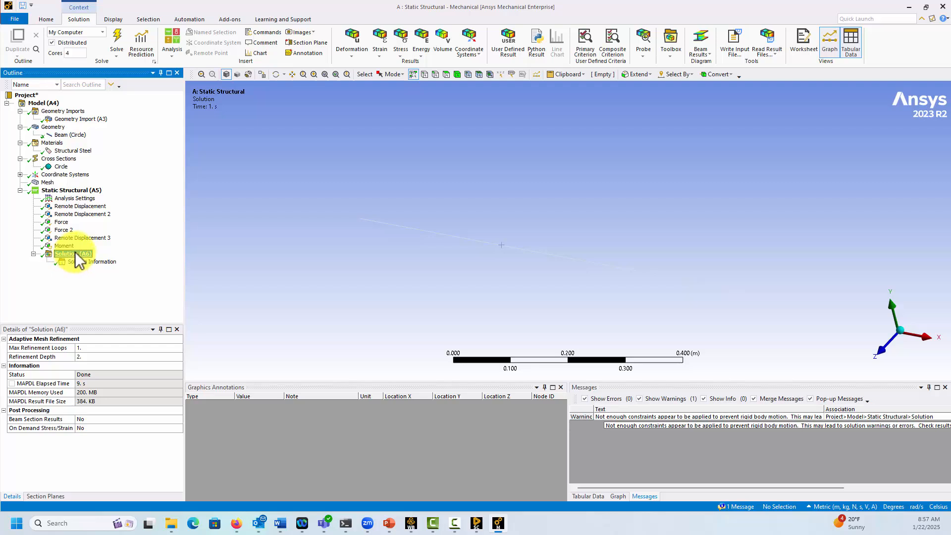
click(381, 55)
click(401, 53)
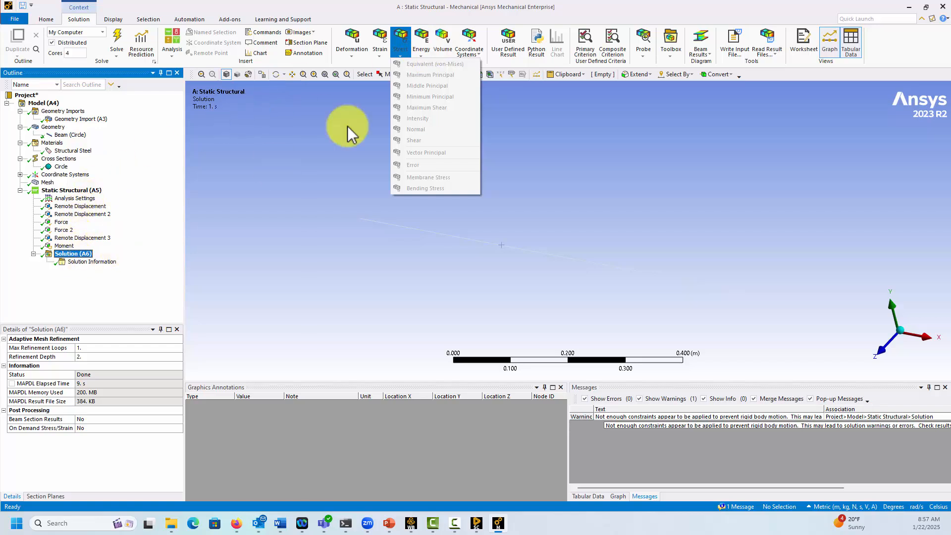
click(669, 55)
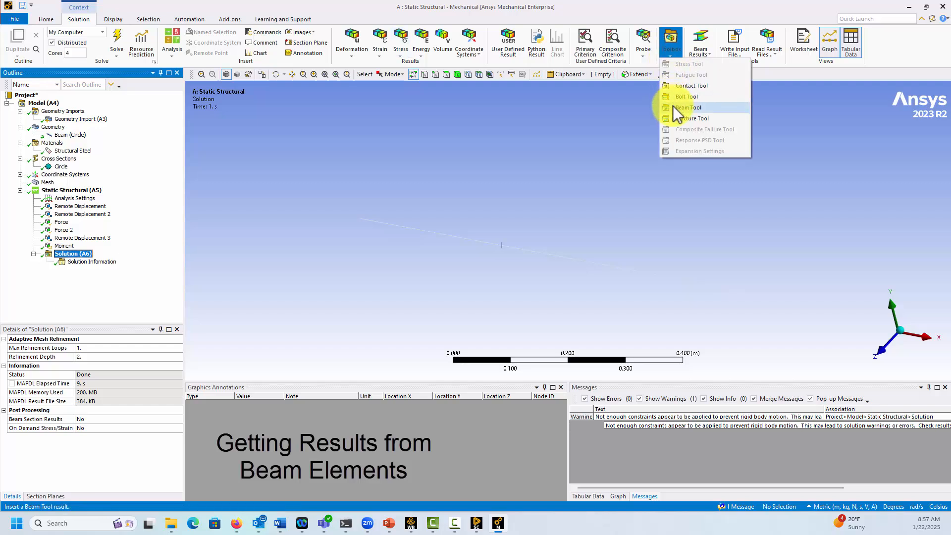
click(675, 107)
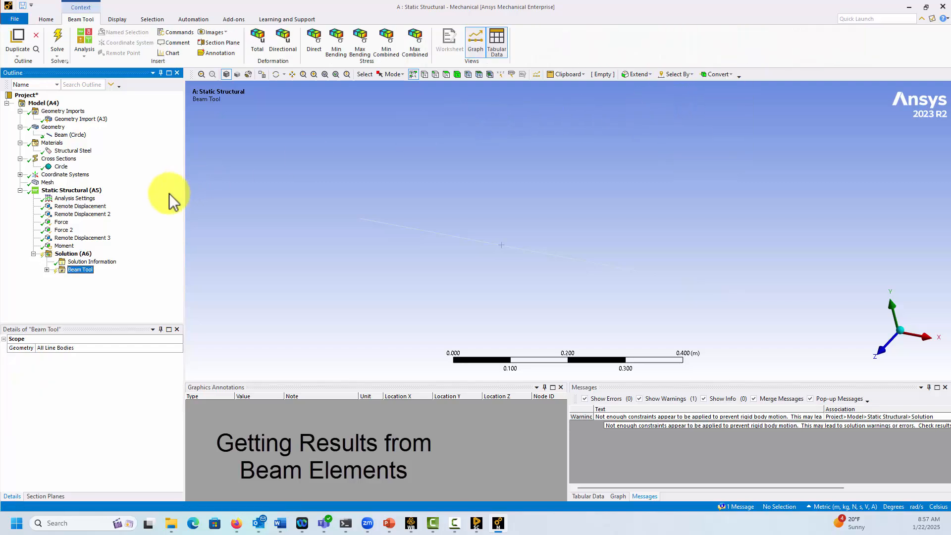
click(47, 270)
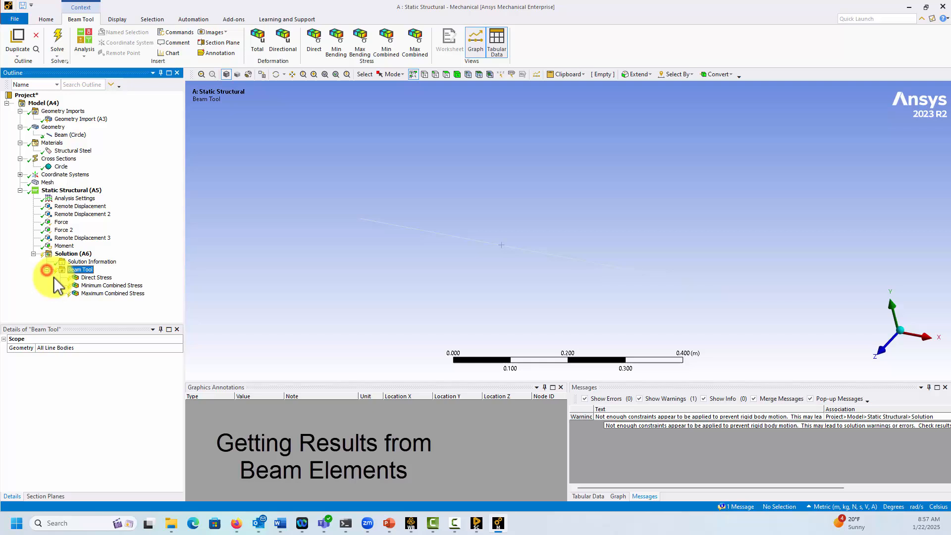
click(97, 285)
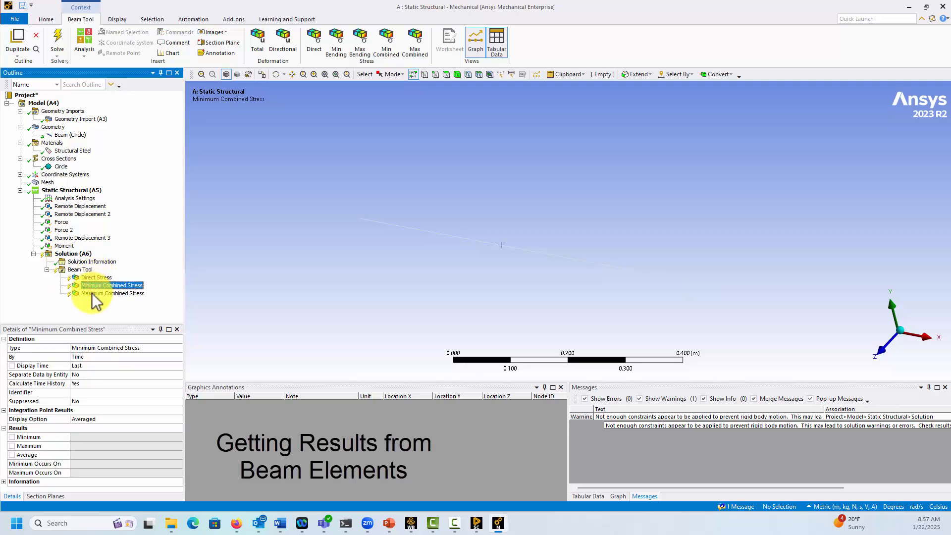
click(92, 294)
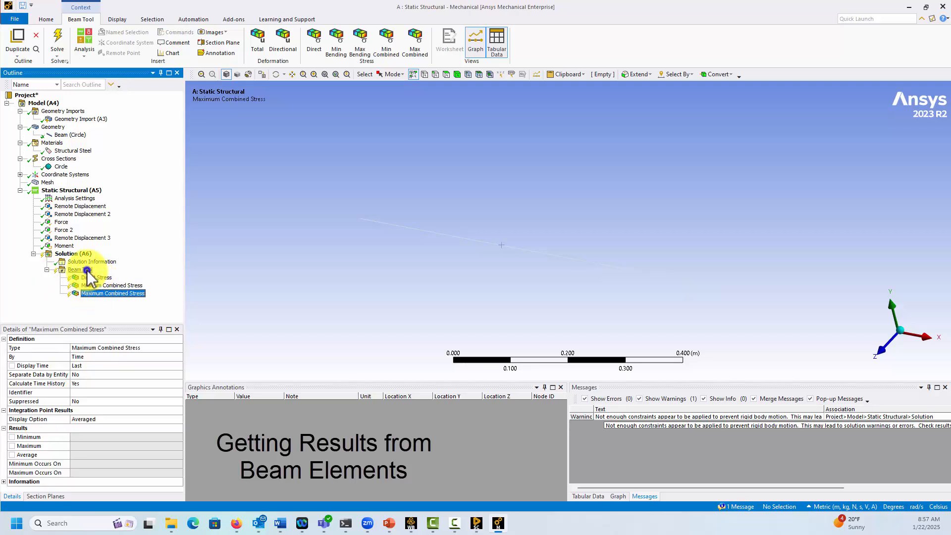
Step: Add a Total Deformation result to the Beam Tool
right_click(87, 270)
mouse_move(110, 276)
mouse_move(208, 278)
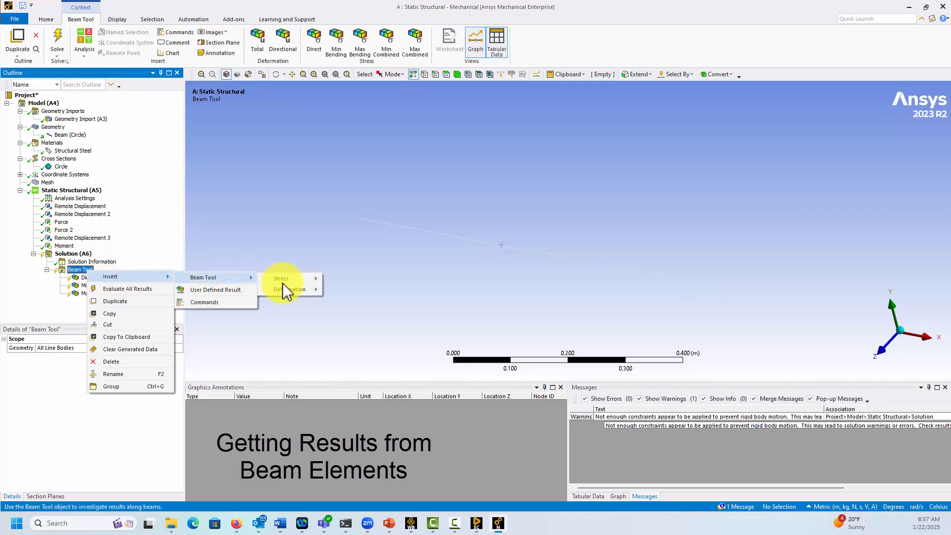
mouse_move(288, 289)
click(343, 290)
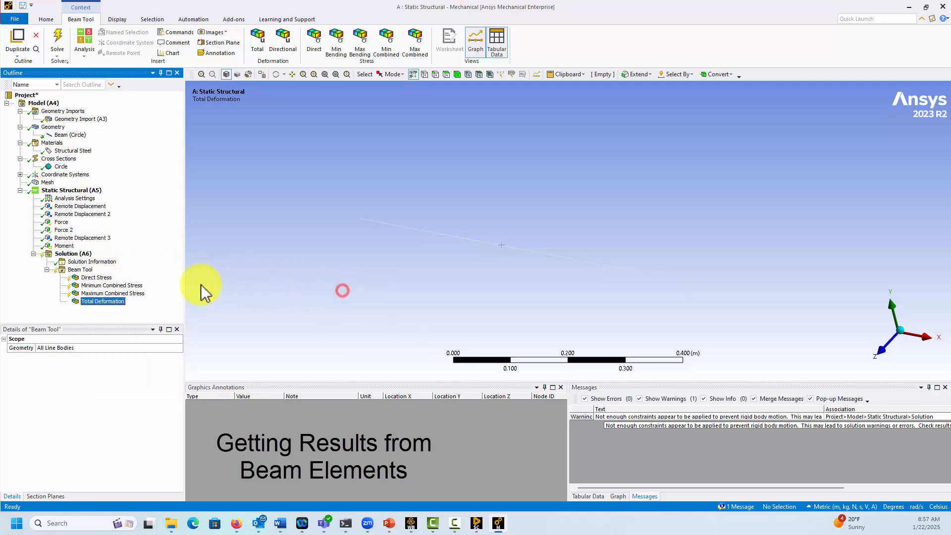
Step: Add a Directional Deformation result to the Beam Tool and duplicate it without results
right_click(97, 299)
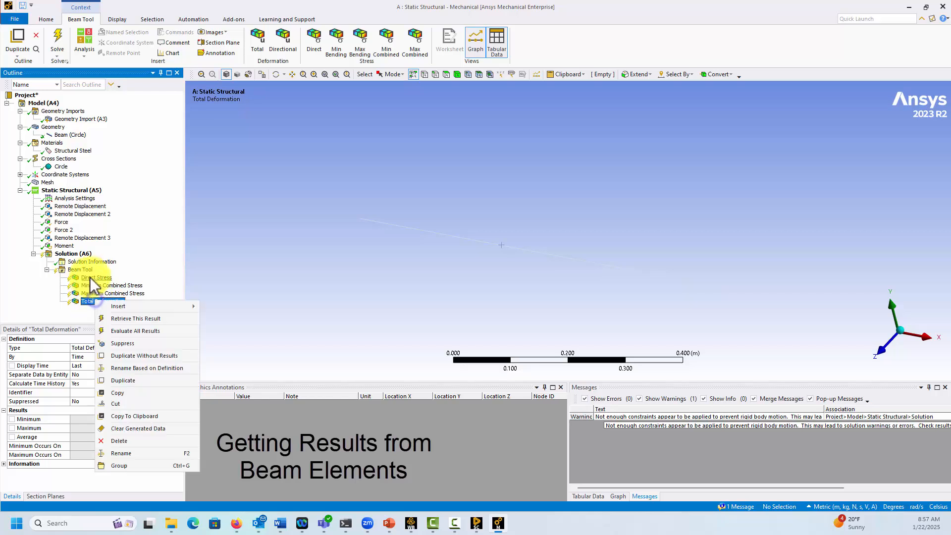
click(89, 269)
right_click(88, 269)
mouse_move(144, 275)
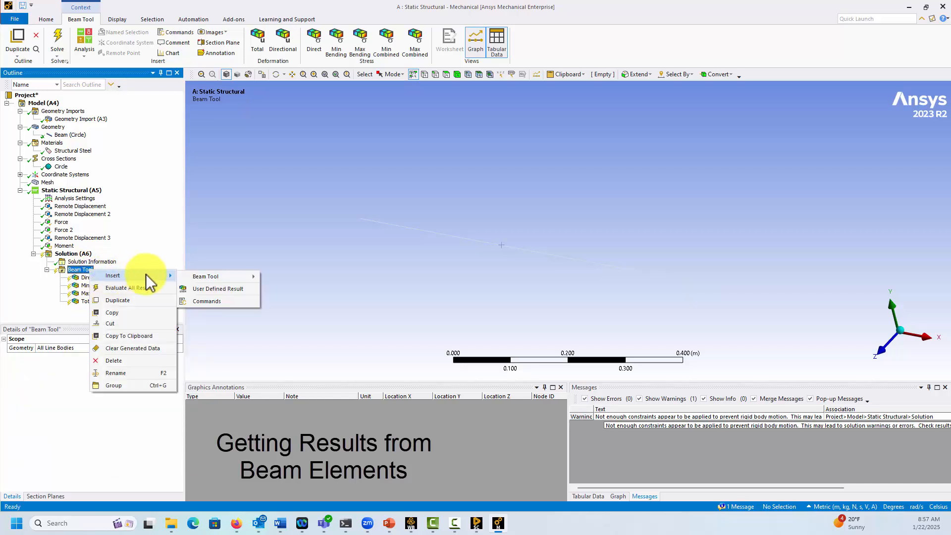
mouse_move(205, 278)
mouse_move(302, 289)
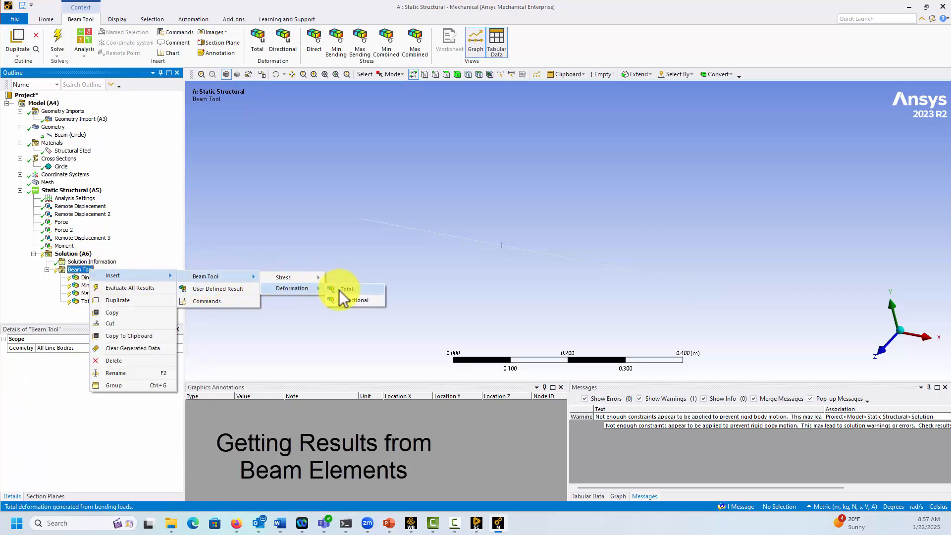
click(342, 299)
right_click(113, 309)
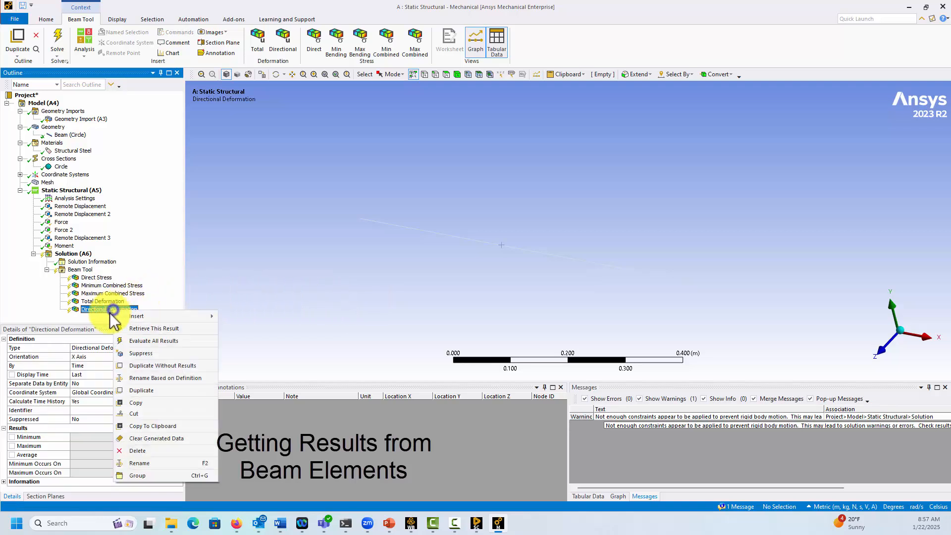
click(135, 366)
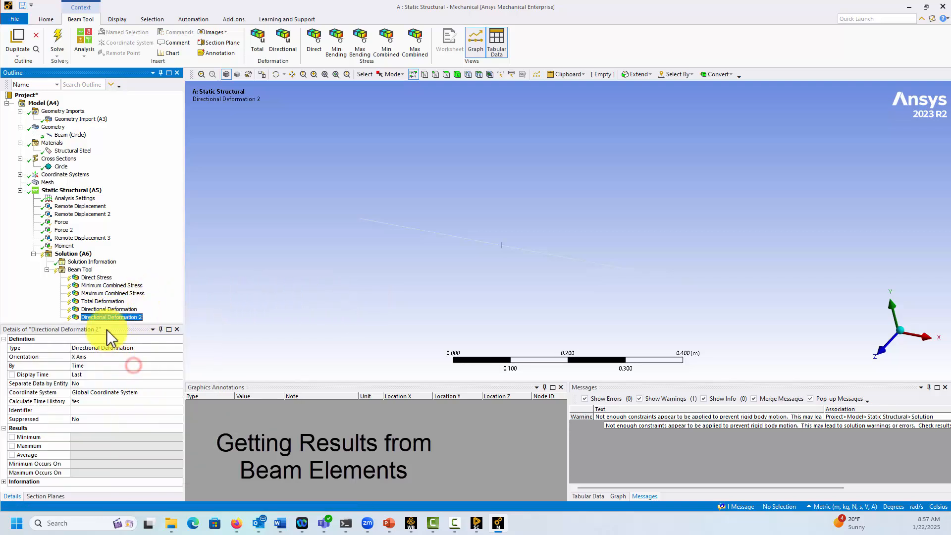
Step: Set the orientation of the first directional deformation to Y Axis and of its duplicate to Z Axis
click(104, 357)
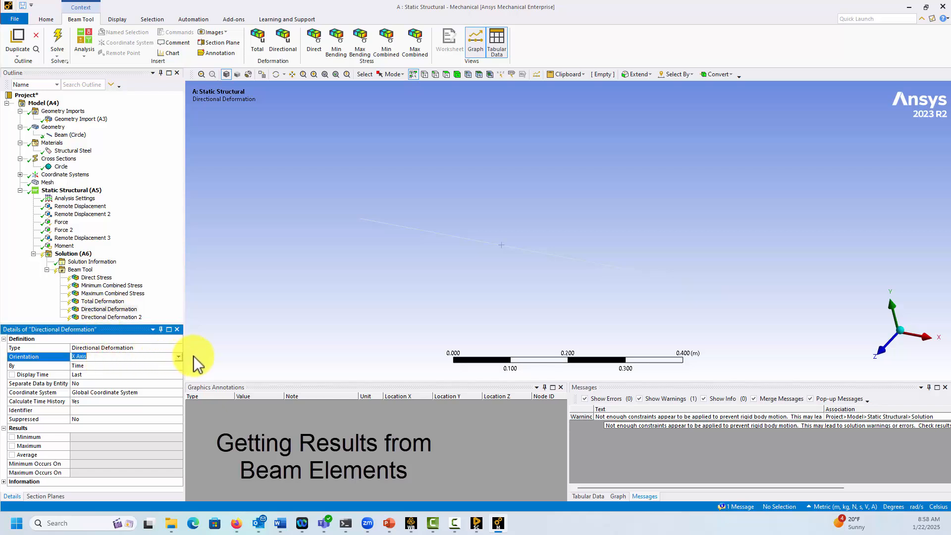
click(179, 356)
click(137, 373)
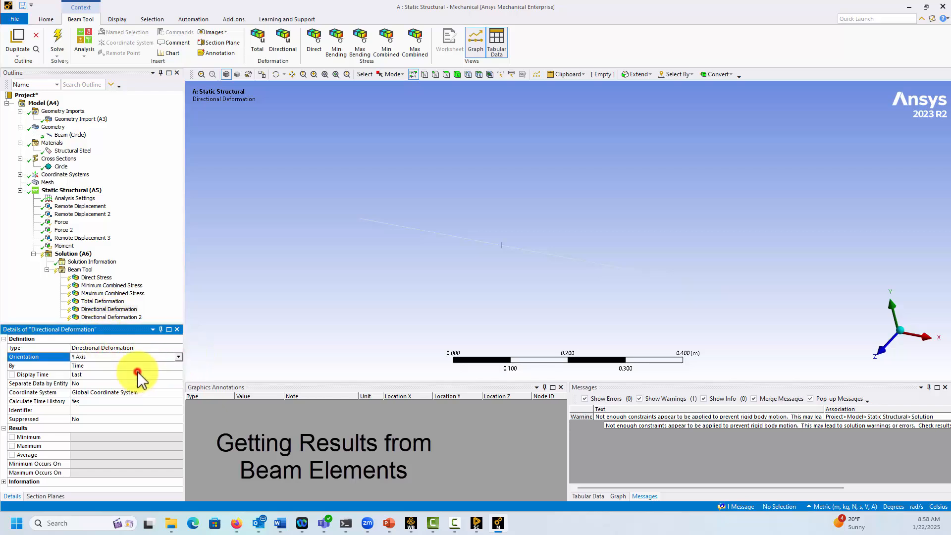
click(107, 318)
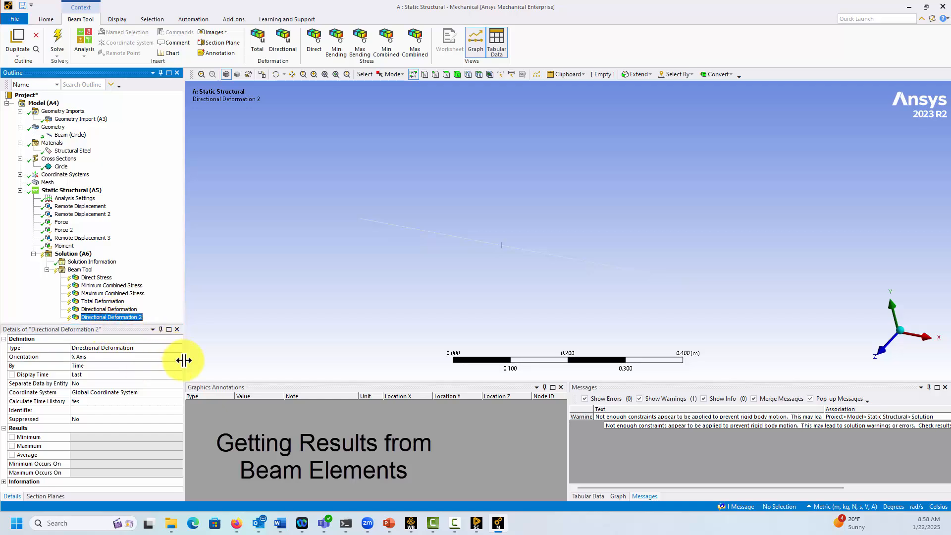
click(178, 357)
click(179, 357)
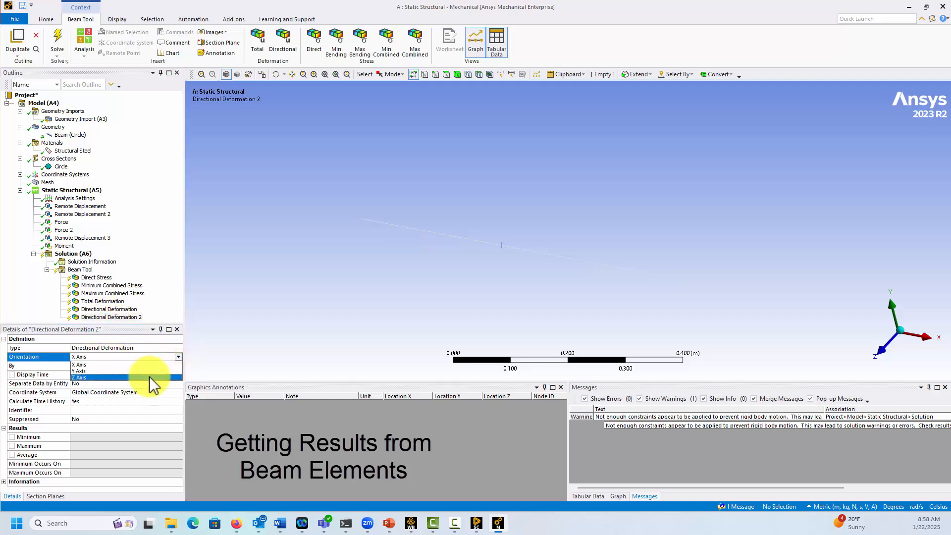
click(150, 381)
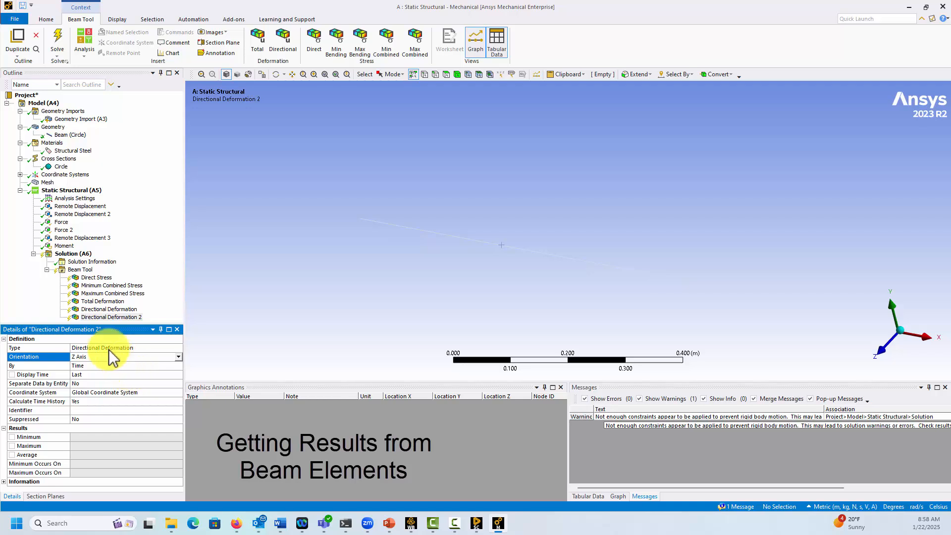
Step: Rename the Y Axis and Z Axis directional deformation results based on their definitions
right_click(109, 309)
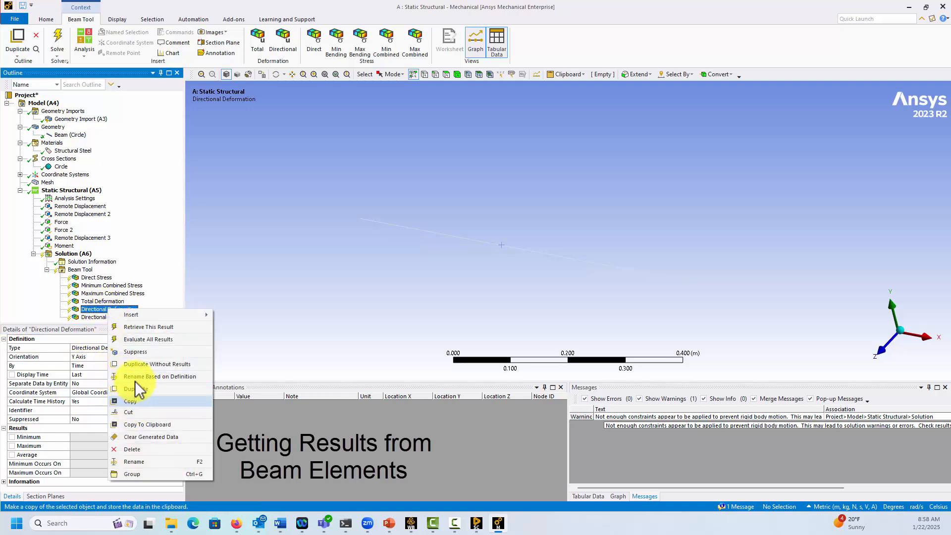
click(136, 378)
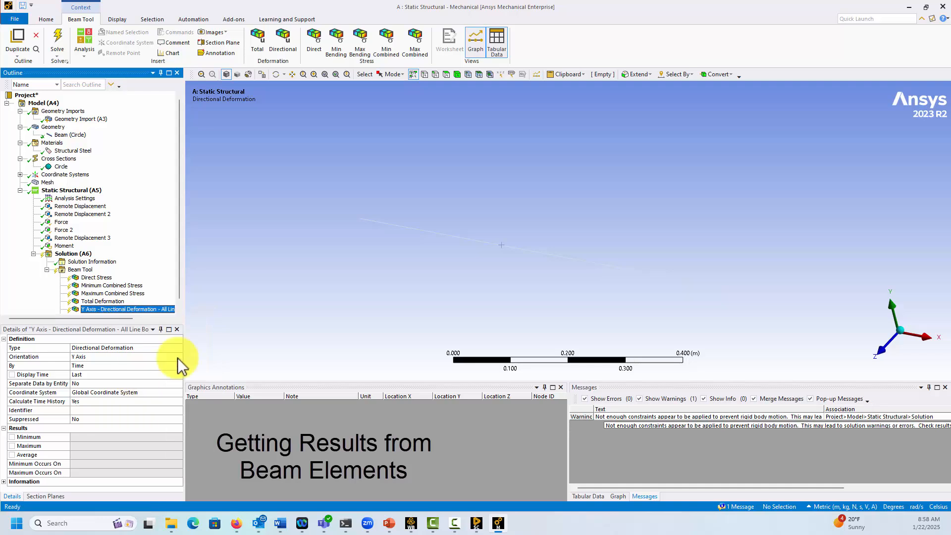
scroll(99, 299, down, 1)
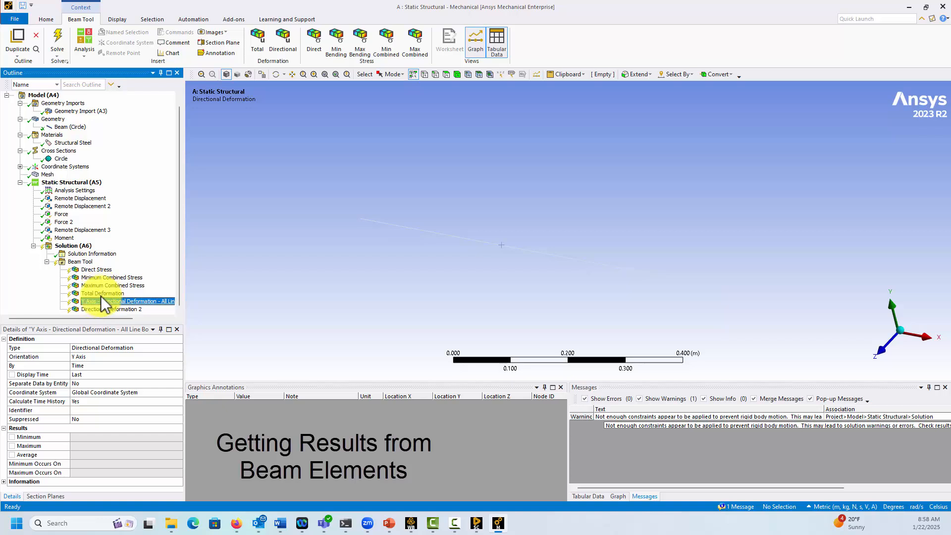
right_click(99, 308)
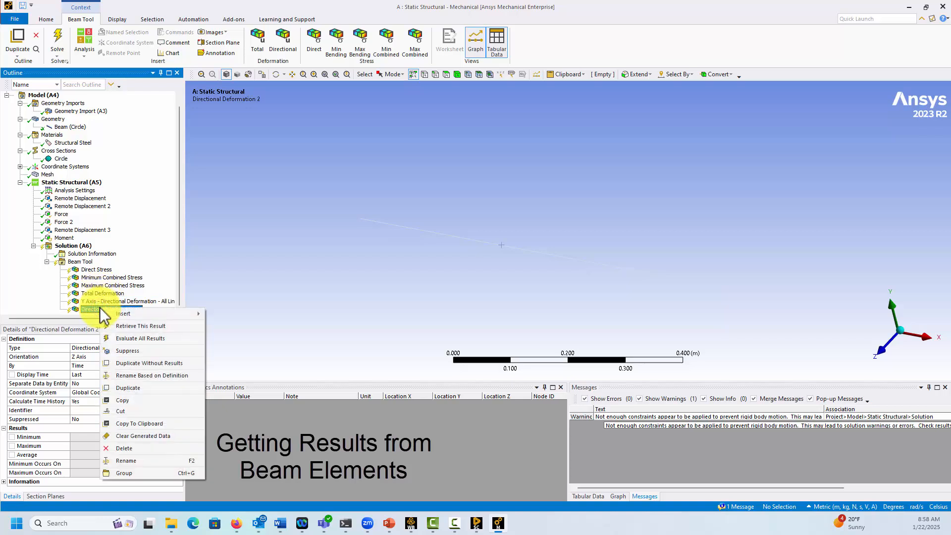
click(132, 376)
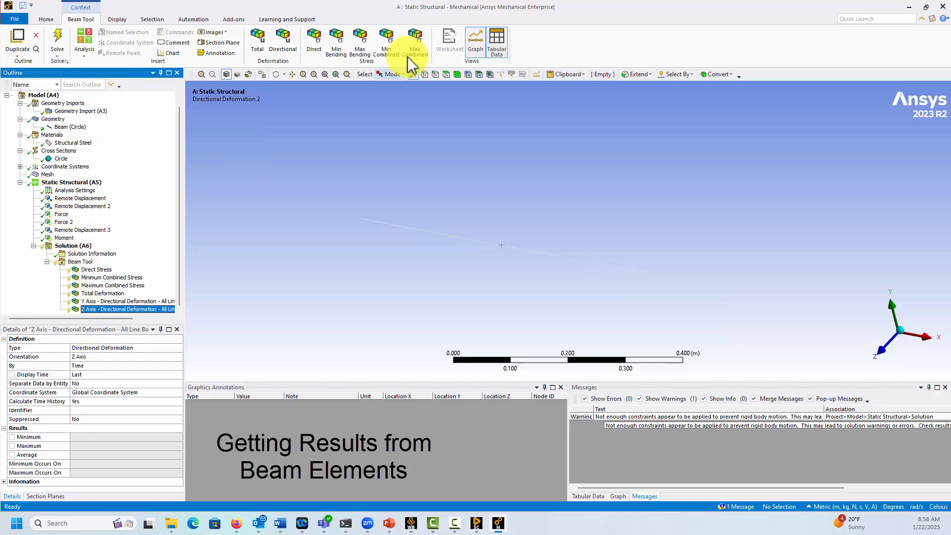
Step: Add Axial Force, Bending Moment and Torsional Moment beam results to the solution
click(73, 247)
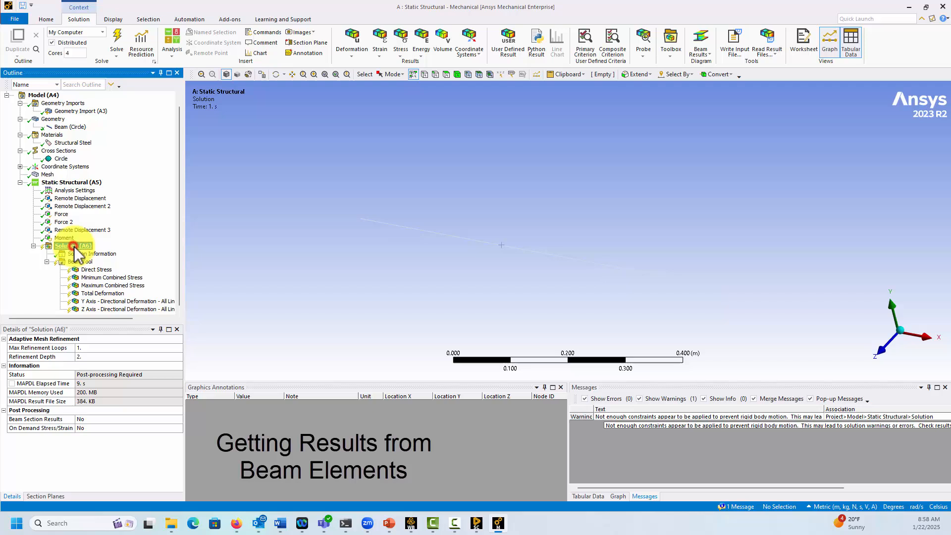
click(699, 54)
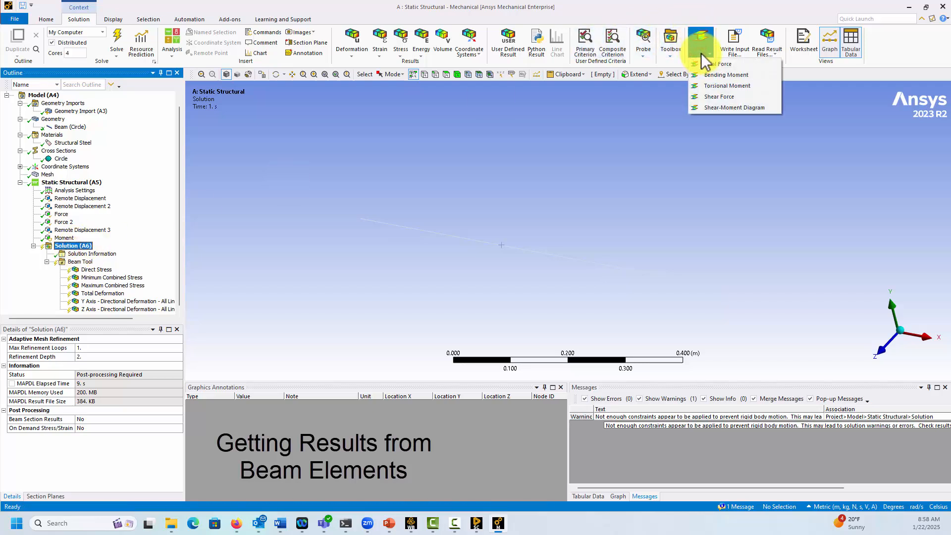
click(709, 64)
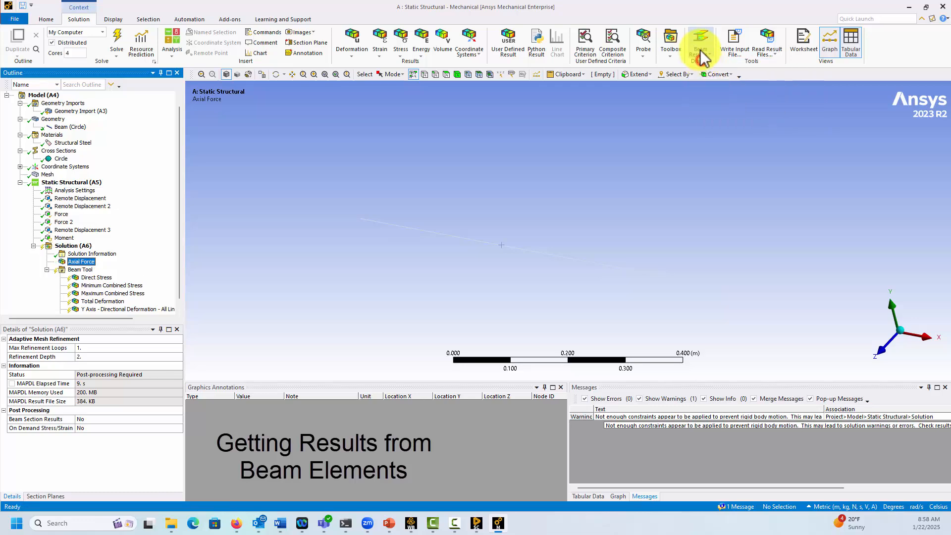
click(704, 59)
click(709, 84)
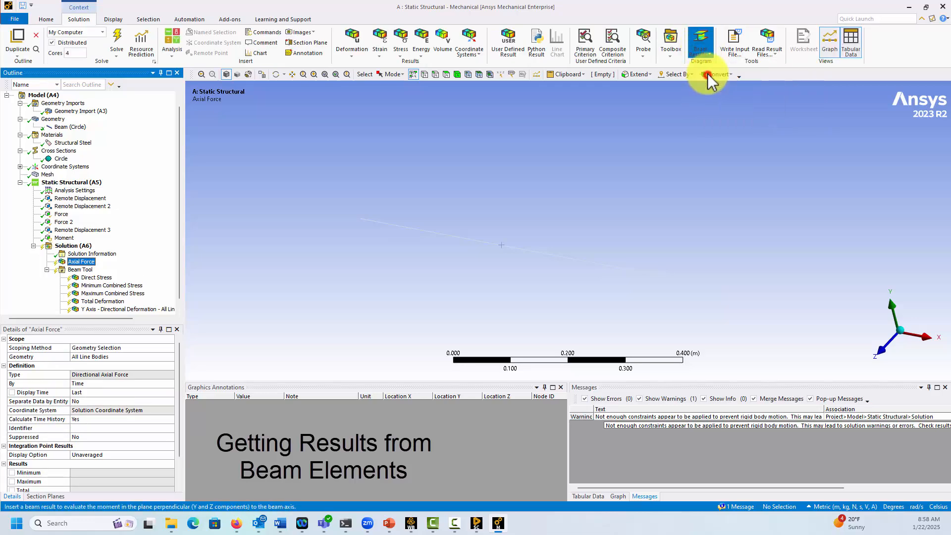
click(701, 55)
click(707, 91)
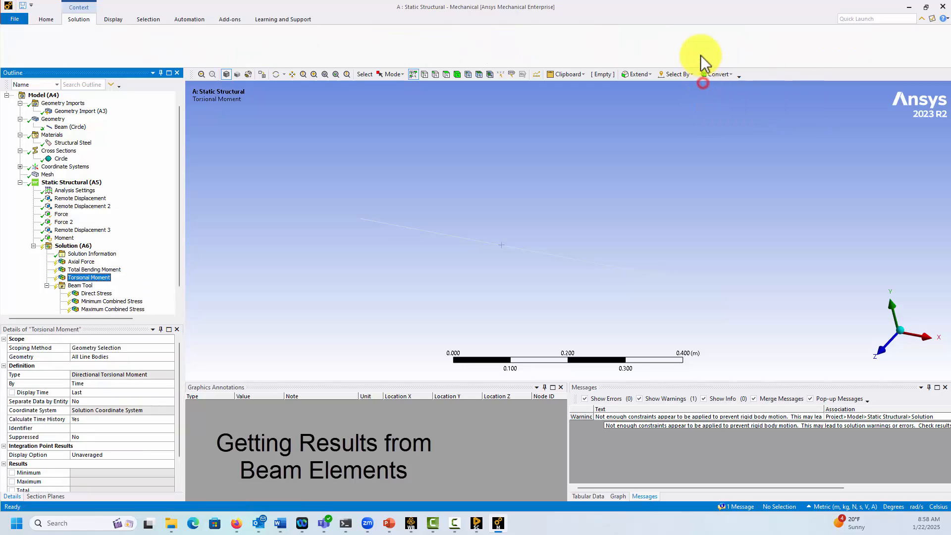
Step: Add Shear Force and Shear-Moment Diagram beam results to the solution
click(704, 57)
click(708, 97)
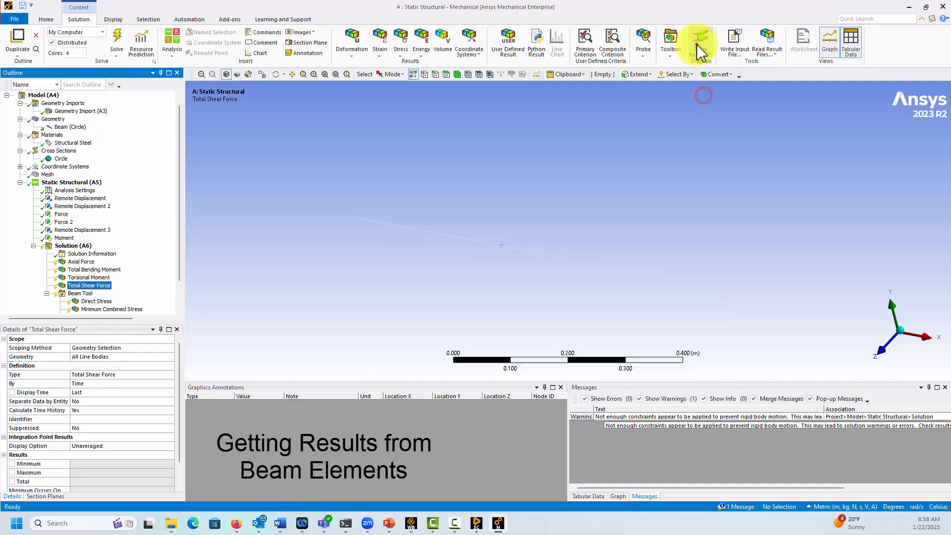
click(700, 49)
click(705, 107)
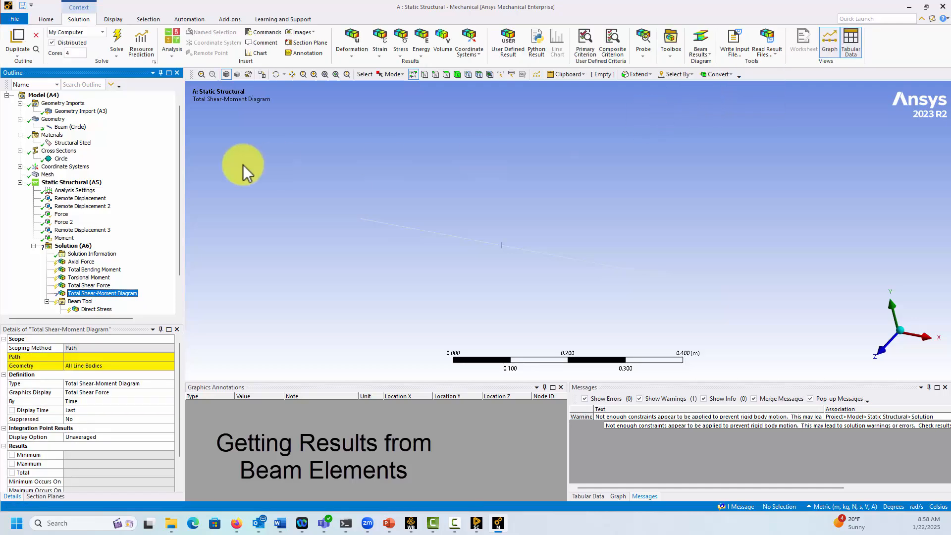
Step: Insert a construction geometry path into the model
scroll(92, 272, down, 2)
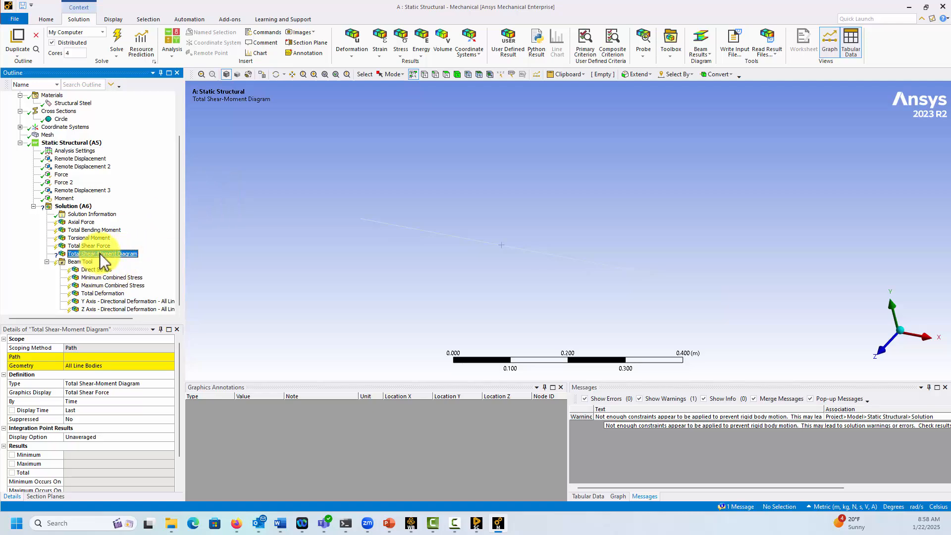
scroll(102, 258, up, 2)
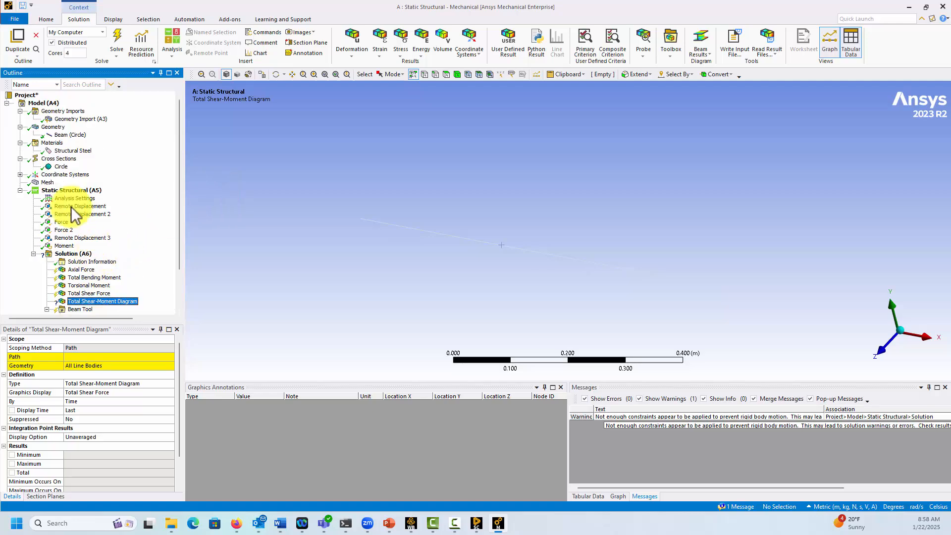
click(33, 103)
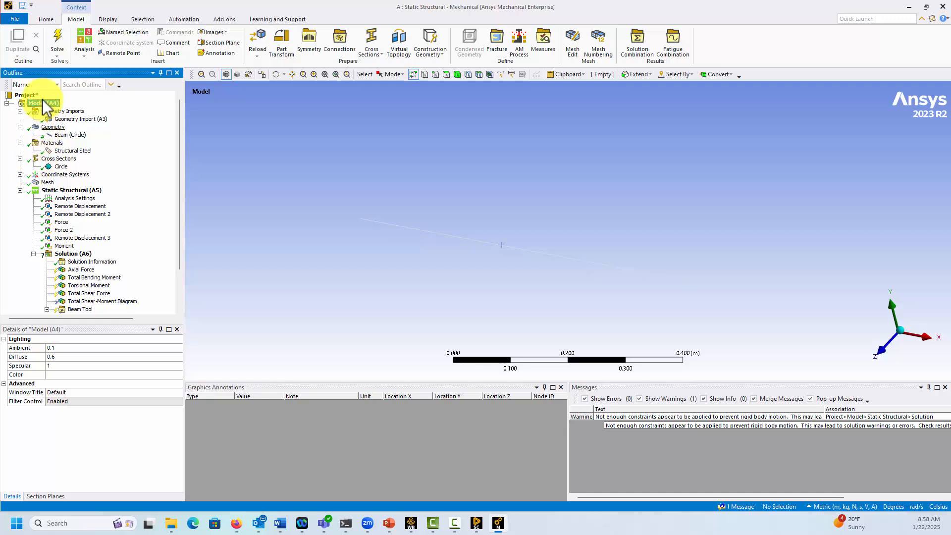
right_click(43, 104)
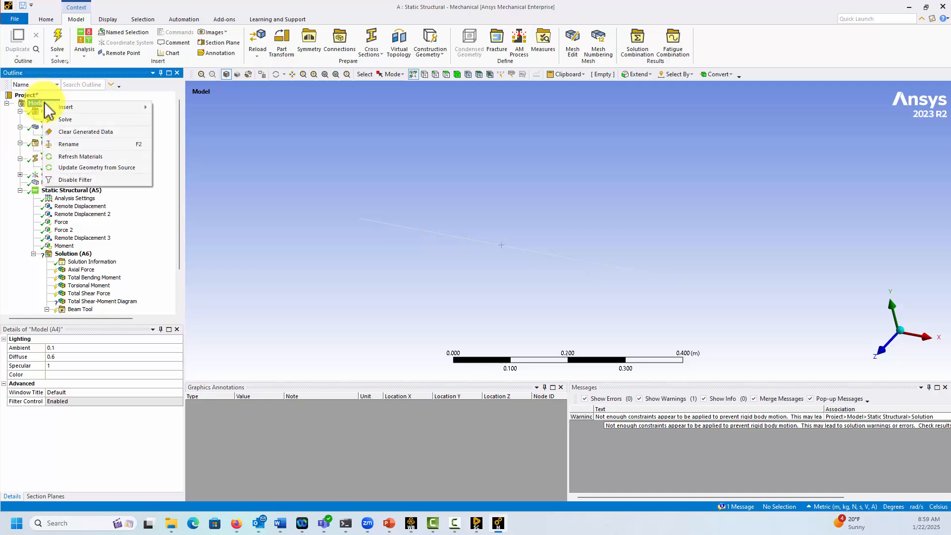
mouse_move(59, 105)
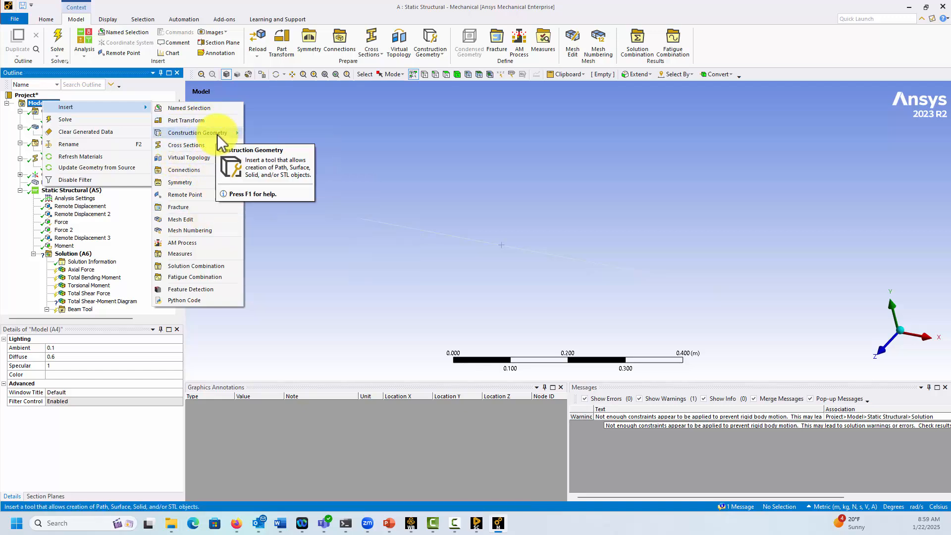
mouse_move(219, 133)
click(263, 135)
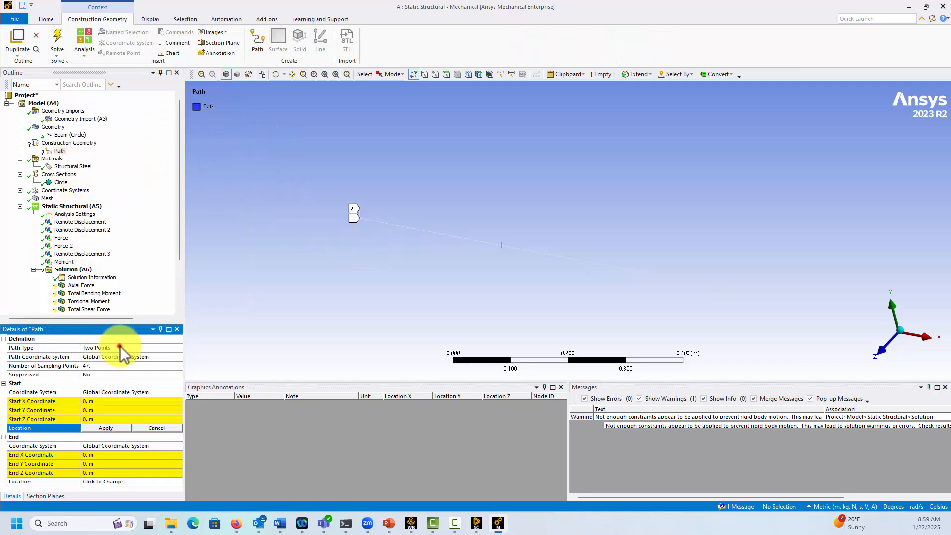
Step: Set the path type to Edge and scope the path to all three edges of the beam shaft
click(120, 348)
click(179, 348)
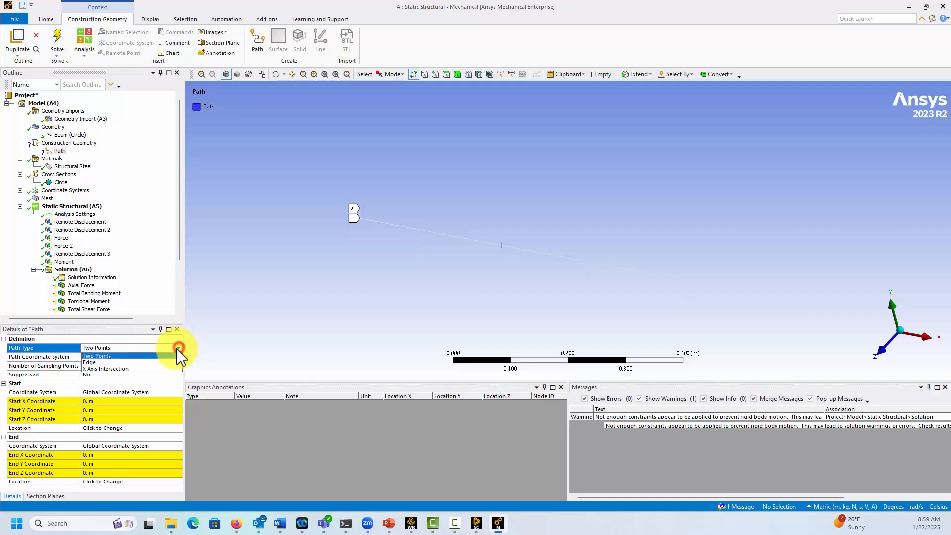
click(138, 362)
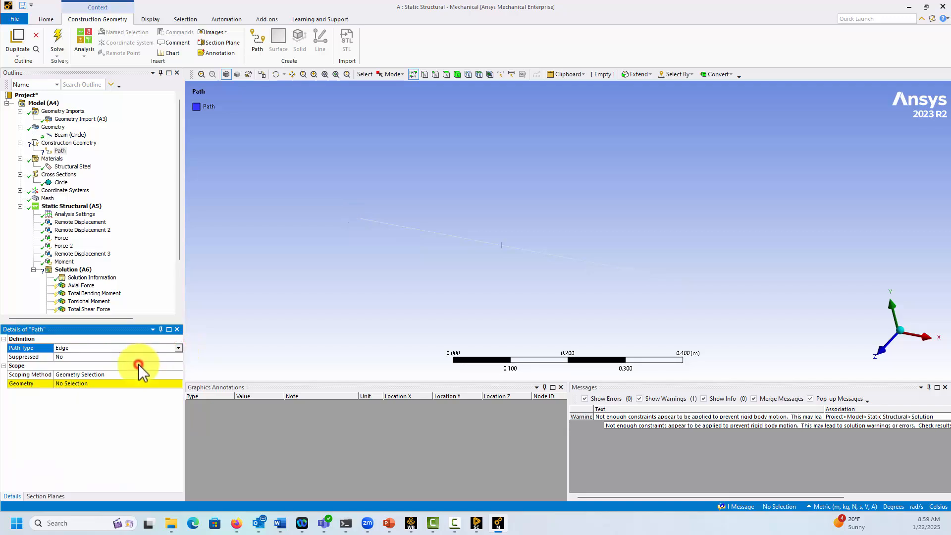
click(400, 225)
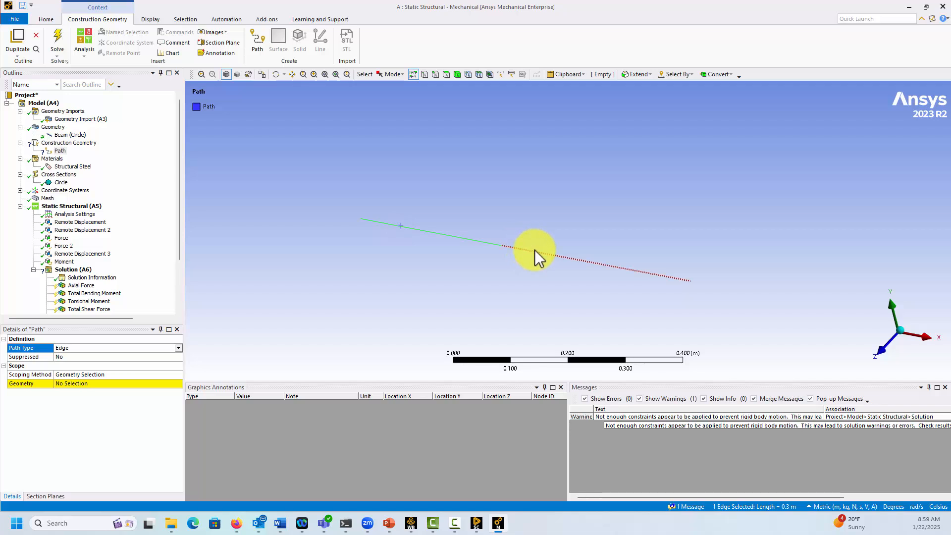
ctrl+click(534, 250)
ctrl+click(719, 288)
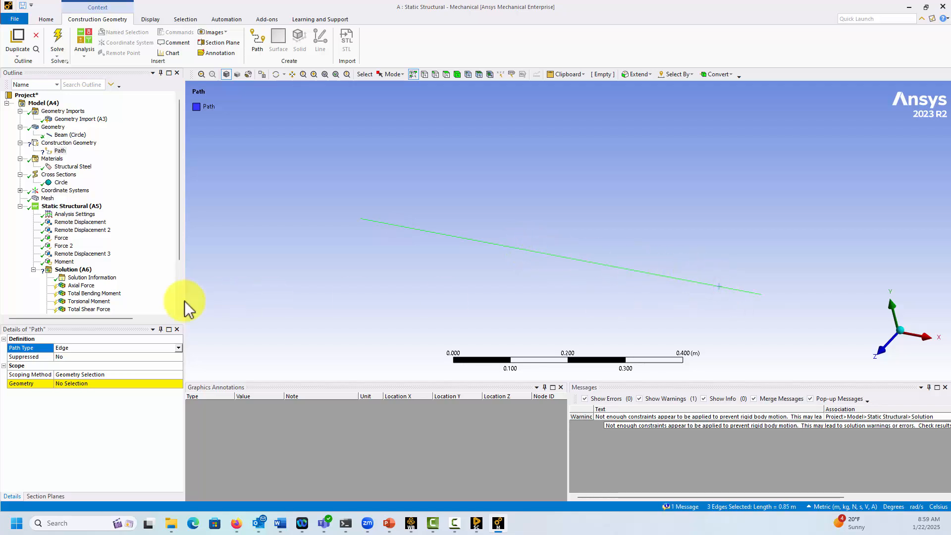
click(73, 356)
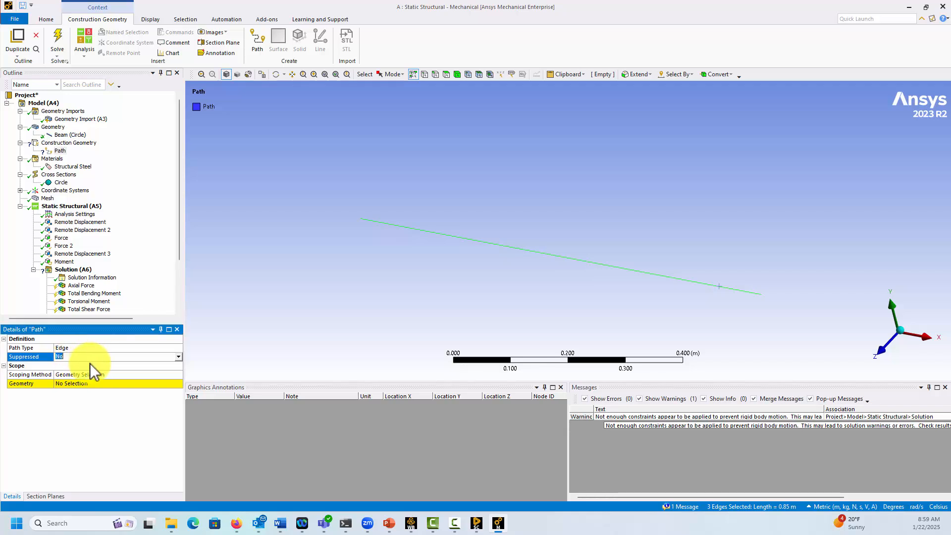
click(93, 385)
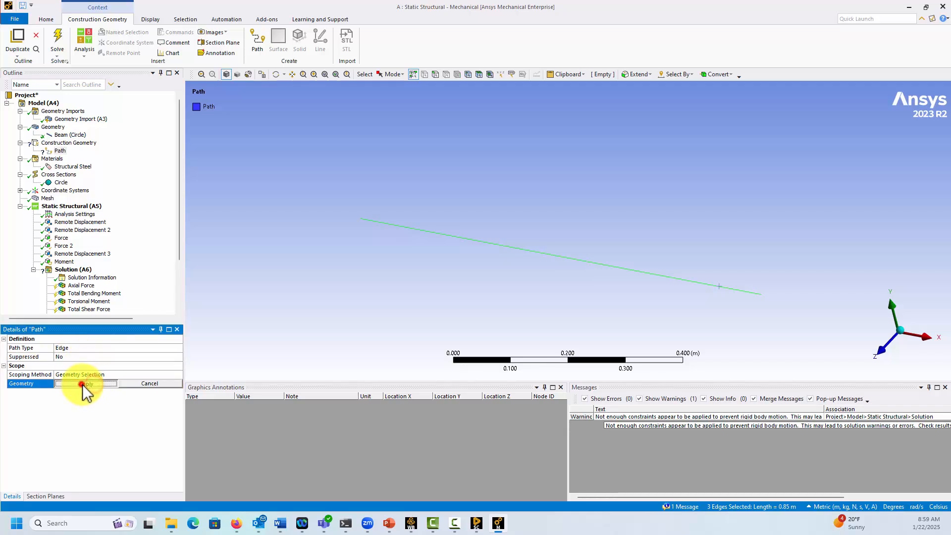
click(82, 384)
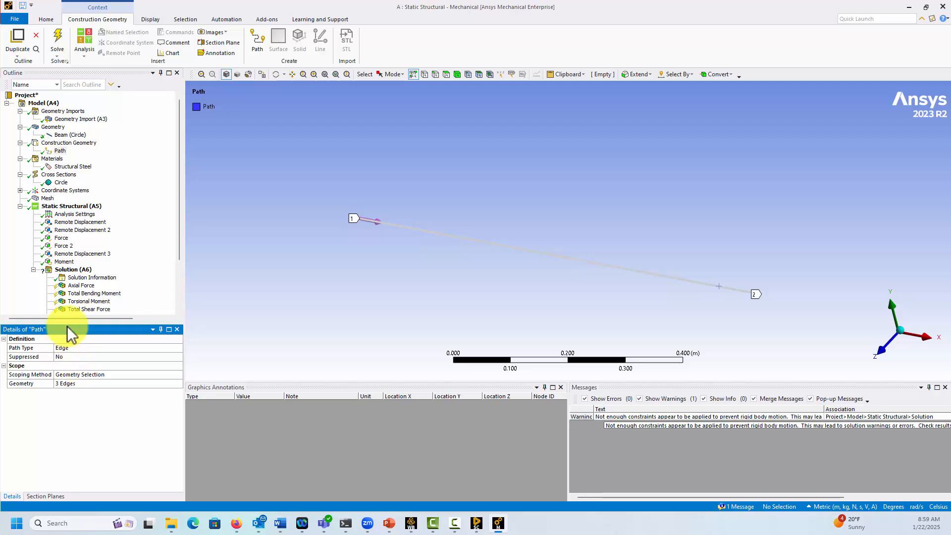
Step: Rename the path EntireShaft and assign it as the path of the Total Shear-Moment Diagram
right_click(59, 151)
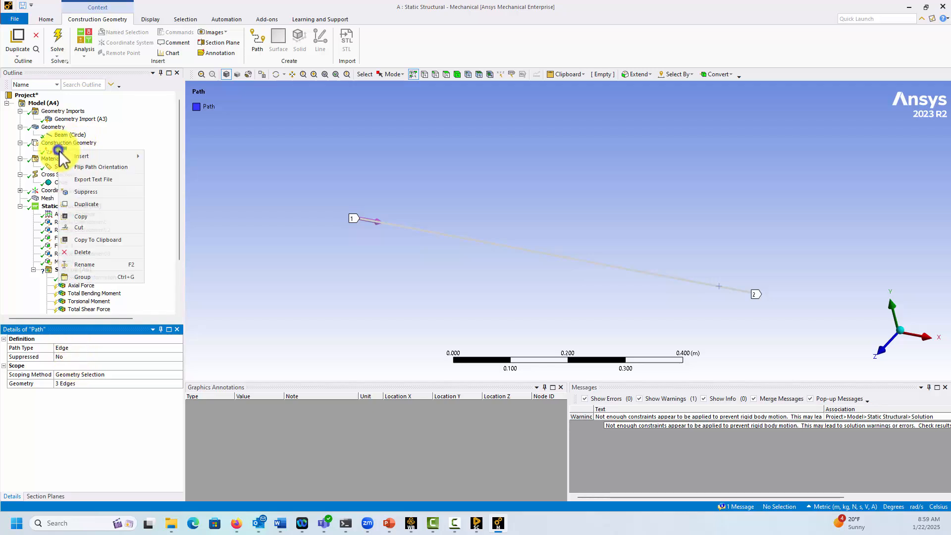
click(88, 264)
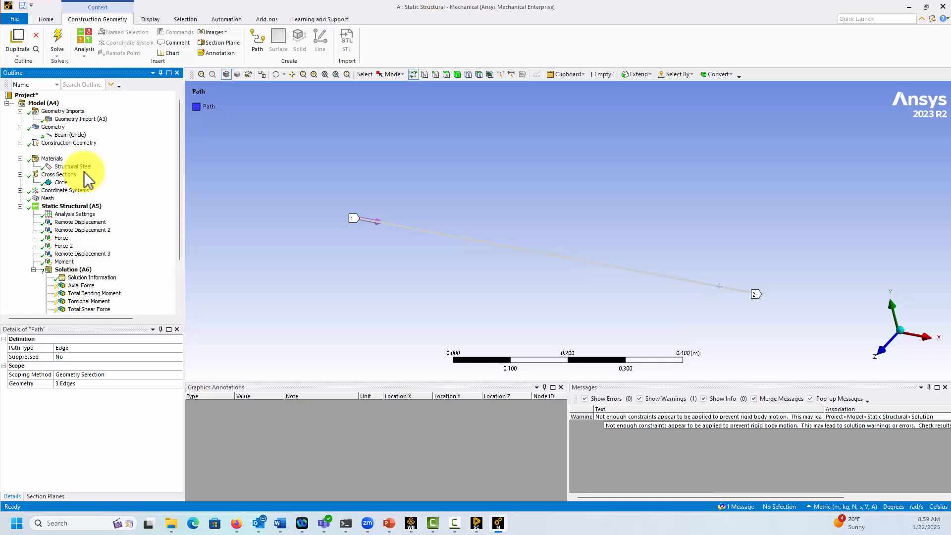
scroll(124, 223, down, 3)
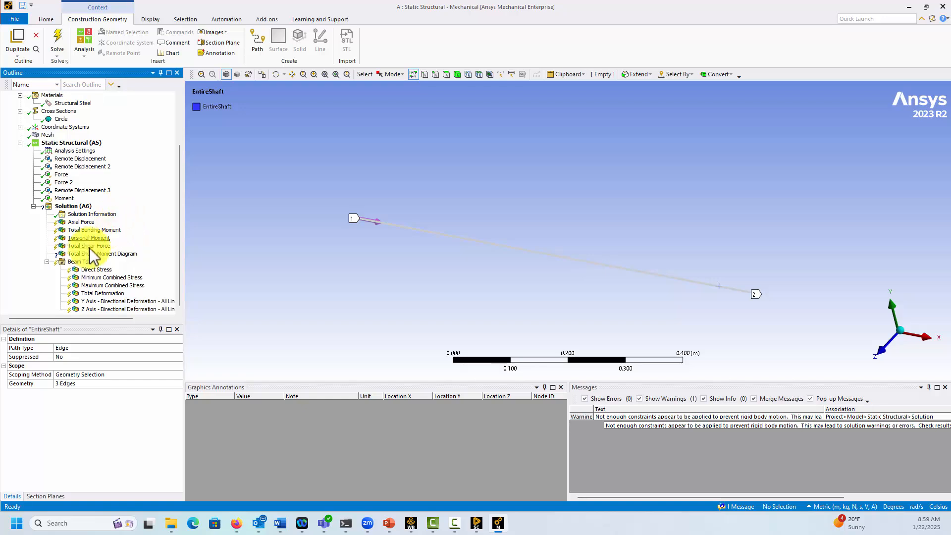
click(83, 254)
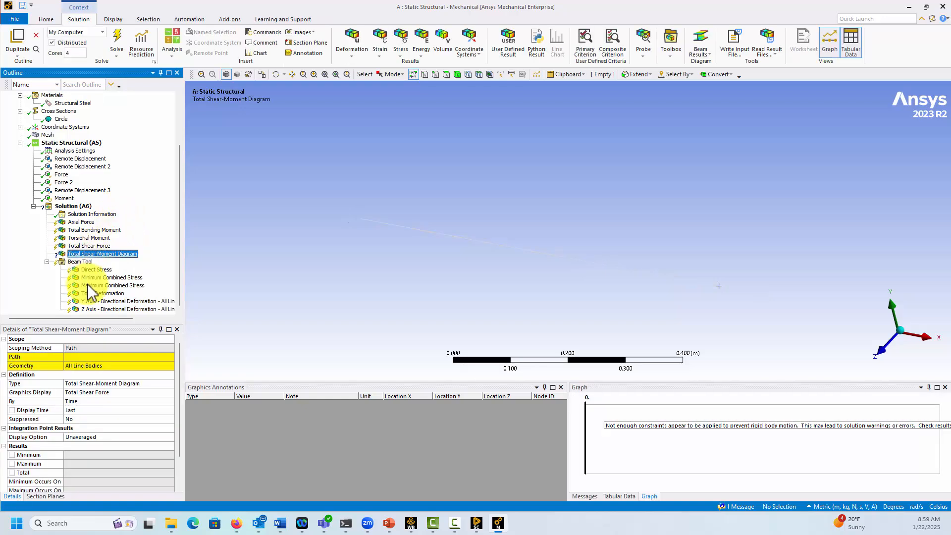
click(95, 358)
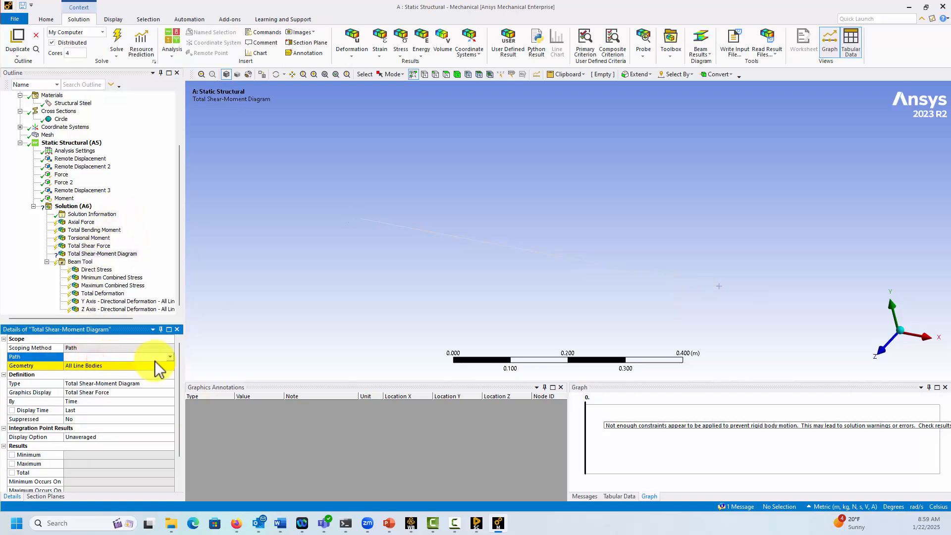
click(170, 358)
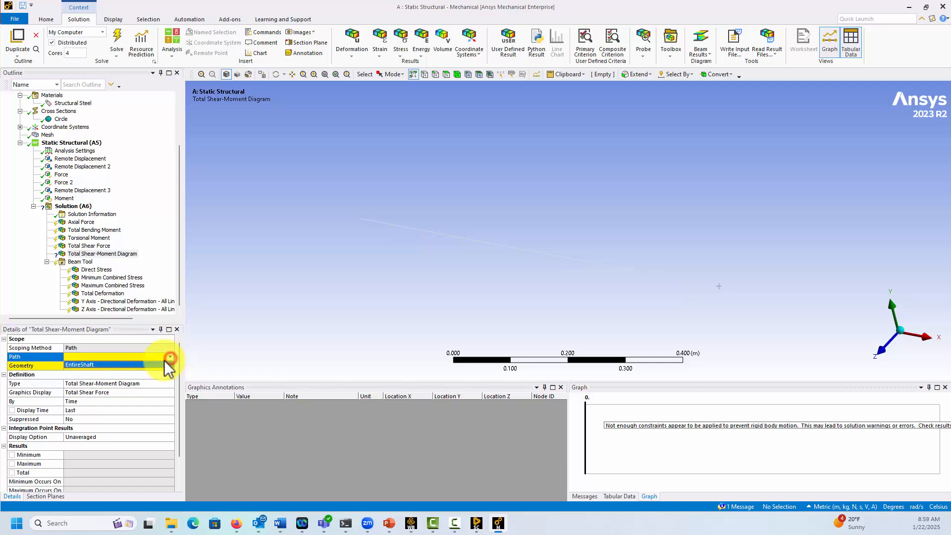
click(88, 364)
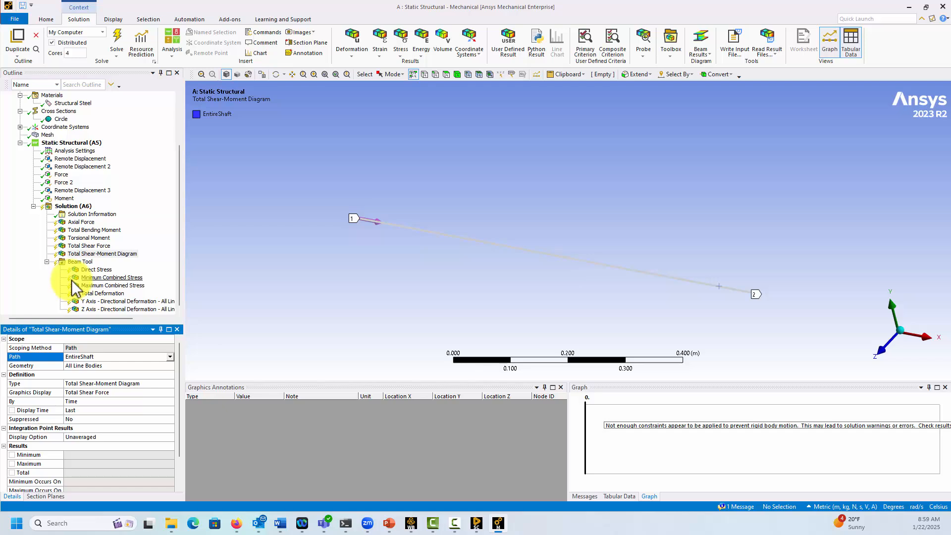
Step: Solve the analysis and display the Total Shear-Moment Diagram for the EntireShaft path
click(119, 39)
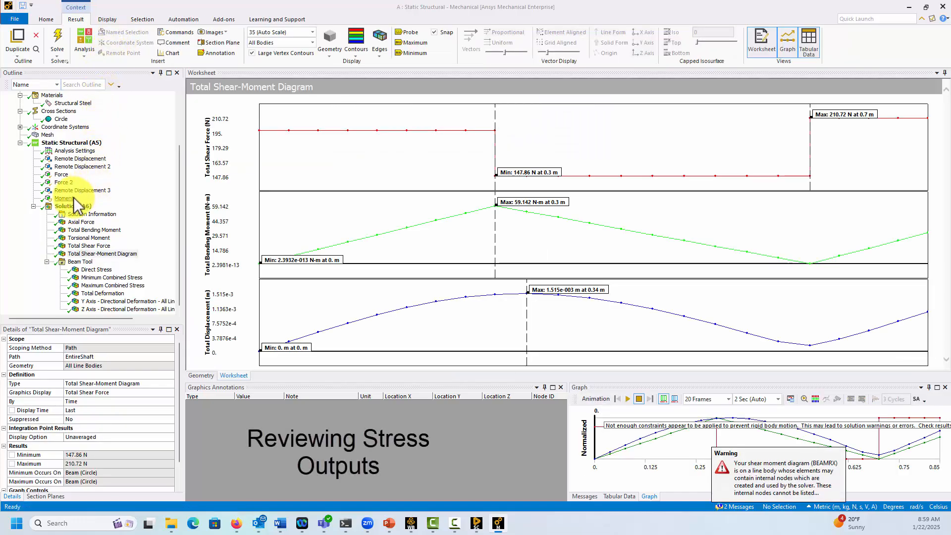
click(84, 254)
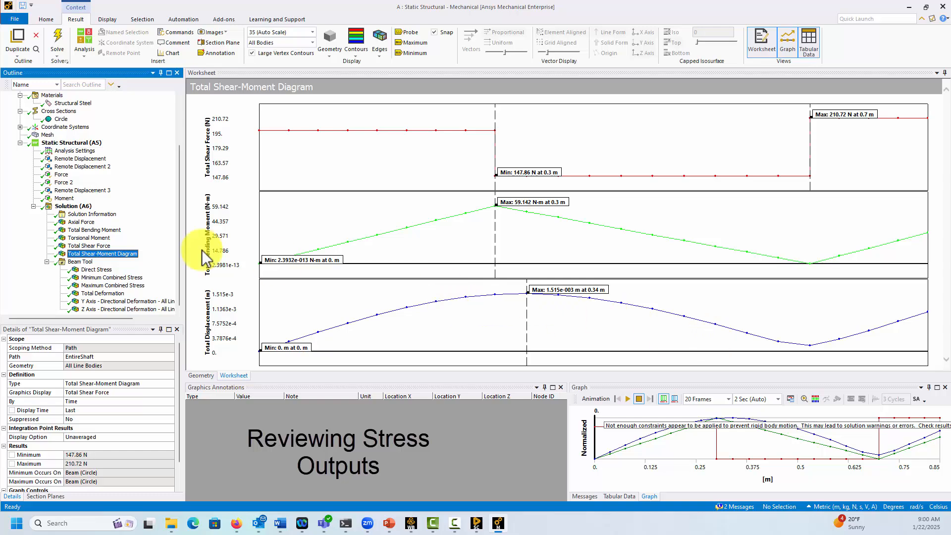
Step: Create two copies of the Total Shear-Moment Diagram without their results
right_click(106, 255)
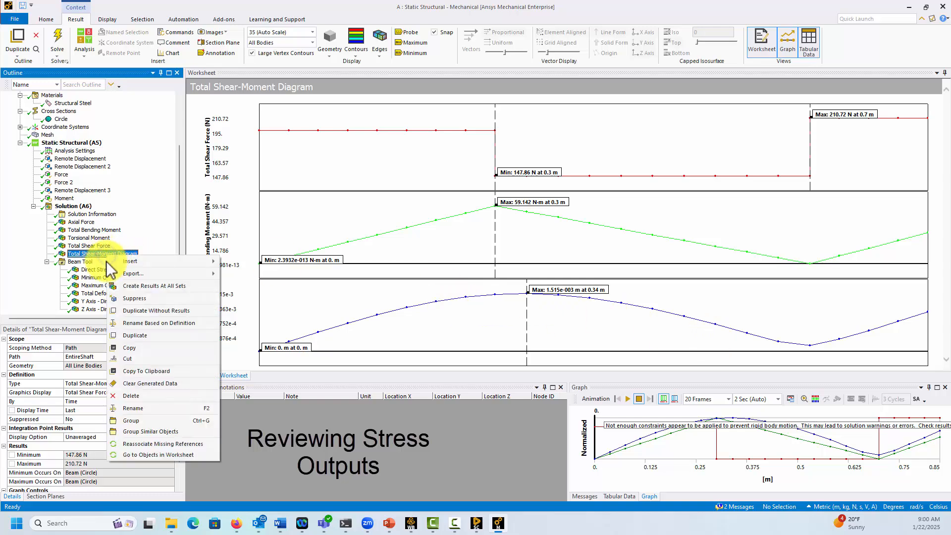
click(130, 311)
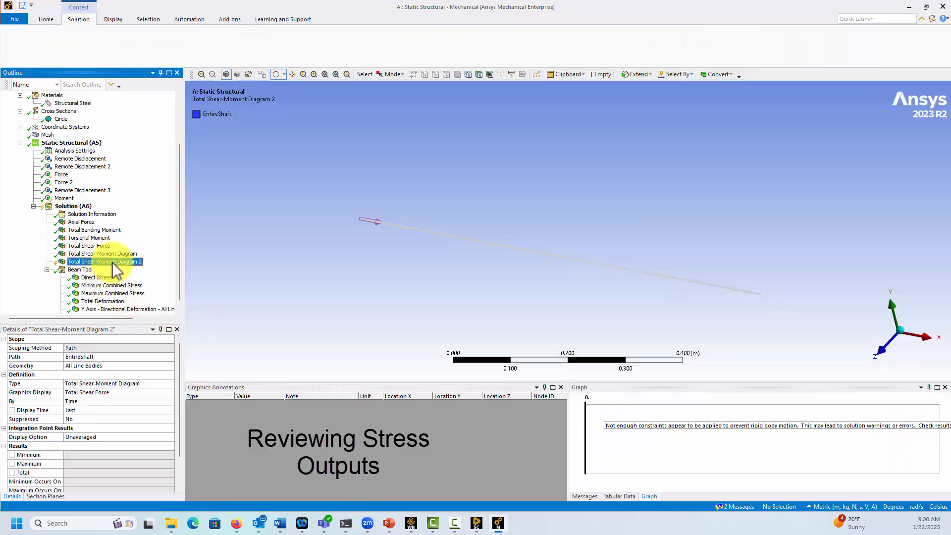
right_click(112, 262)
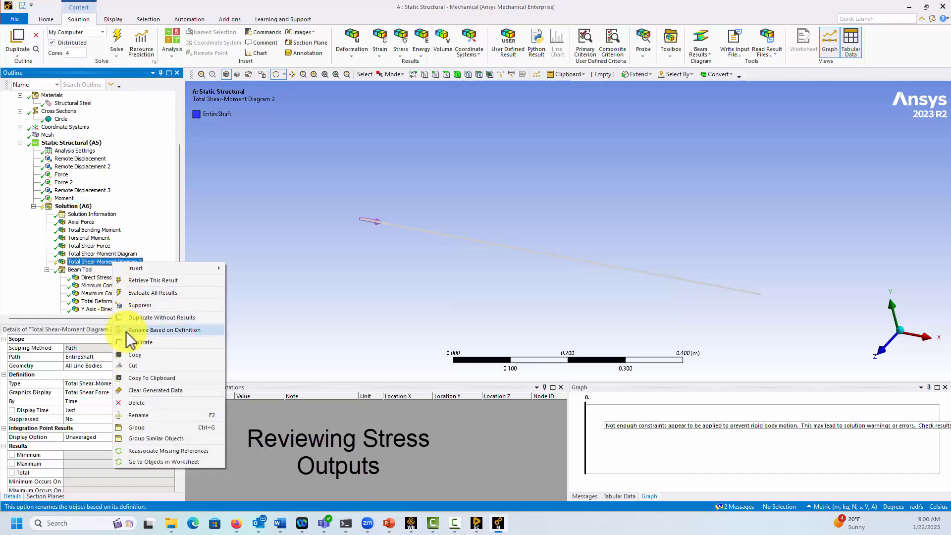
click(130, 320)
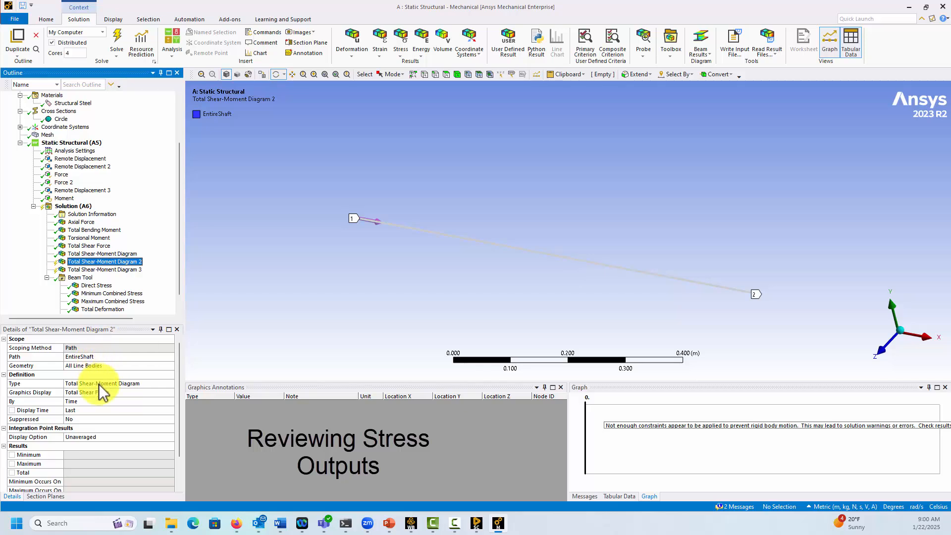
Step: Set the first copy's type to Directional Shear-Moment Diagram (VY-MZ-UY) and the second copy's to Directional Shear-Moment Diagram (VZ-MY-UZ)
click(127, 384)
click(171, 384)
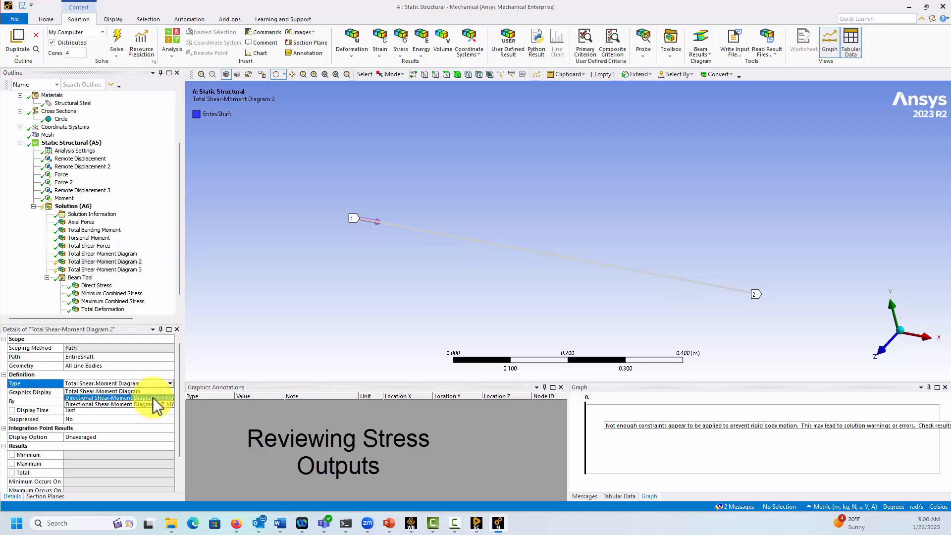
click(152, 398)
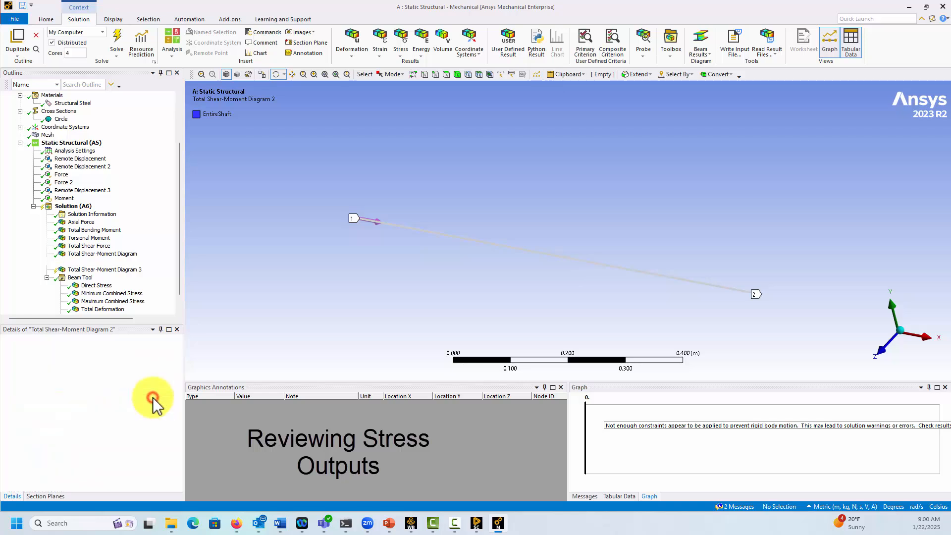
click(127, 269)
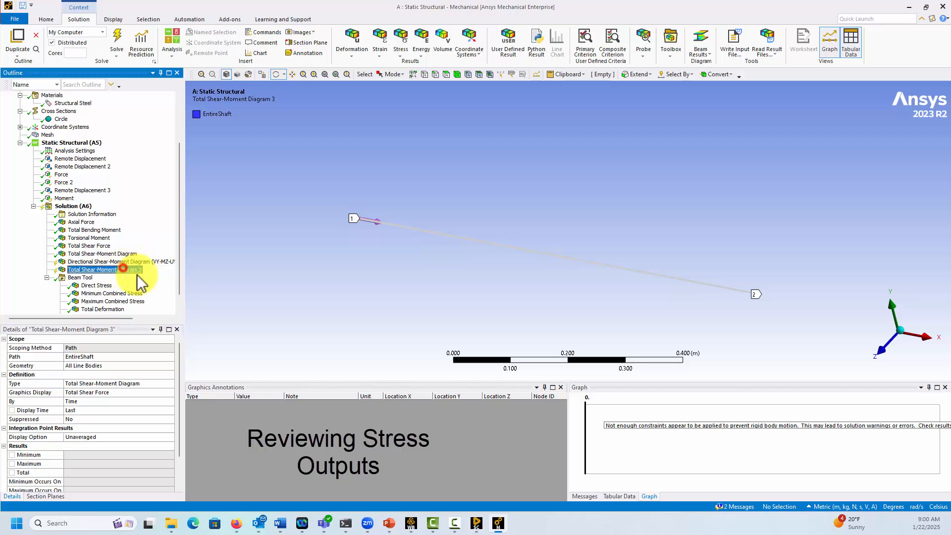
click(153, 384)
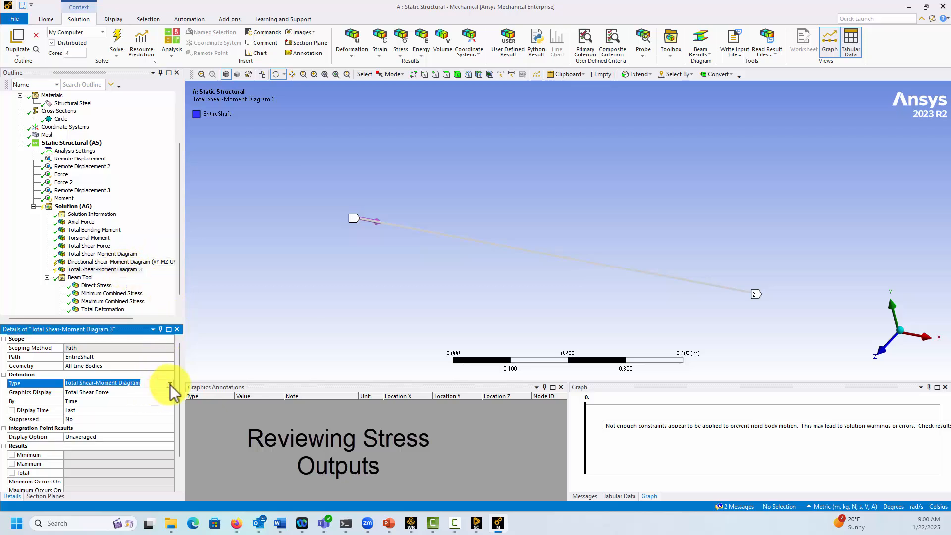
click(170, 384)
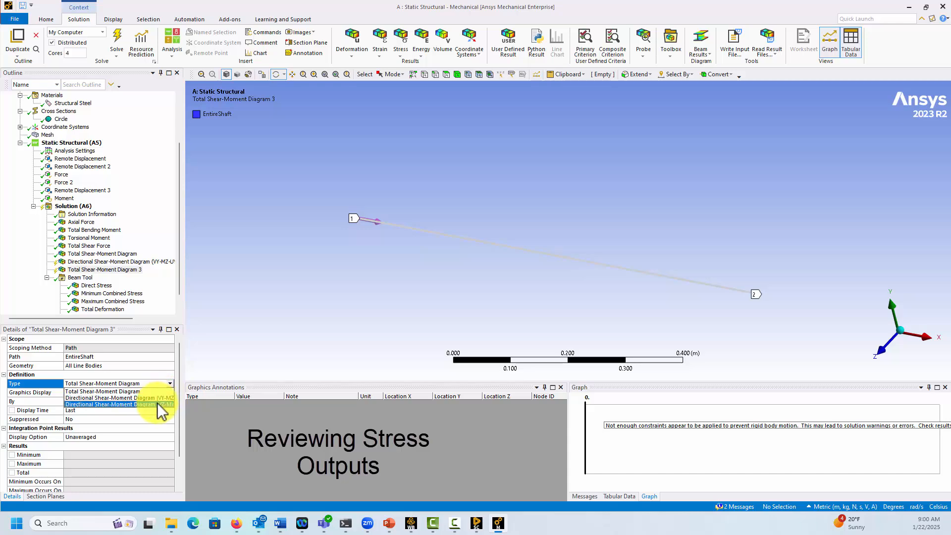
click(158, 404)
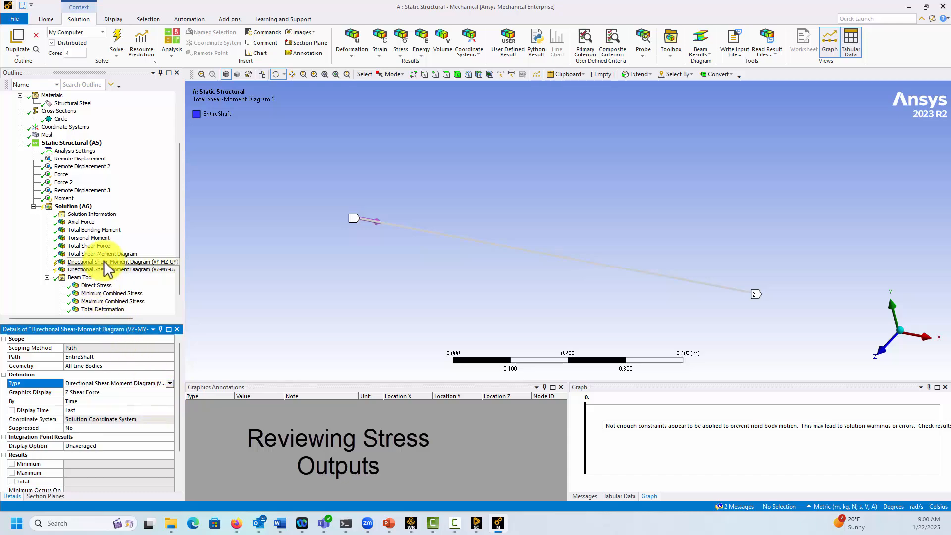
Step: Evaluate the solution's results for the two new directional shear-moment diagrams
click(110, 254)
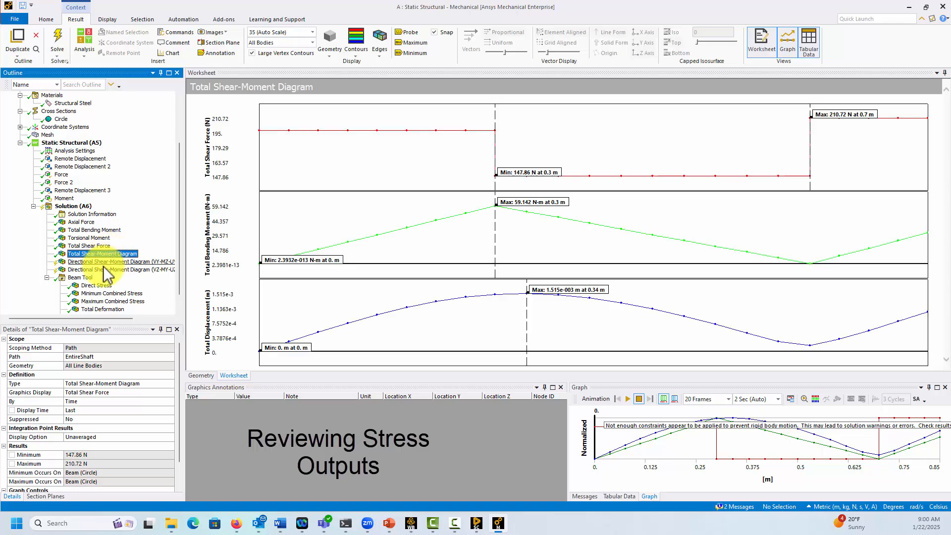
click(111, 262)
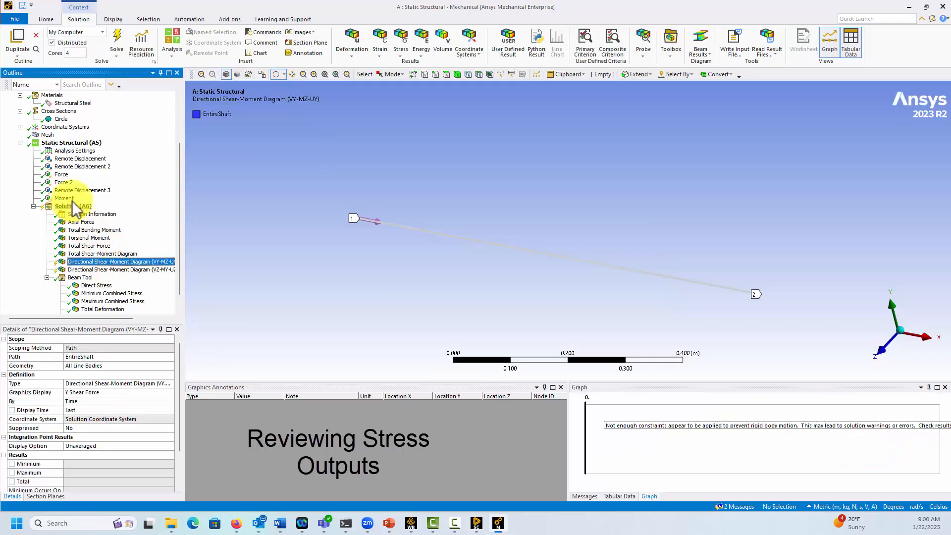
click(62, 206)
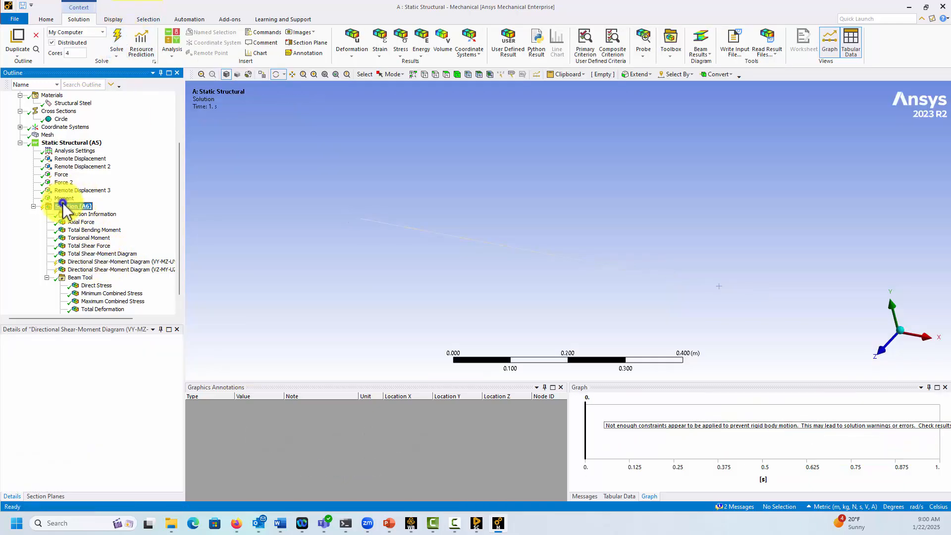
right_click(65, 207)
click(83, 227)
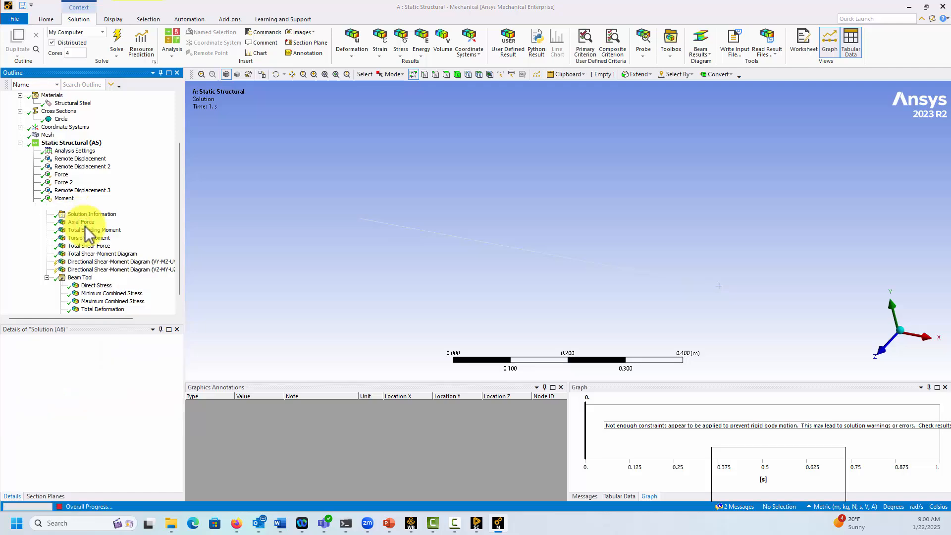
Step: Examine the VY-MZ-UY and VZ-MY-UZ directional shear-moment diagrams, including the details of the VZ-MY-UZ result
click(101, 262)
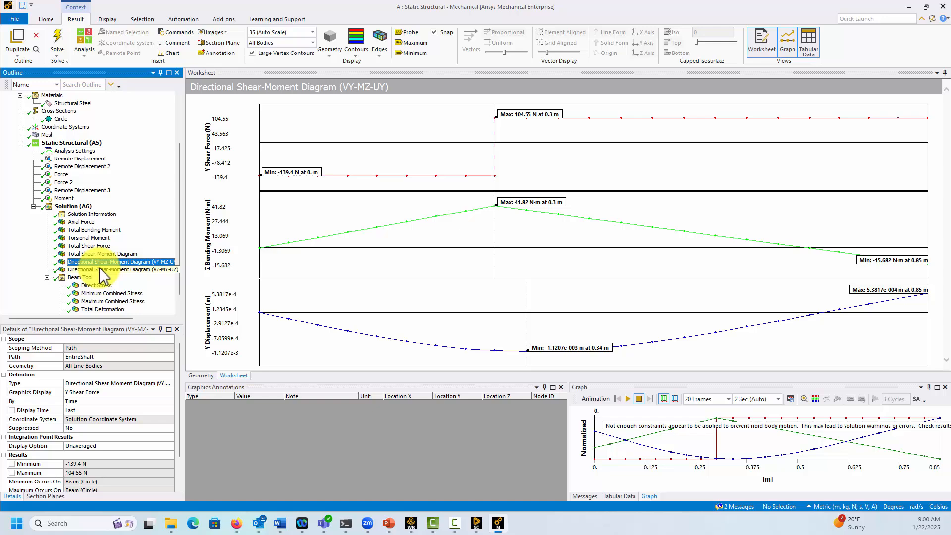
click(99, 269)
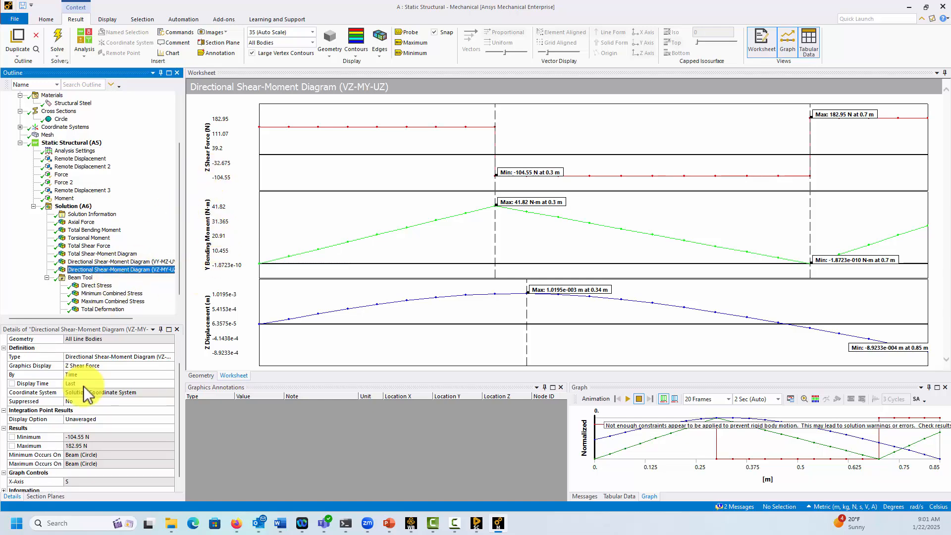
scroll(84, 394, down, 2)
scroll(89, 399, up, 2)
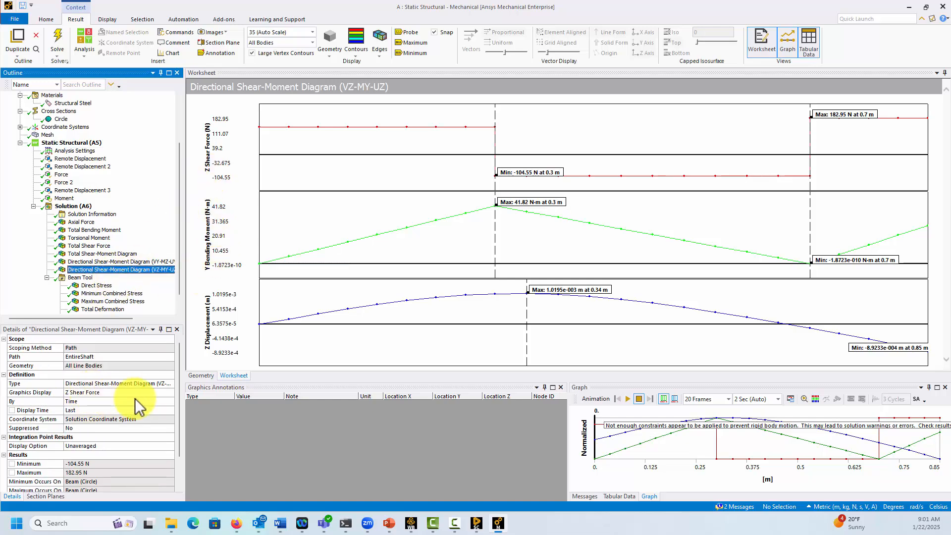
scroll(125, 432, down, 2)
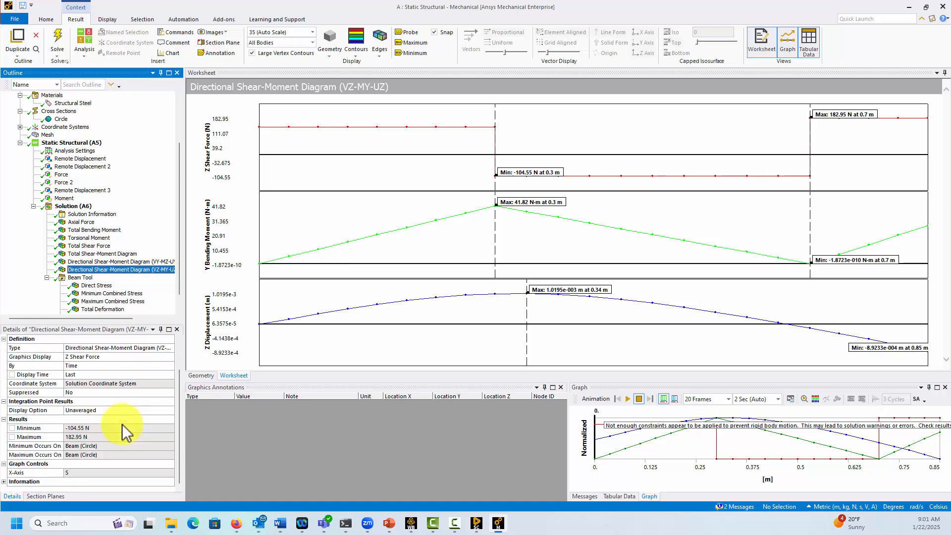
click(4, 481)
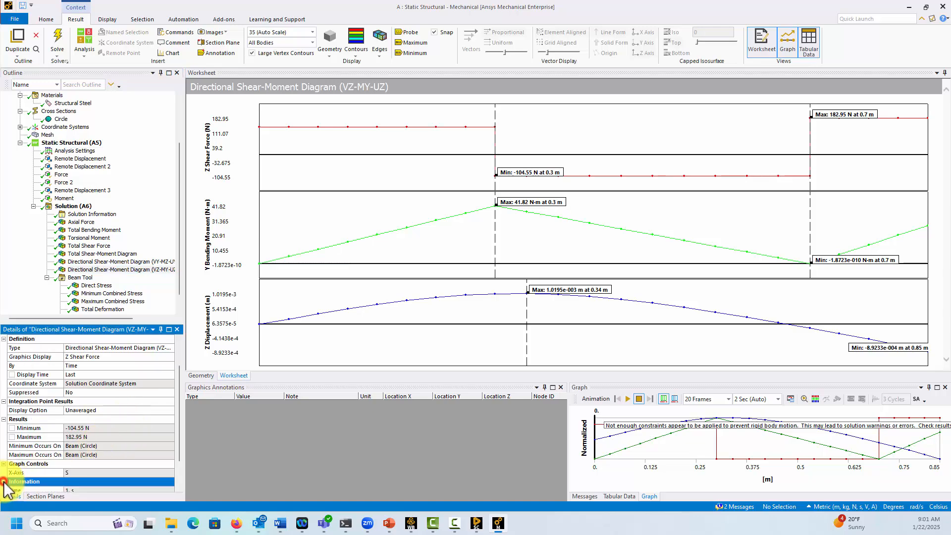
scroll(74, 454, down, 2)
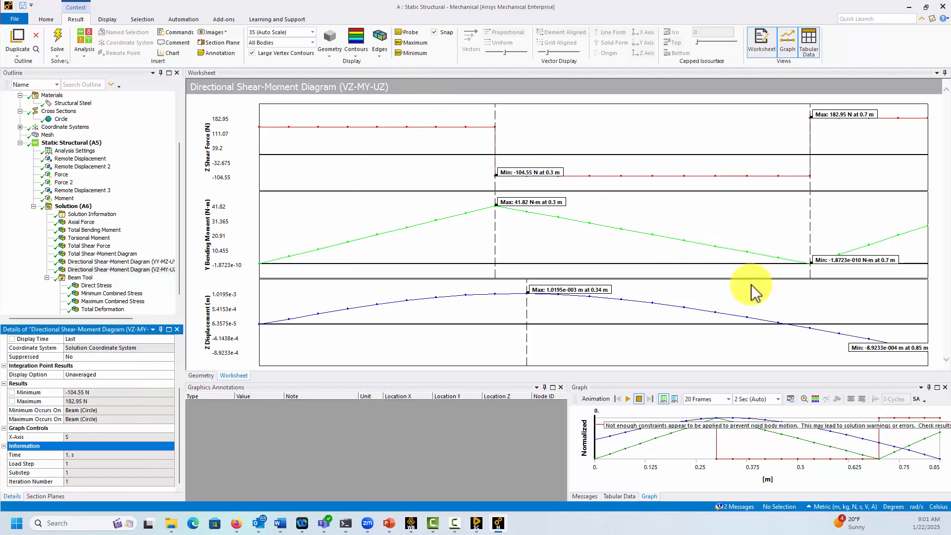
click(114, 261)
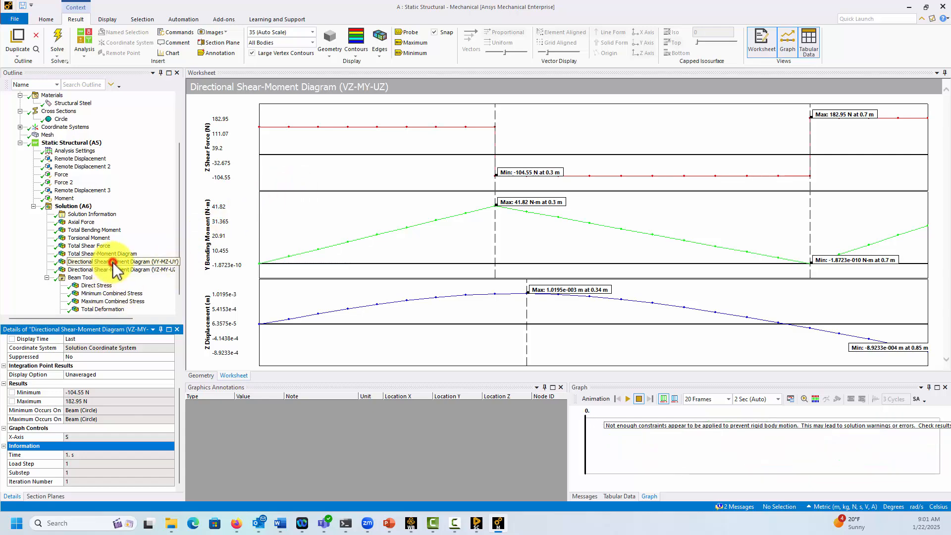
click(117, 254)
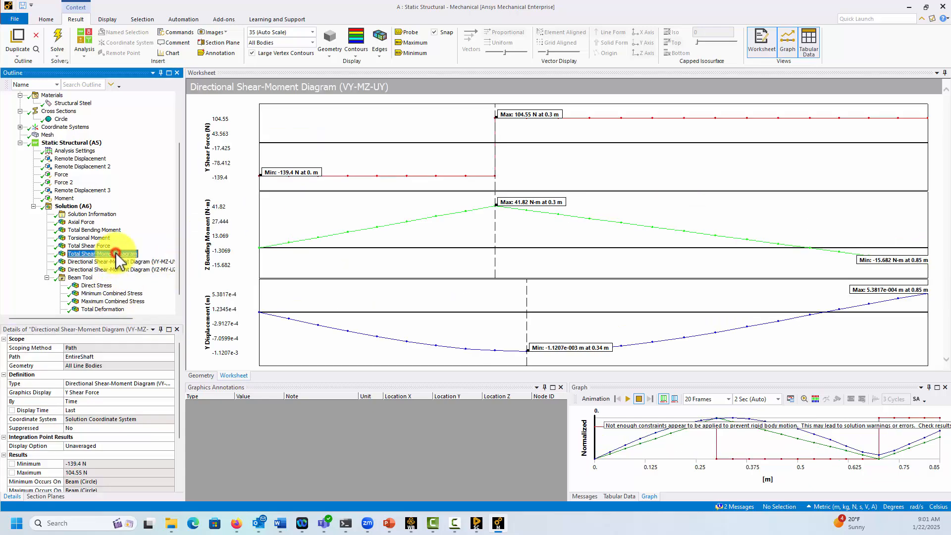
Step: Examine the Total Shear Force contours along the shaft and compare them with the VY-MZ-UY directional diagram
click(90, 247)
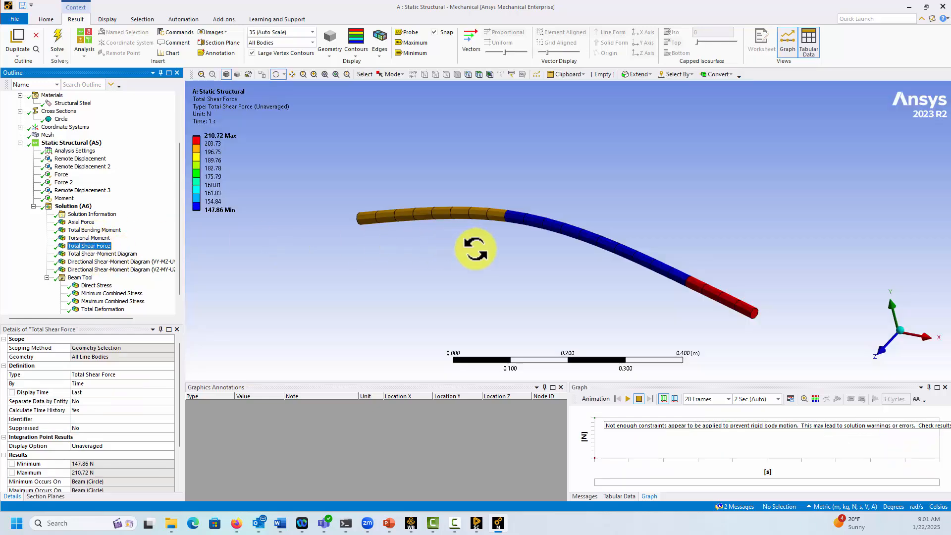
drag(471, 248, 560, 288)
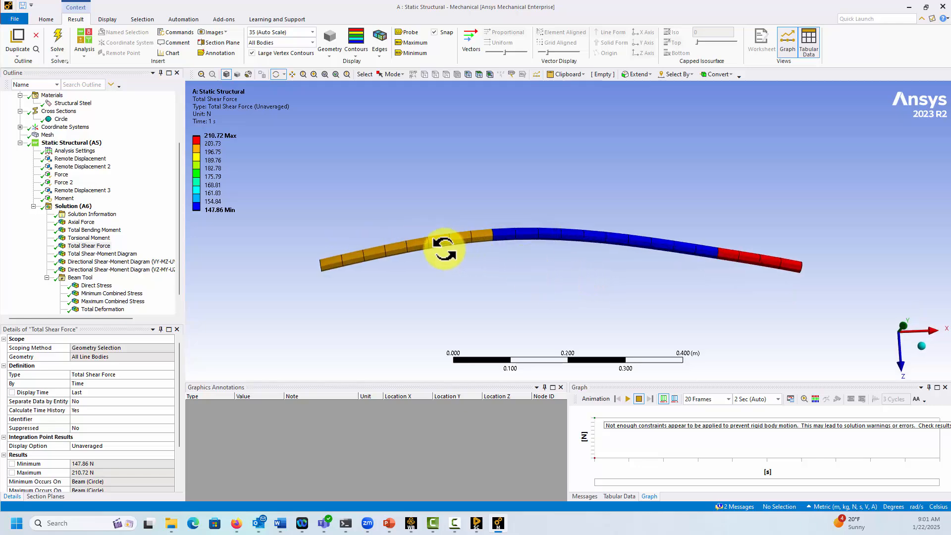
click(138, 261)
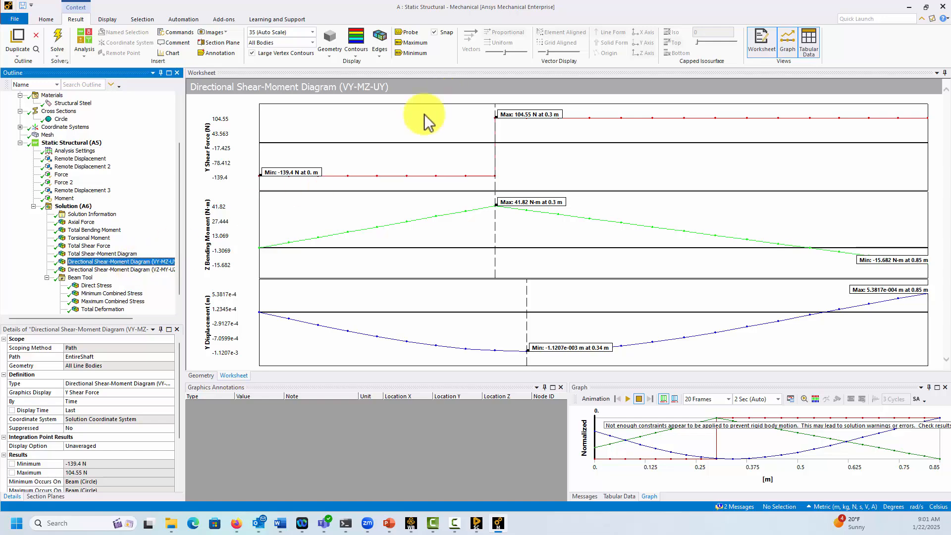
click(92, 246)
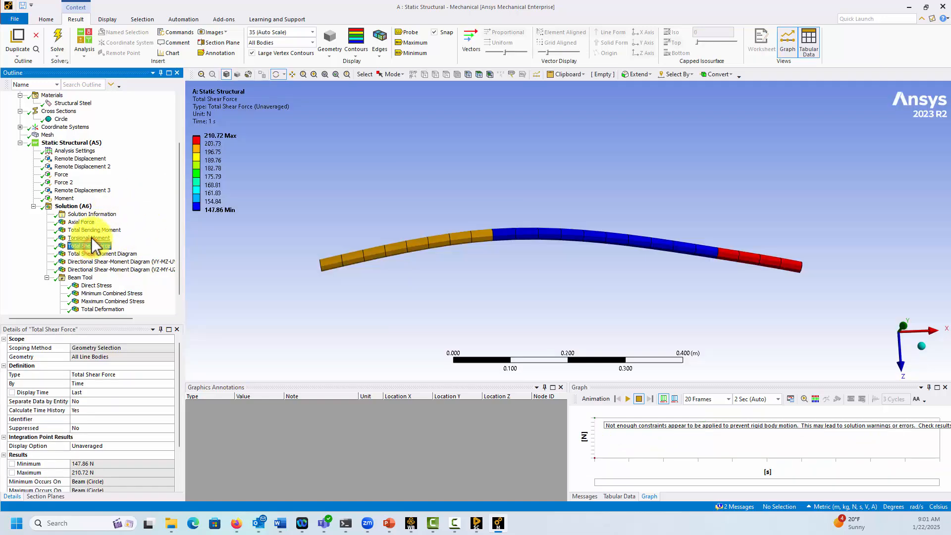
Step: Review the Torsional Moment and Total Bending Moment contours, and check the type options available for the bending moment
click(92, 238)
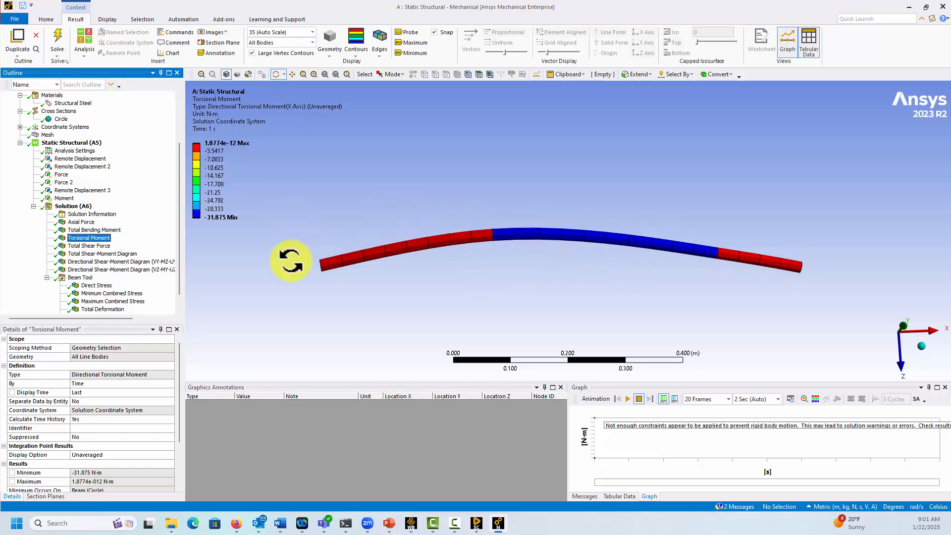
click(112, 231)
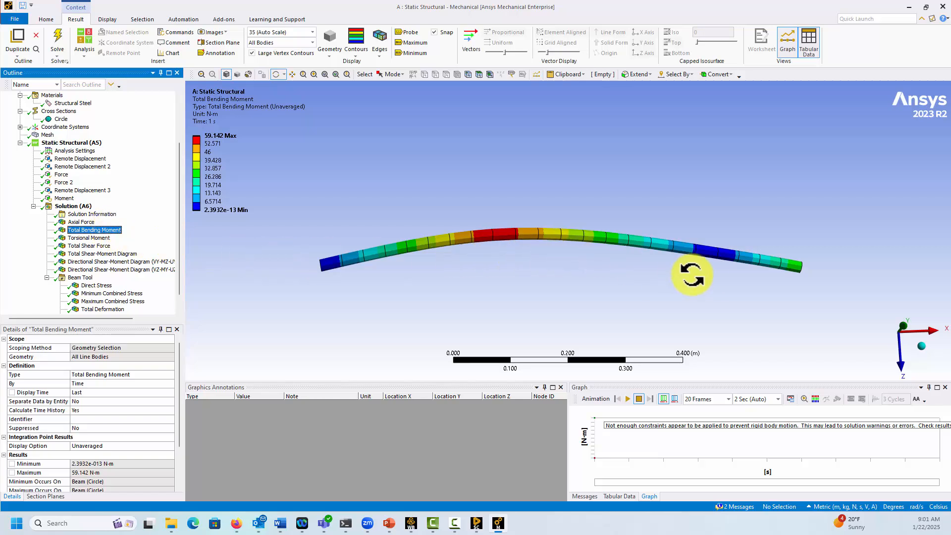
click(145, 371)
click(169, 374)
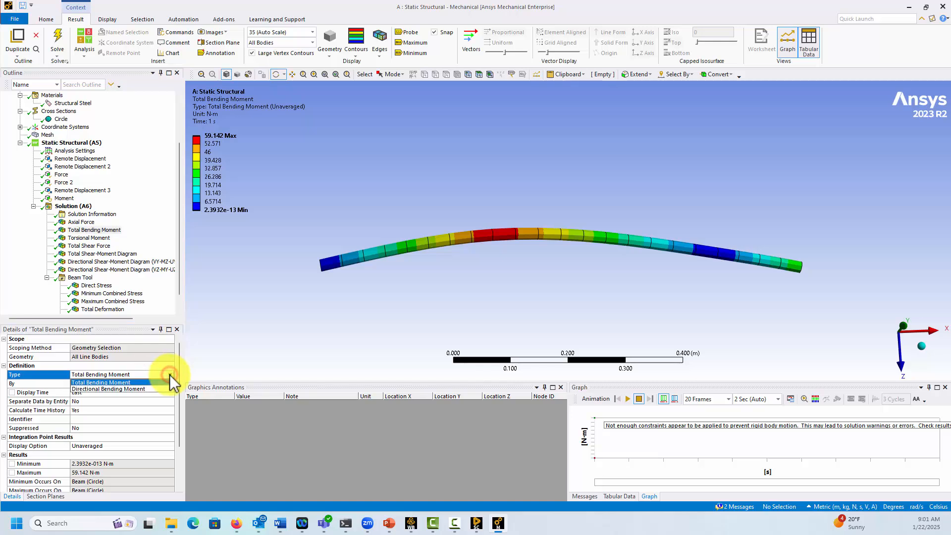
click(110, 410)
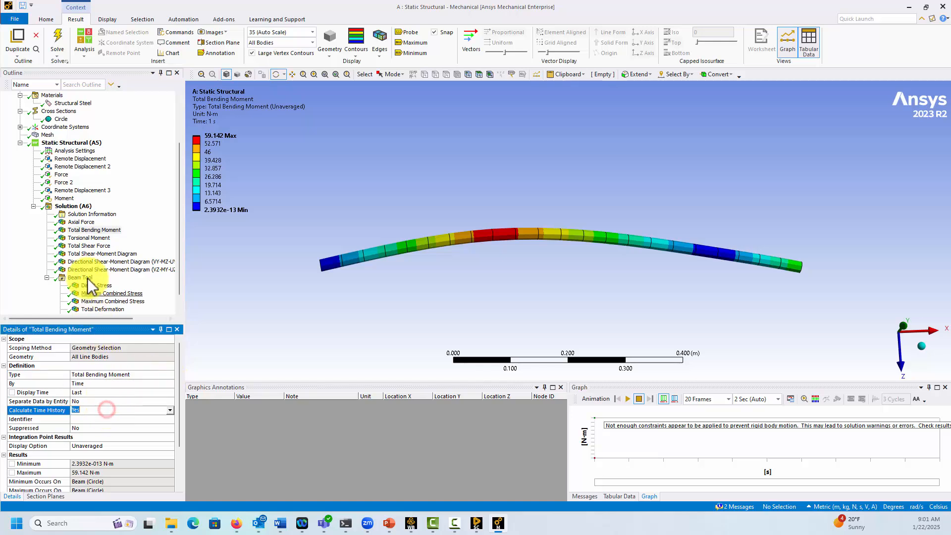
Step: Review the Axial Force result and the Beam Tool's Direct Stress contours
click(81, 222)
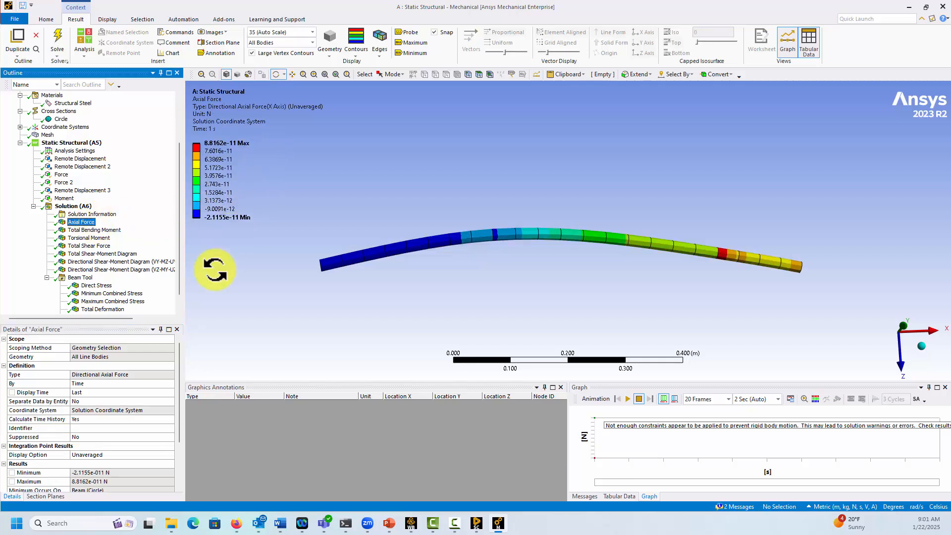
scroll(130, 287, down, 1)
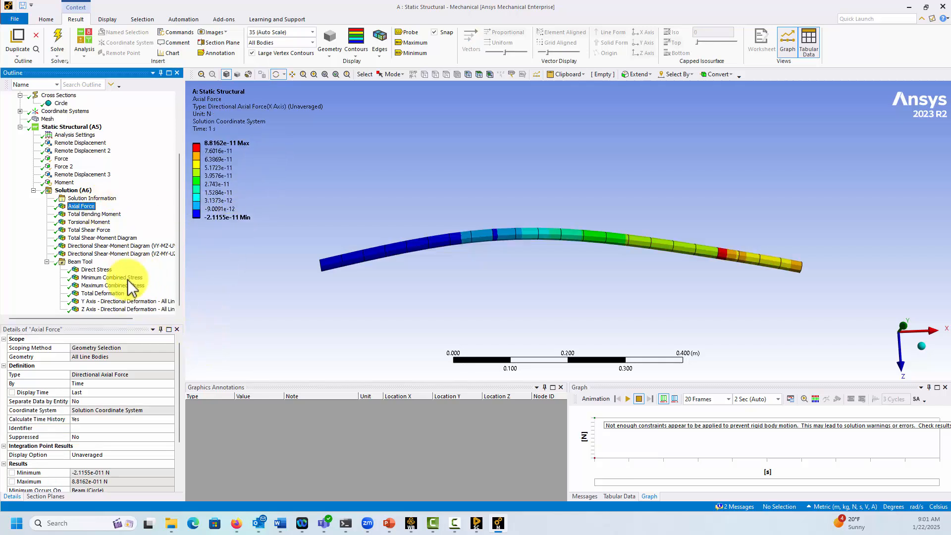
click(79, 270)
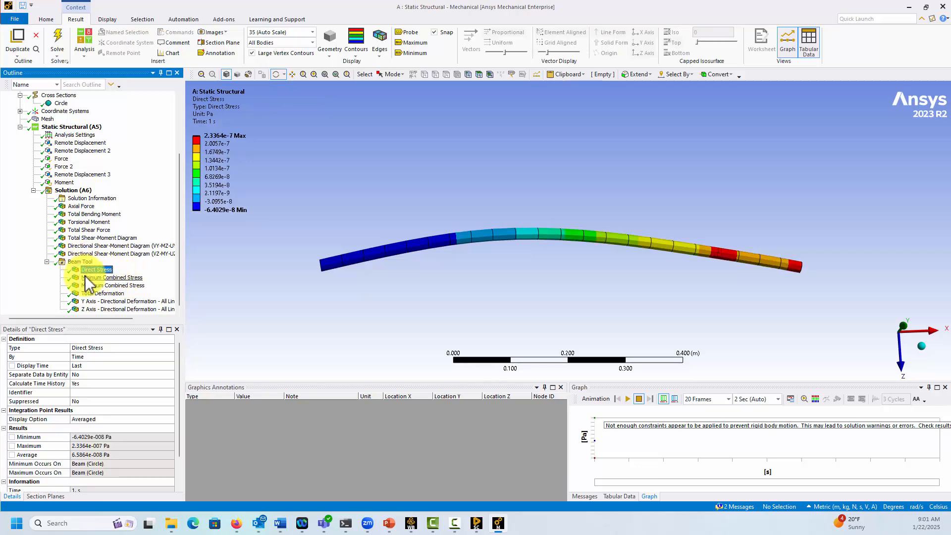
Step: Review the Beam Tool's Minimum and Maximum Combined Stress, Total Deformation, and Y-axis and Z-axis directional deformation contours
click(85, 276)
click(91, 286)
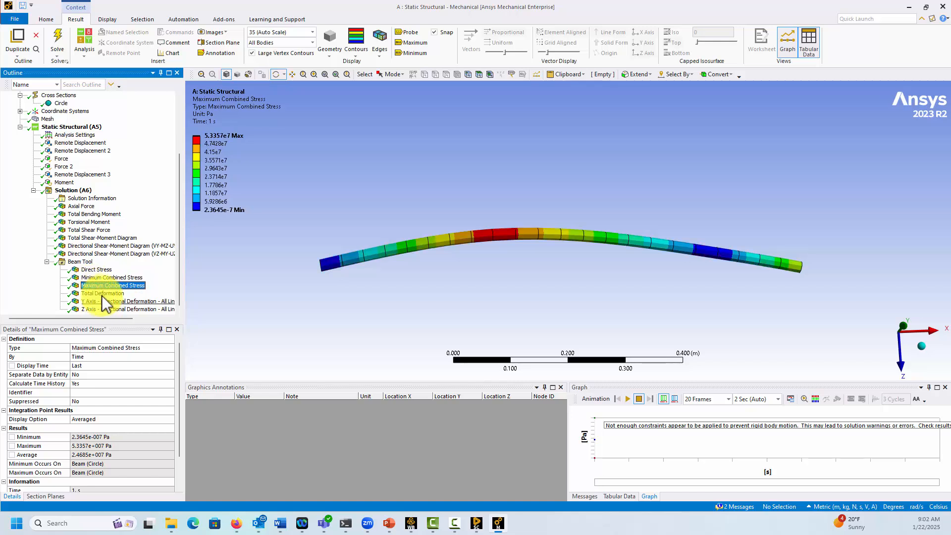
click(97, 294)
click(104, 302)
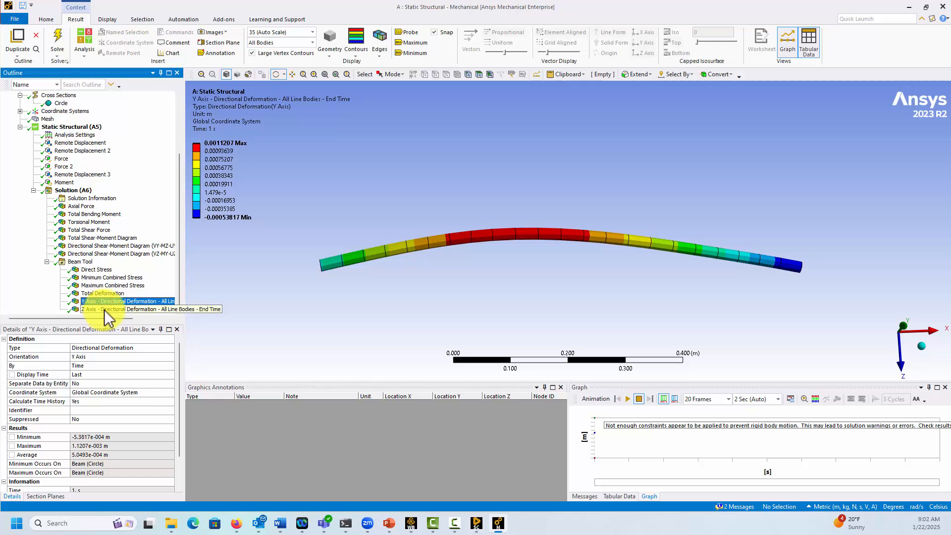
click(104, 309)
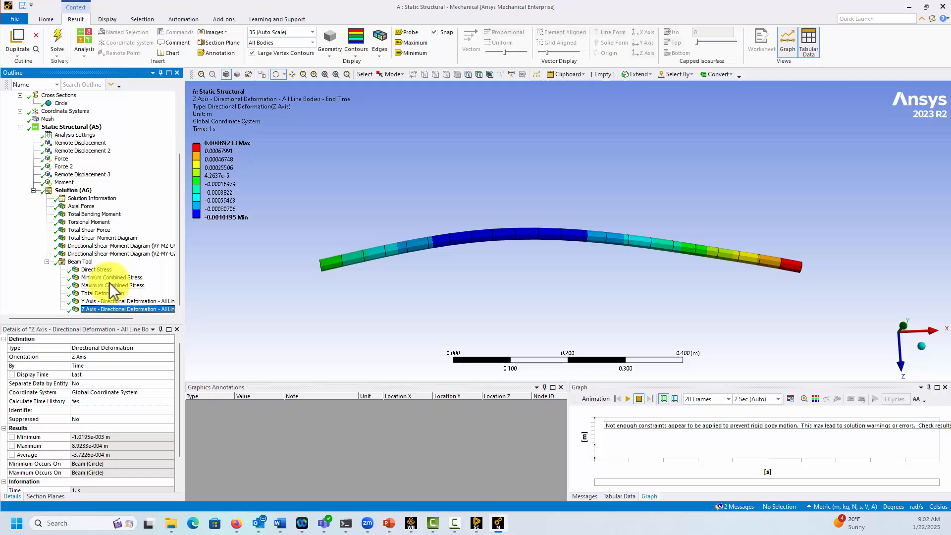
Step: Set the radius R of the Circle cross section to 1.2e-002 m
scroll(74, 233, up, 4)
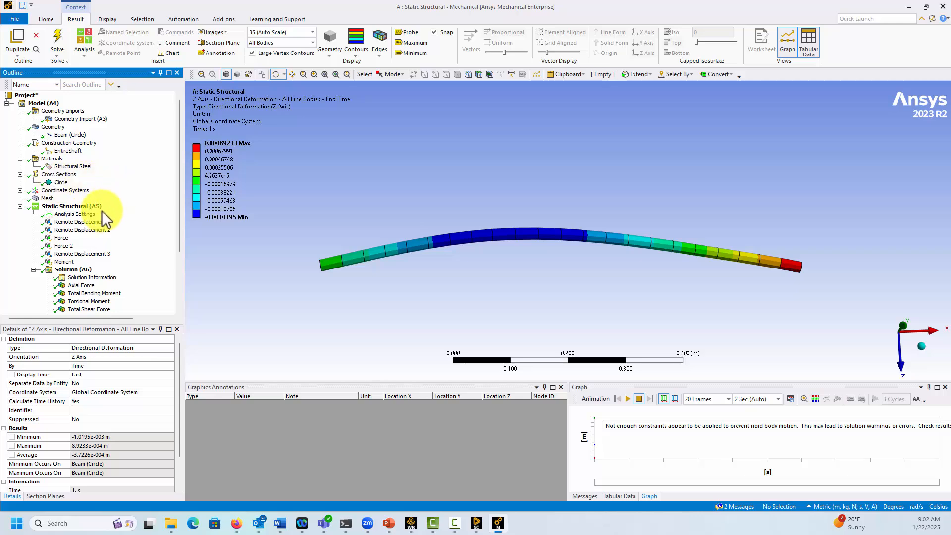
scroll(105, 224, down, 4)
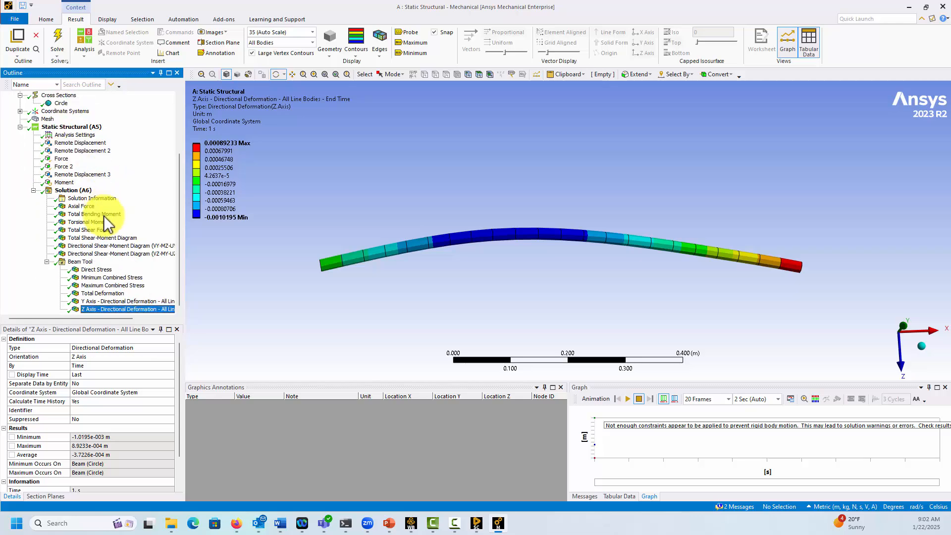
scroll(105, 221, up, 4)
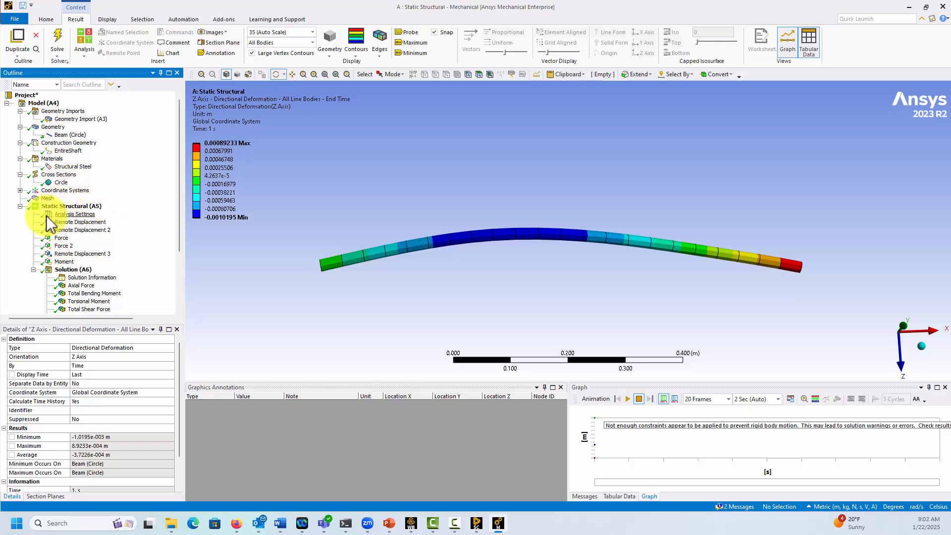
click(59, 183)
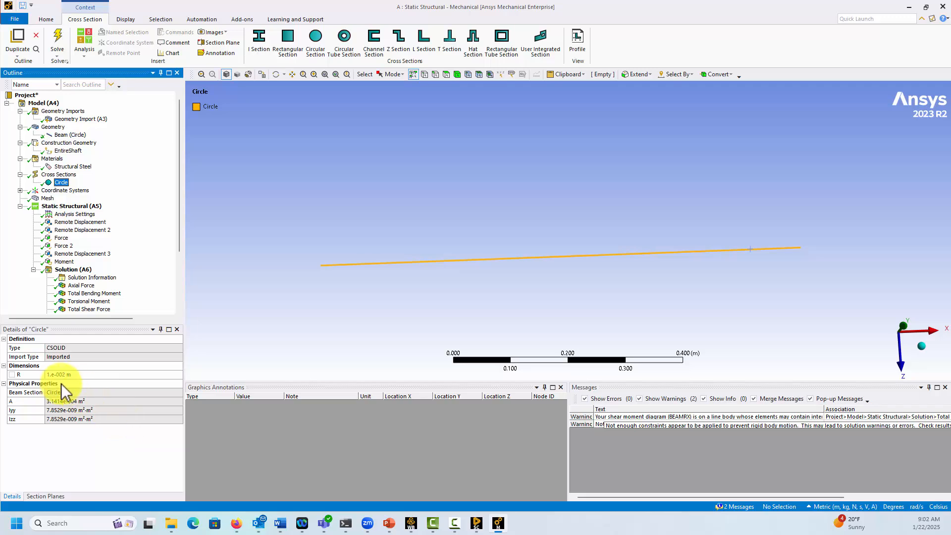
click(79, 375)
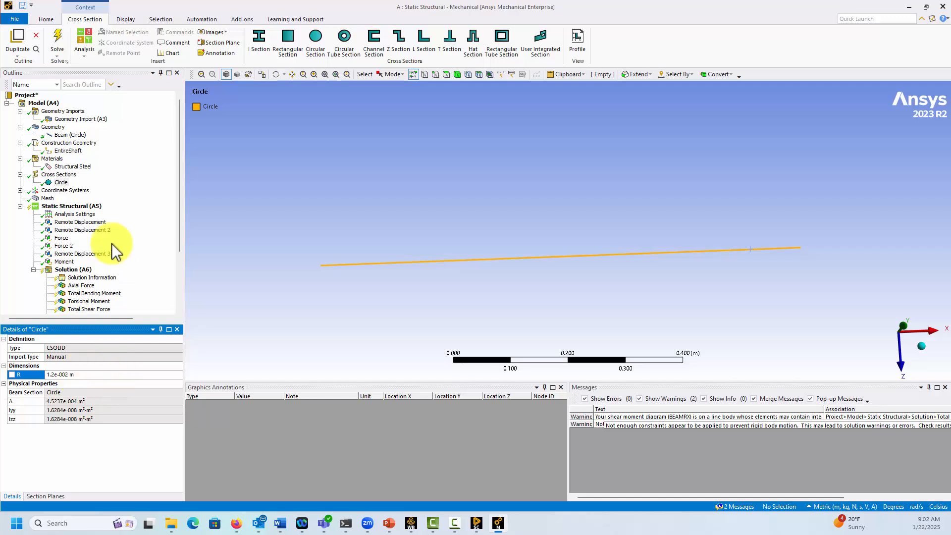
Step: Re-solve the analysis with the enlarged cross section and display the Maximum Combined Stress result
click(55, 38)
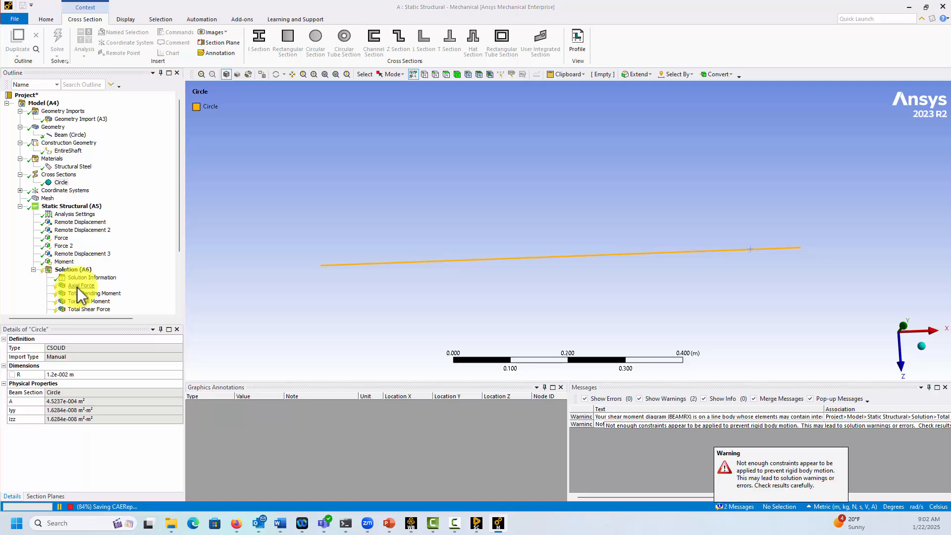
scroll(79, 292, down, 3)
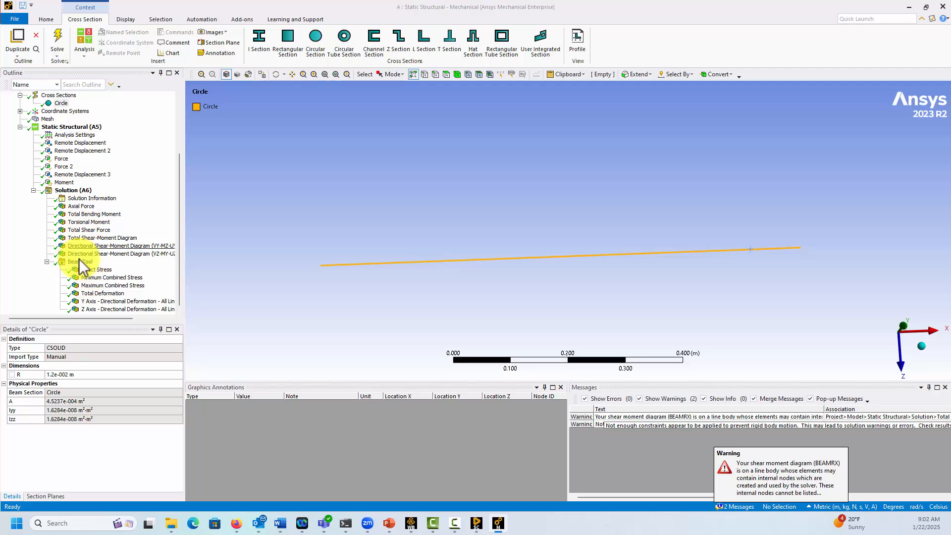
click(107, 286)
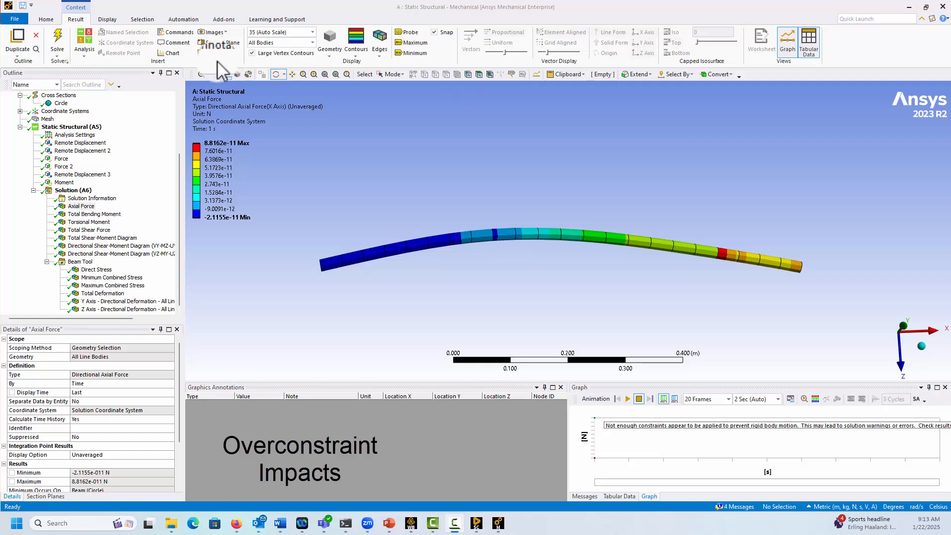
Step: Duplicate the Static Structural analysis, check the copied system in the Workbench project schematic, and return to Mechanical
click(71, 127)
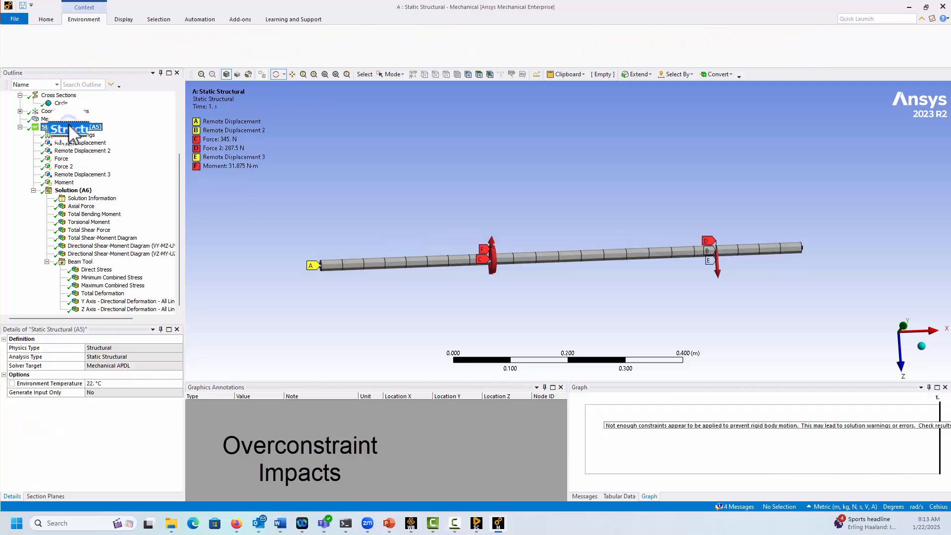
right_click(71, 127)
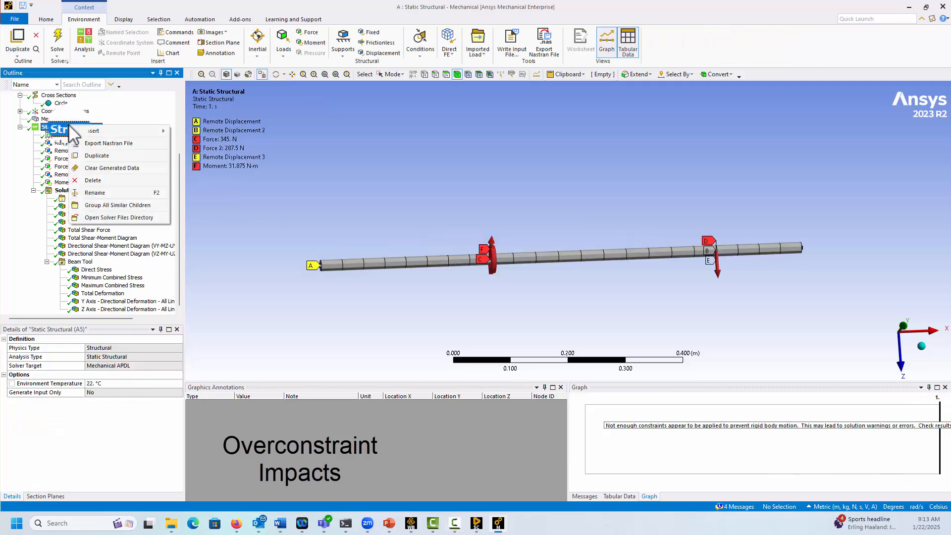
click(88, 156)
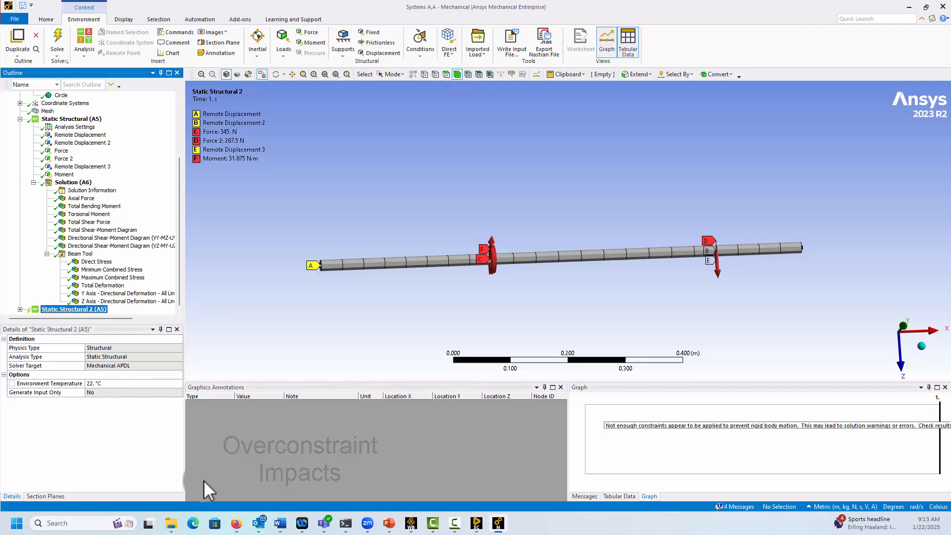
click(411, 524)
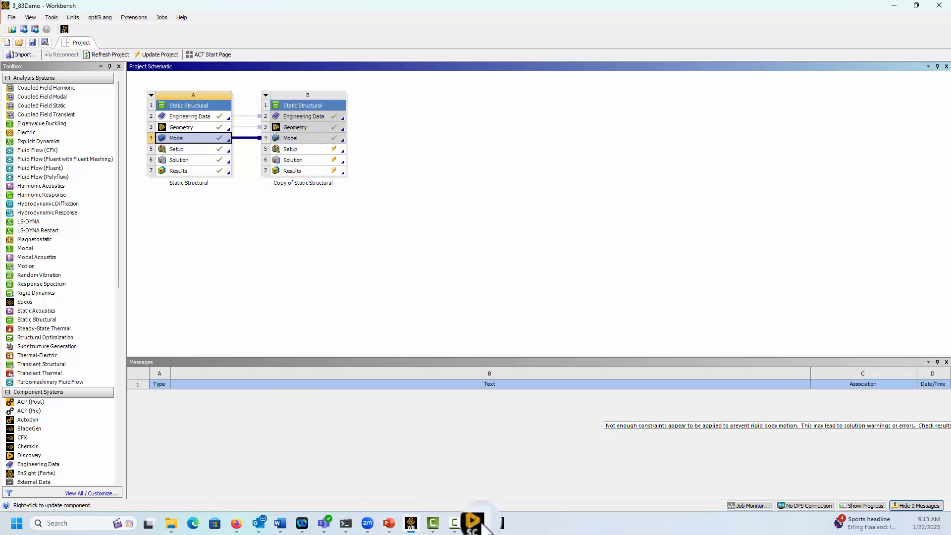
mouse_move(411, 528)
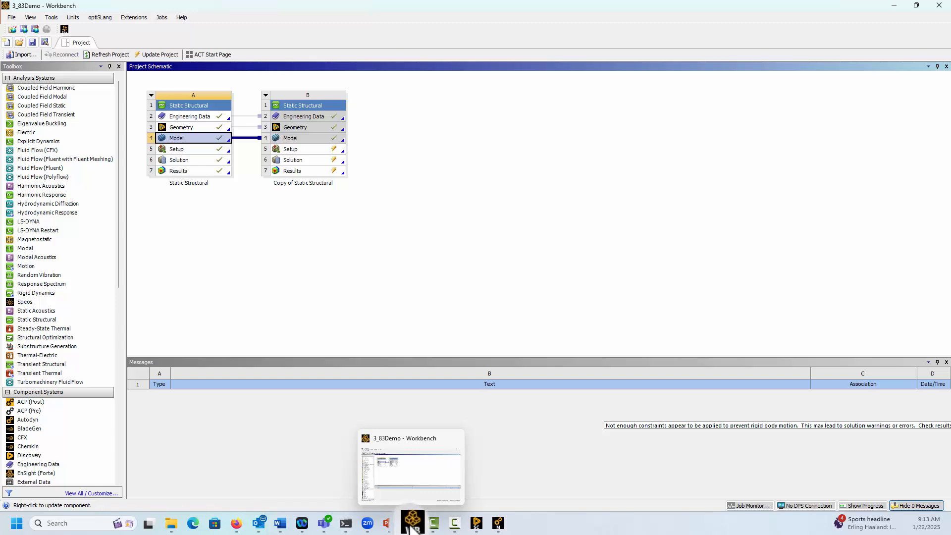
click(498, 524)
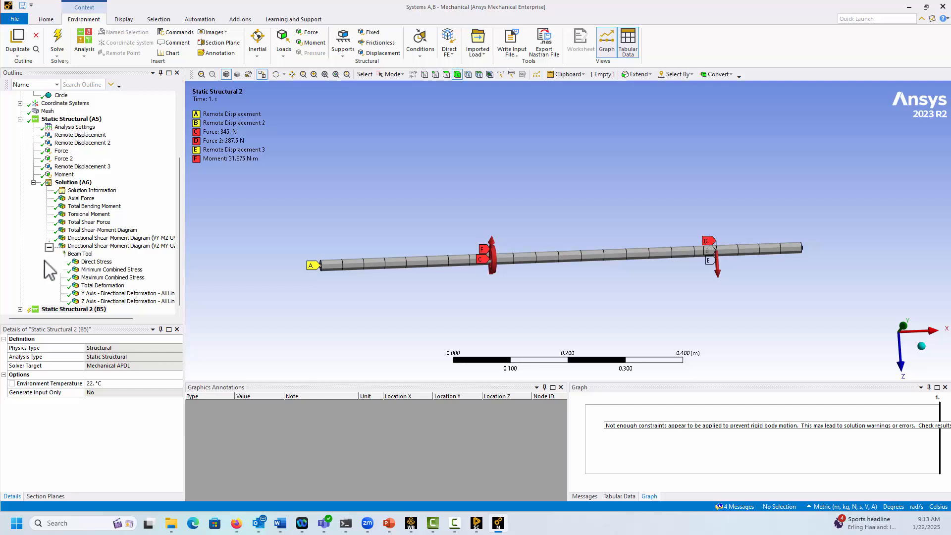
Step: Rename the duplicated analysis Static Structural 2 as "Over Constrained in X"
right_click(60, 308)
click(85, 387)
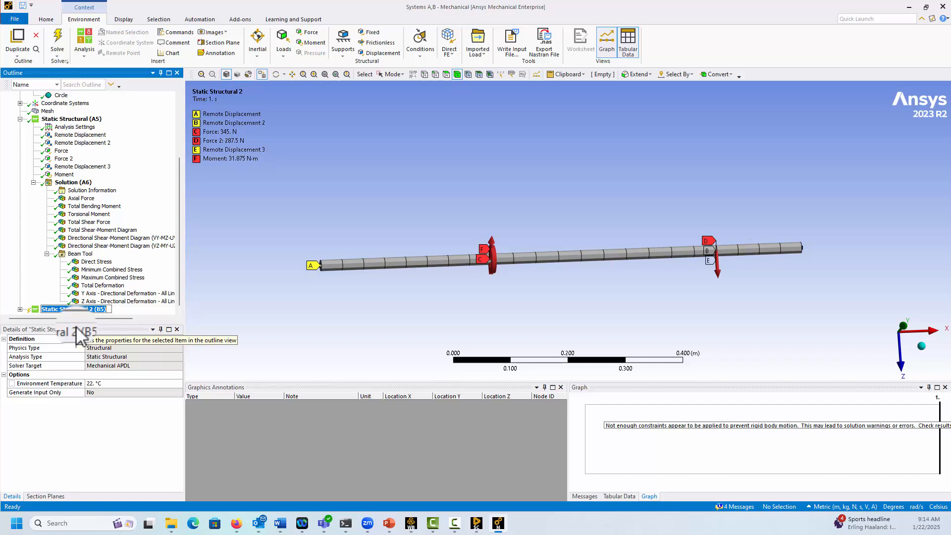
text(Over Constrained in X)
key(Return)
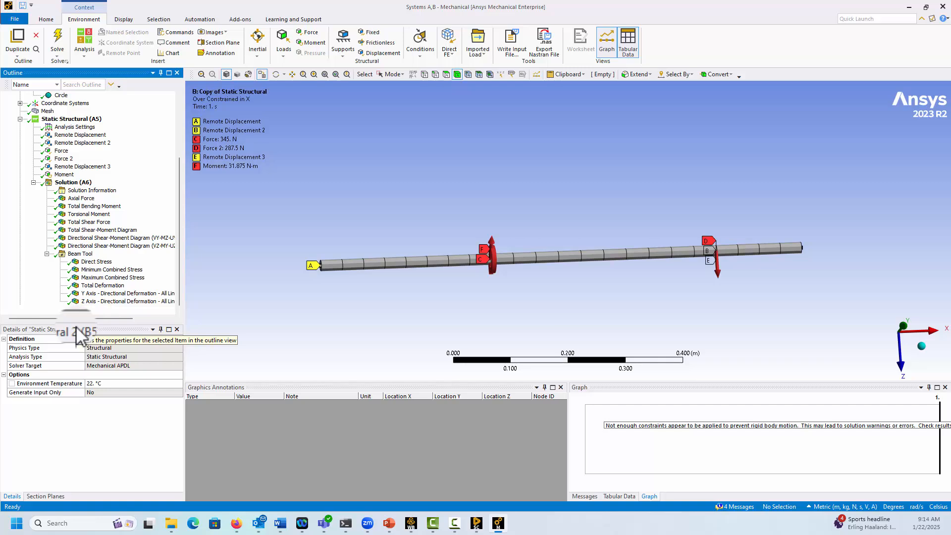
Step: Rename the original Static Structural analysis as "Simply Supported"
right_click(62, 120)
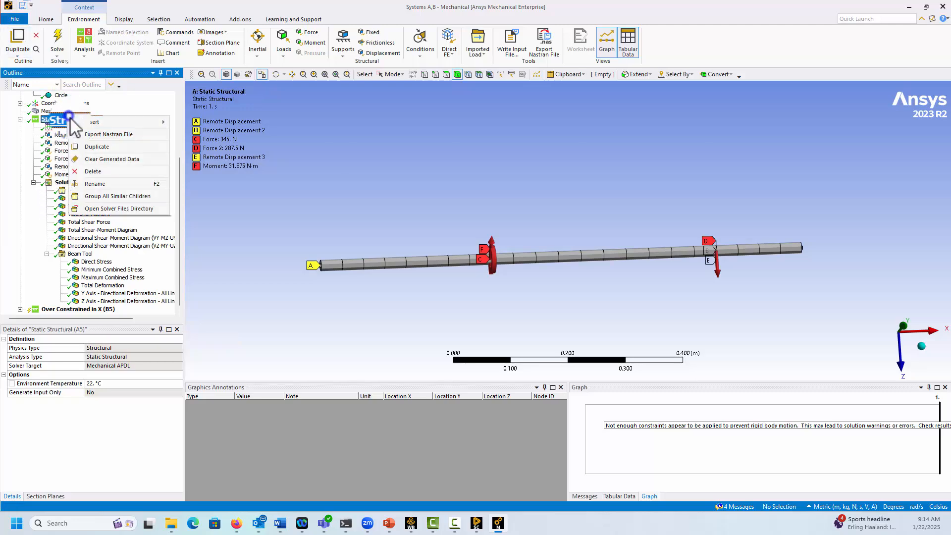
click(94, 183)
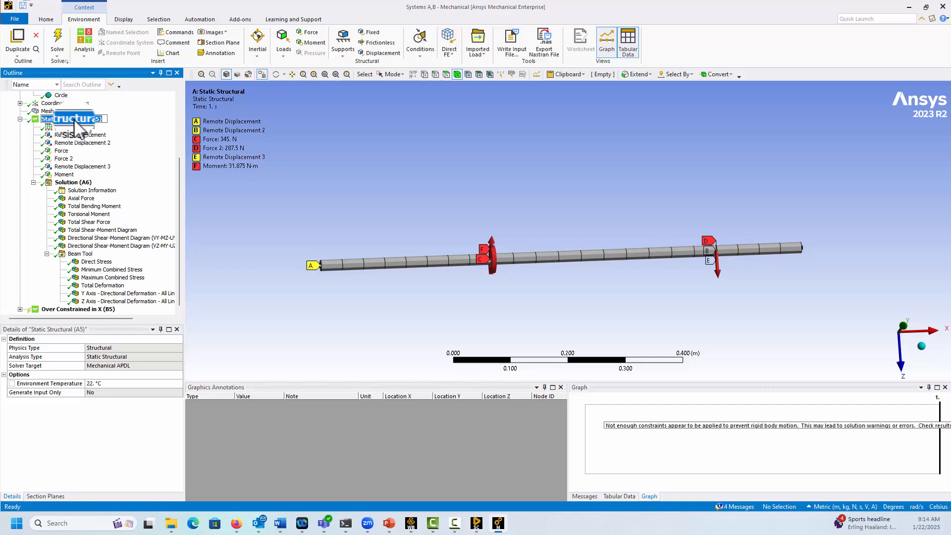
text(Simply Support)
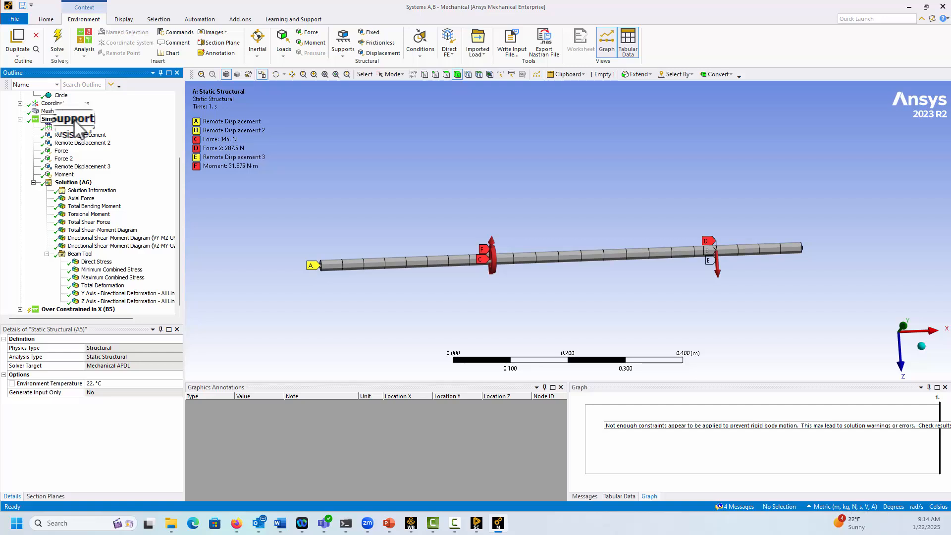
text(ed)
key(Return)
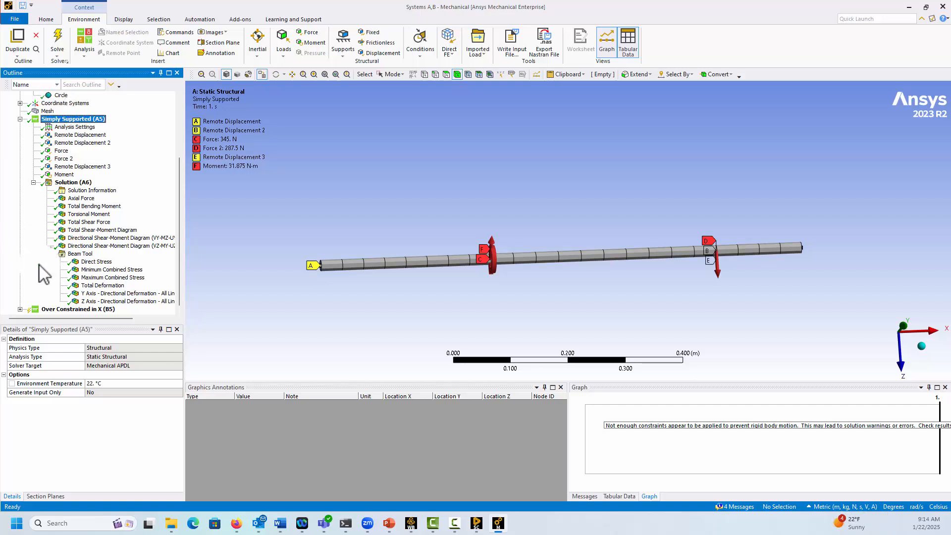
Step: Set the X Component of Remote Displacement 2 in the Over Constrained in X analysis to 0 m
click(19, 309)
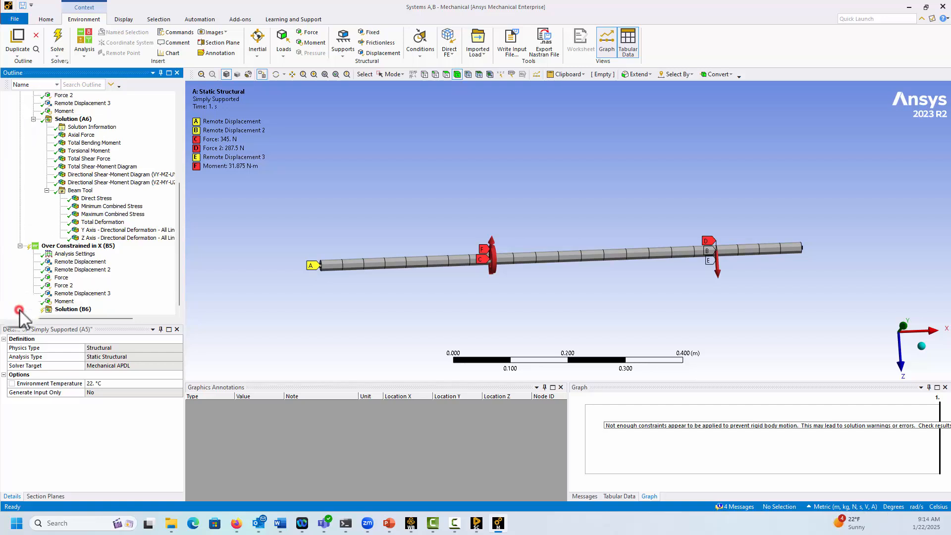
click(57, 270)
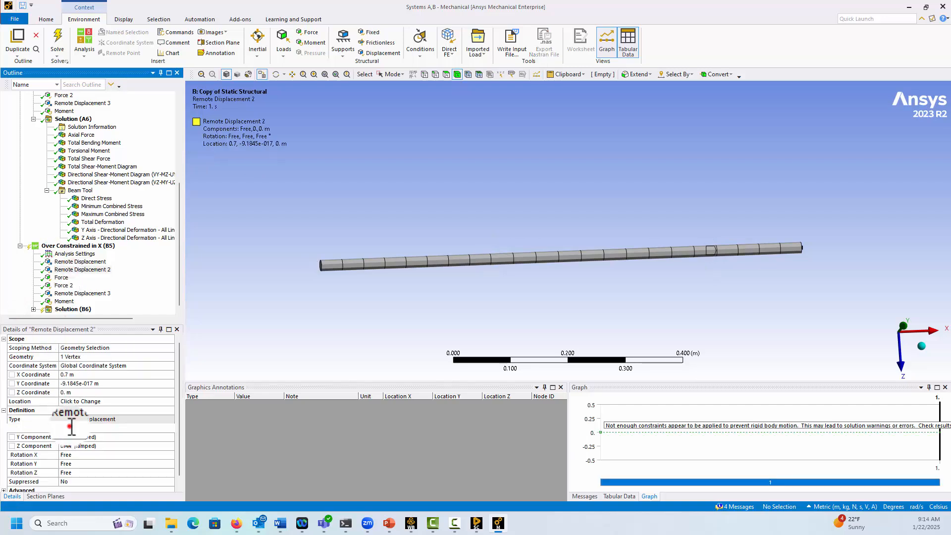
click(71, 427)
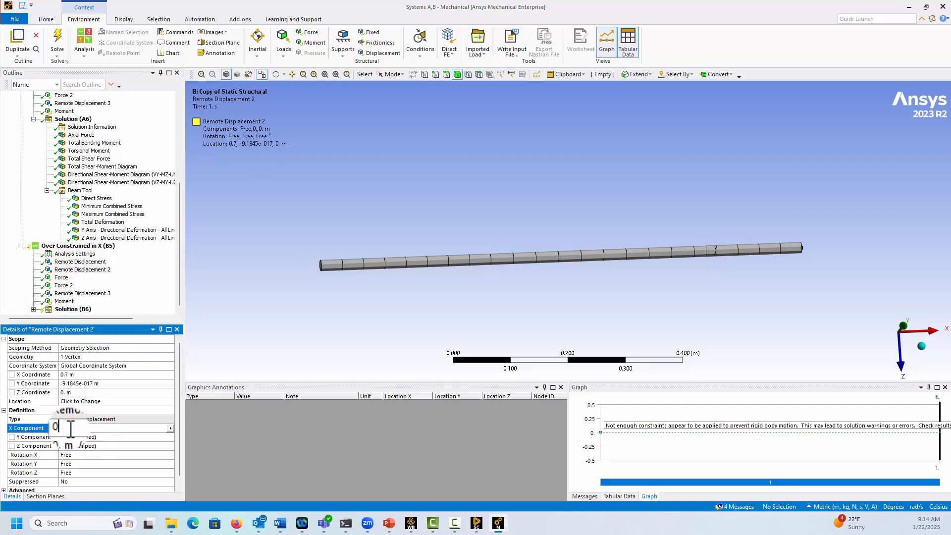
key(Return)
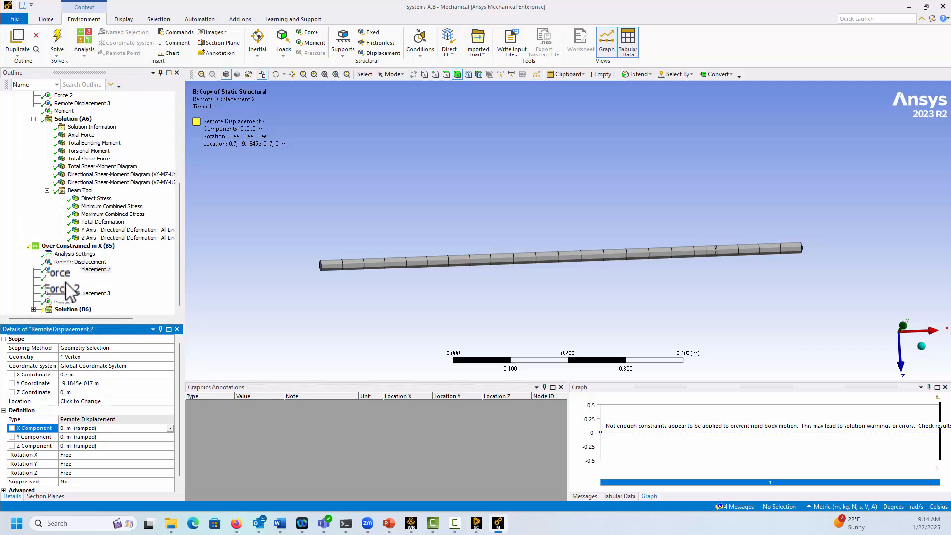
Step: Solve the Over Constrained in X analysis and compare its Axial Force result with that of the Simply Supported analysis
click(66, 246)
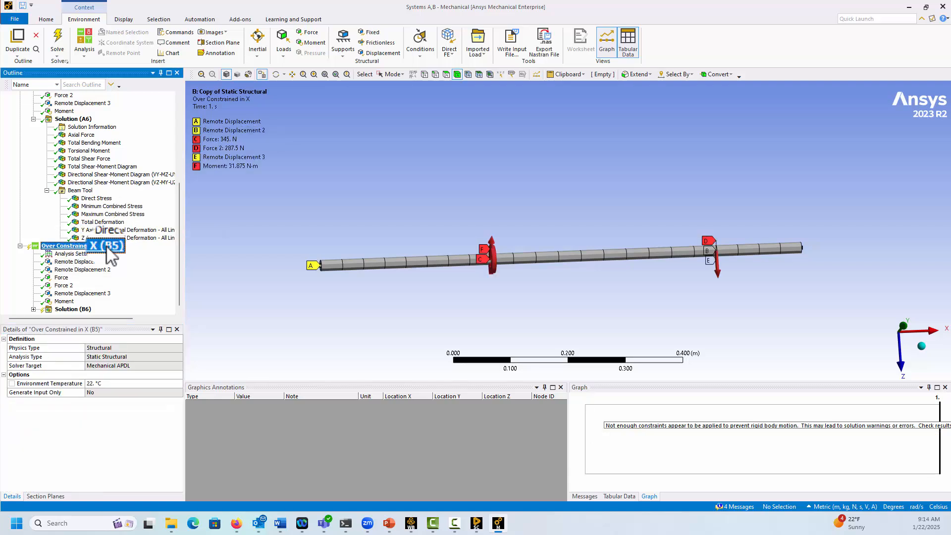
click(62, 33)
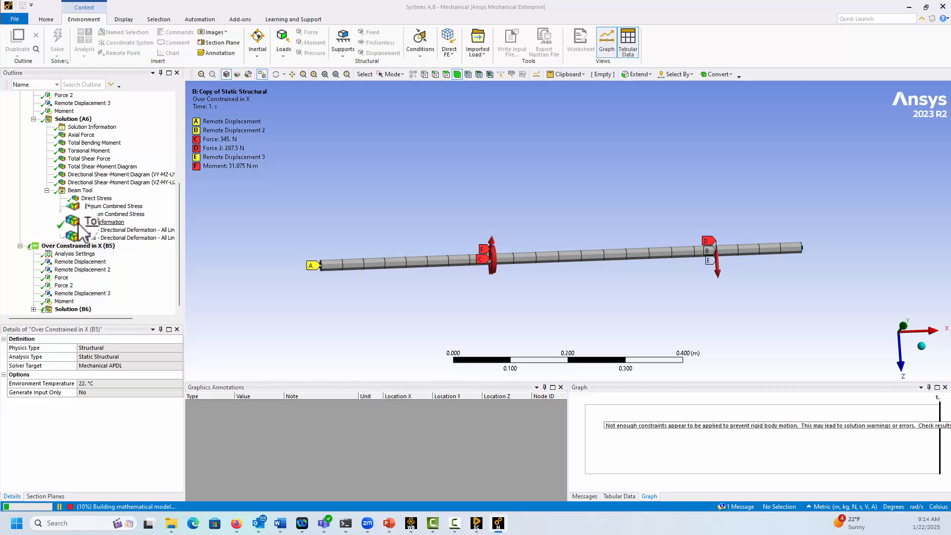
click(75, 135)
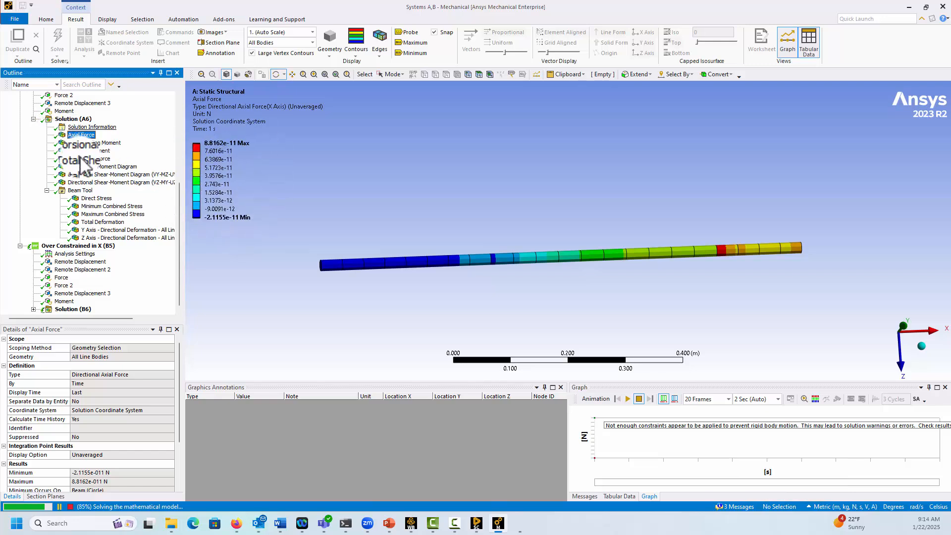
click(34, 309)
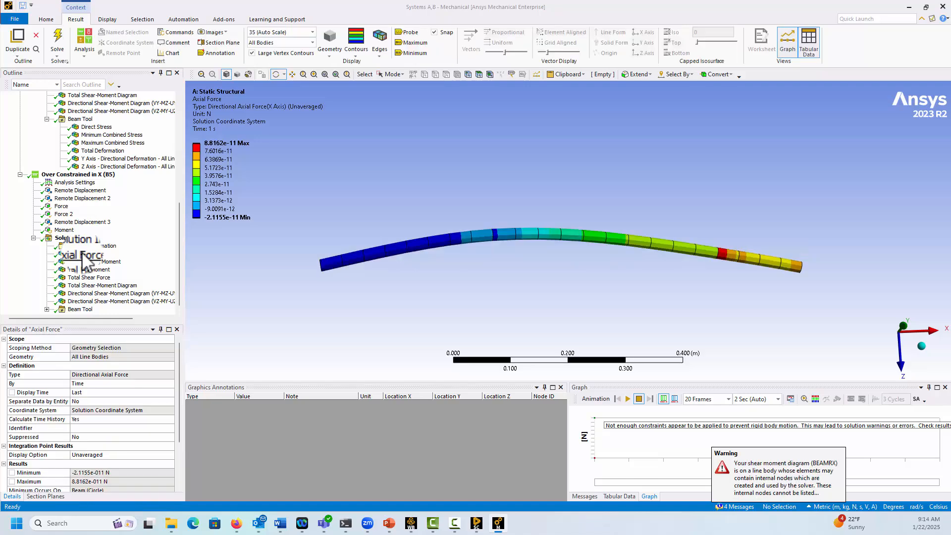
click(82, 254)
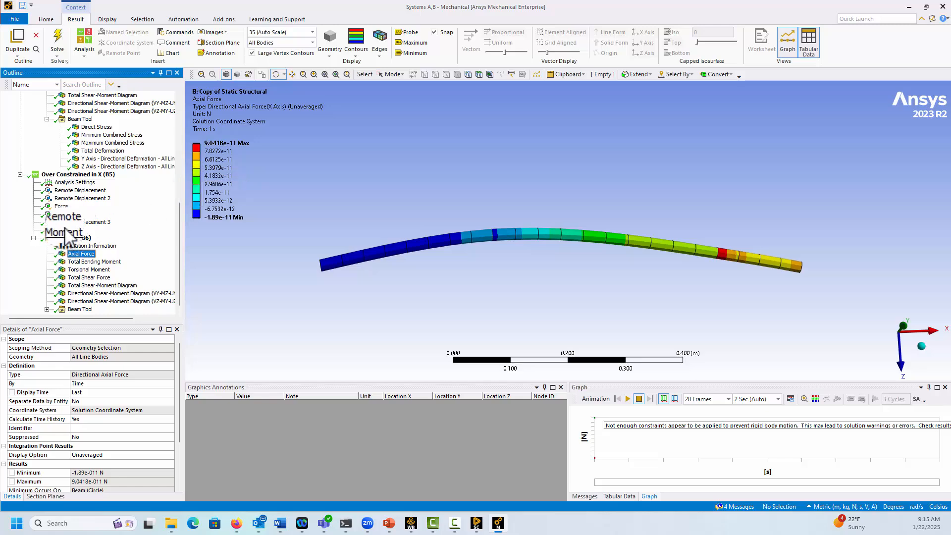
Step: Add a Thermal Condition load to the Over Constrained in X analysis and scope it to the shaft's line body
click(64, 175)
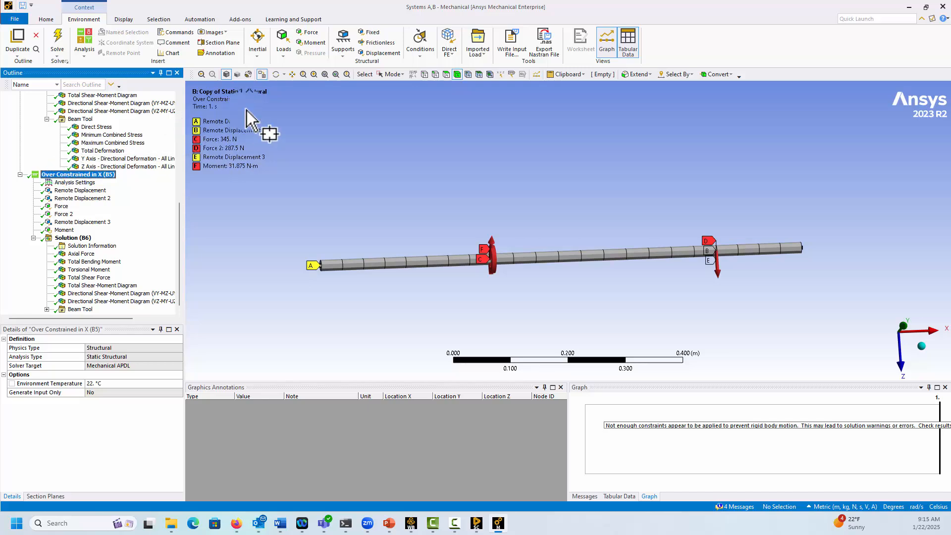
click(284, 43)
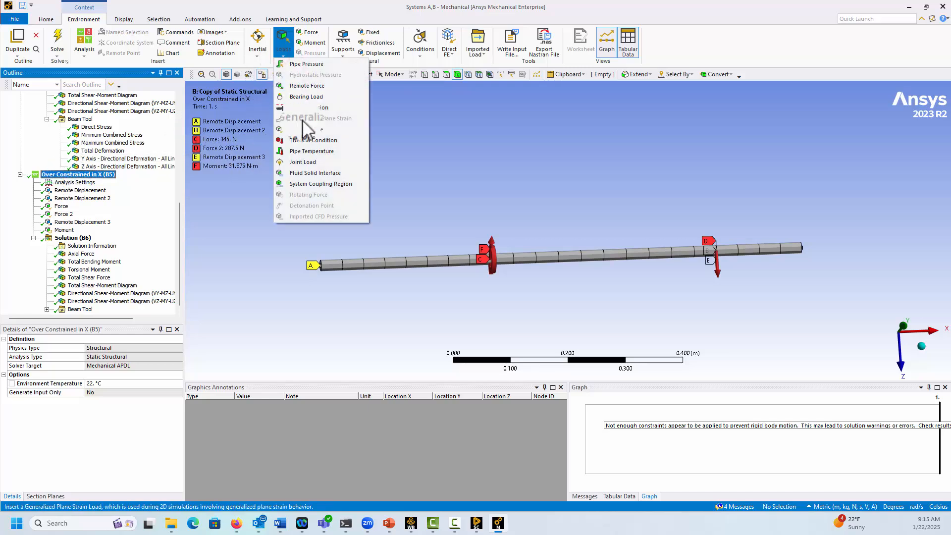
click(306, 141)
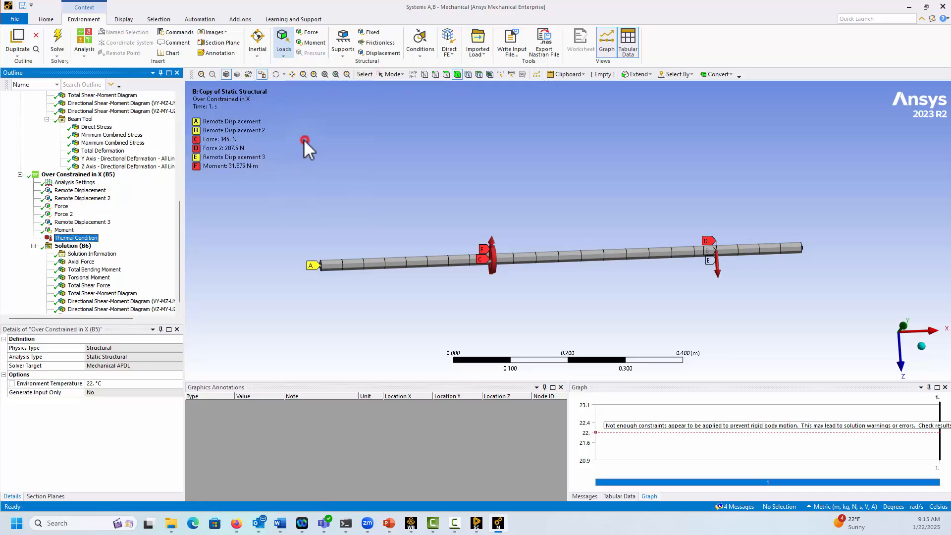
click(82, 238)
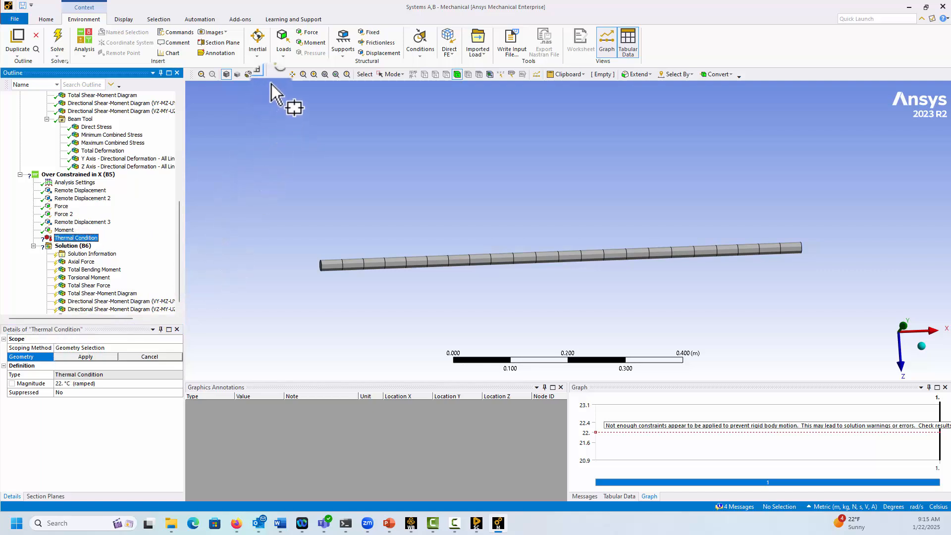
click(392, 73)
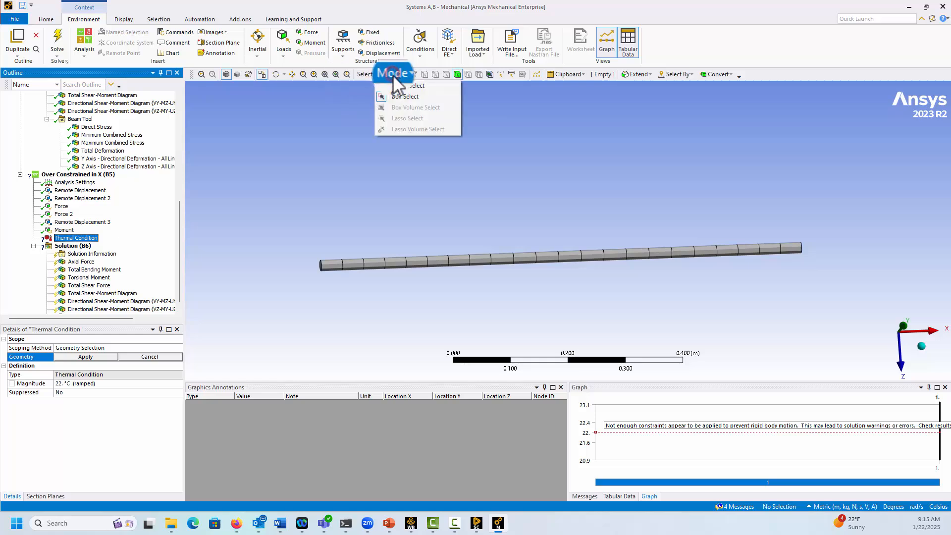
click(396, 93)
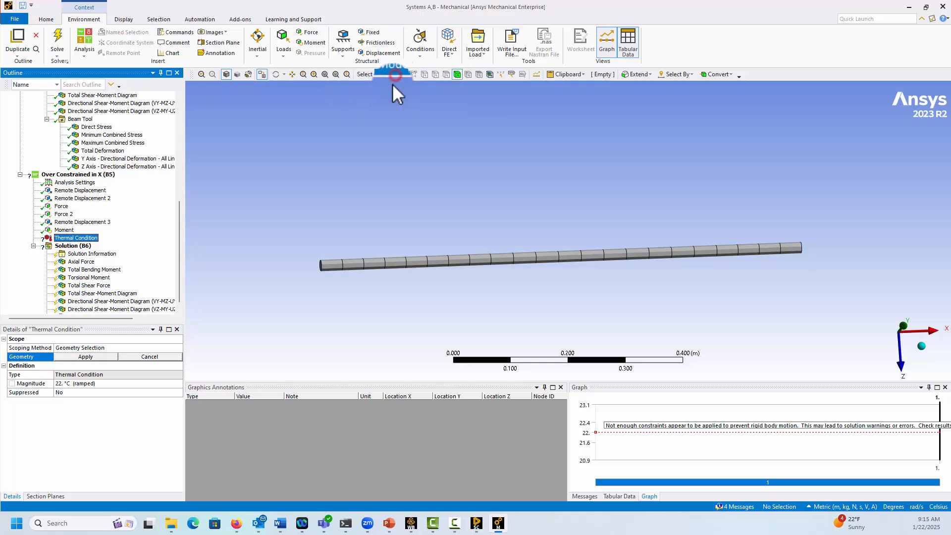
click(352, 267)
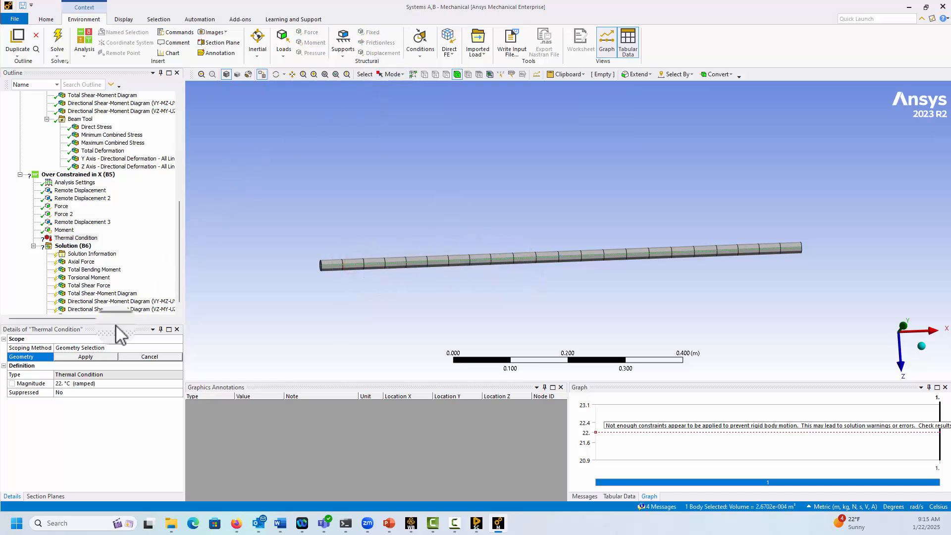
click(86, 357)
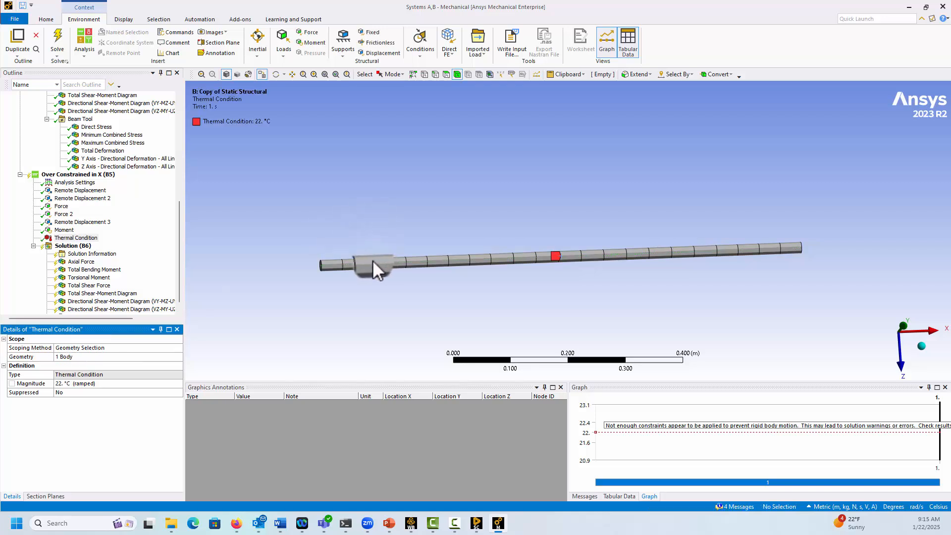
Step: Box-select the whole shaft and set the Thermal Condition magnitude to 45 °C
click(390, 74)
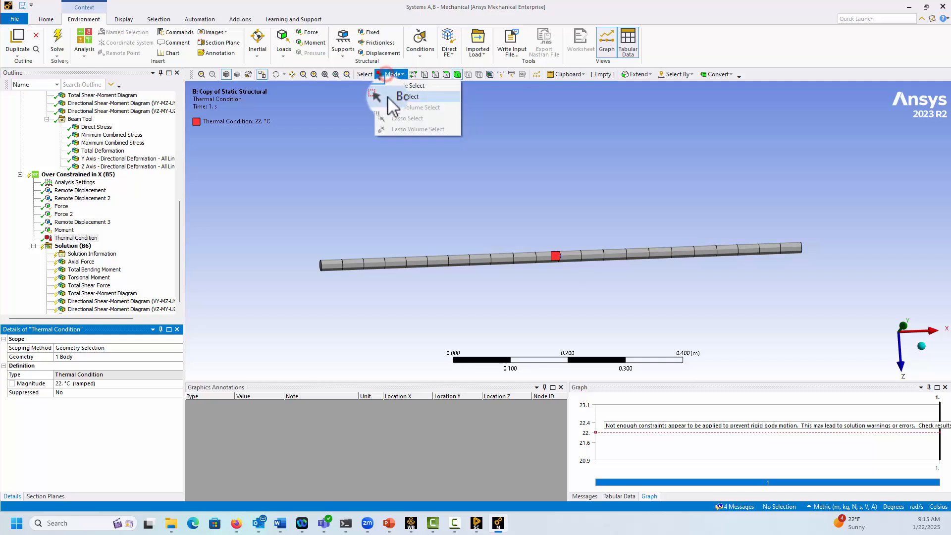
click(385, 97)
drag(278, 163, 831, 314)
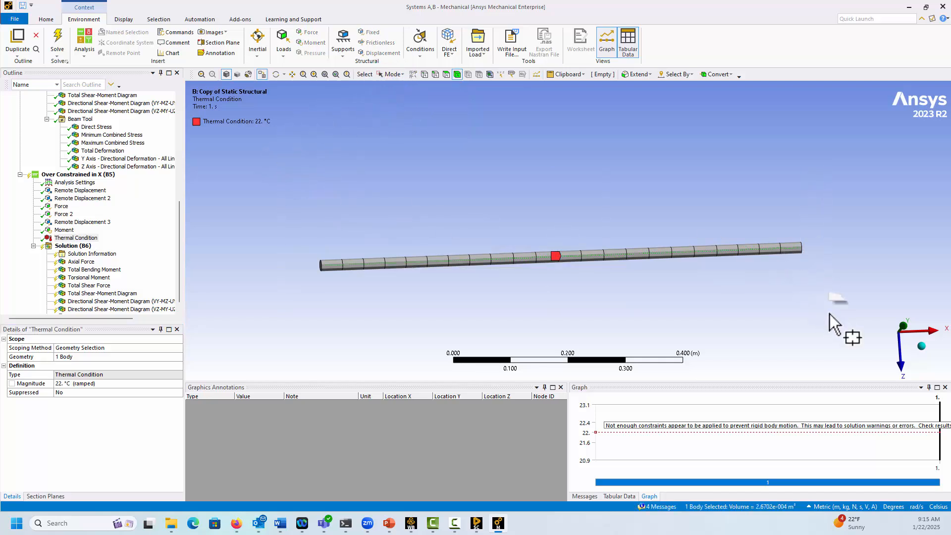
click(64, 385)
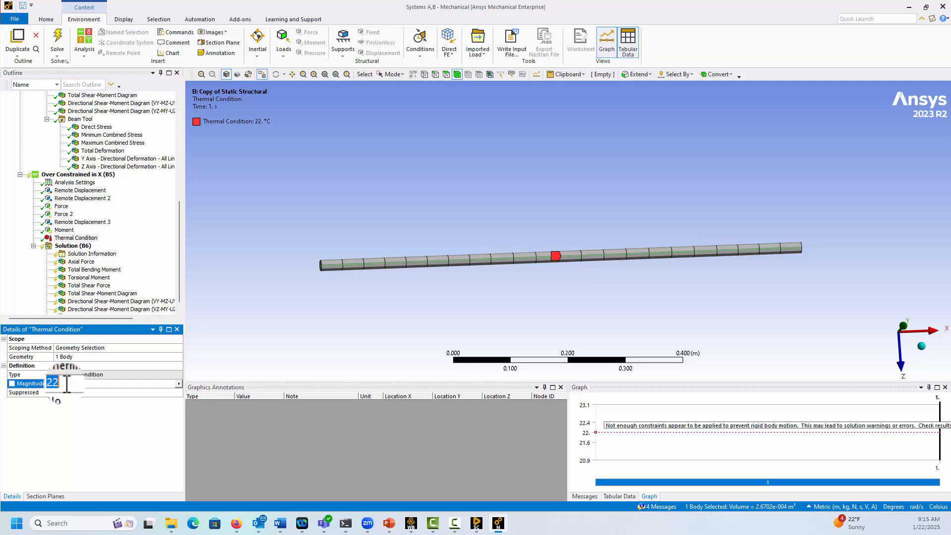
key(Return)
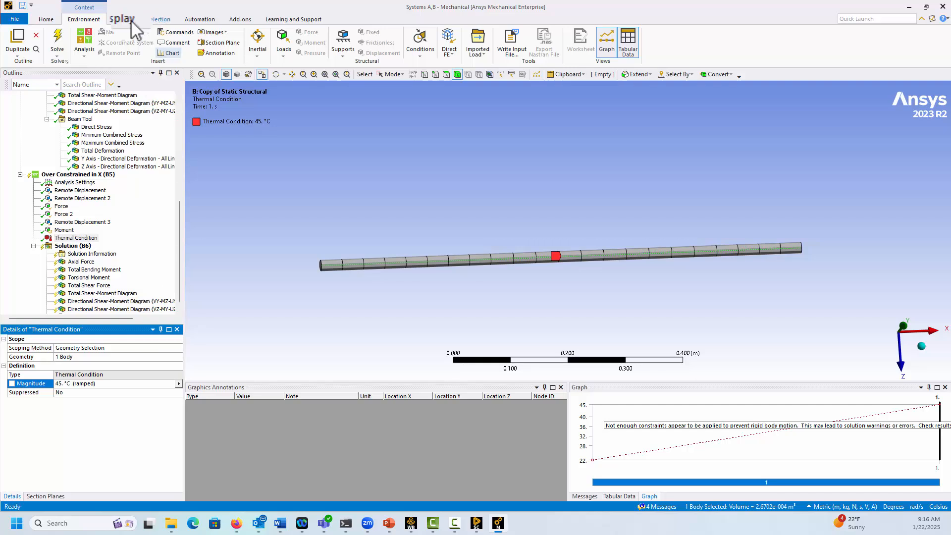
Step: Solve the Over Constrained in X analysis with the thermal load and display its Axial Force result
click(61, 175)
right_click(62, 176)
click(119, 194)
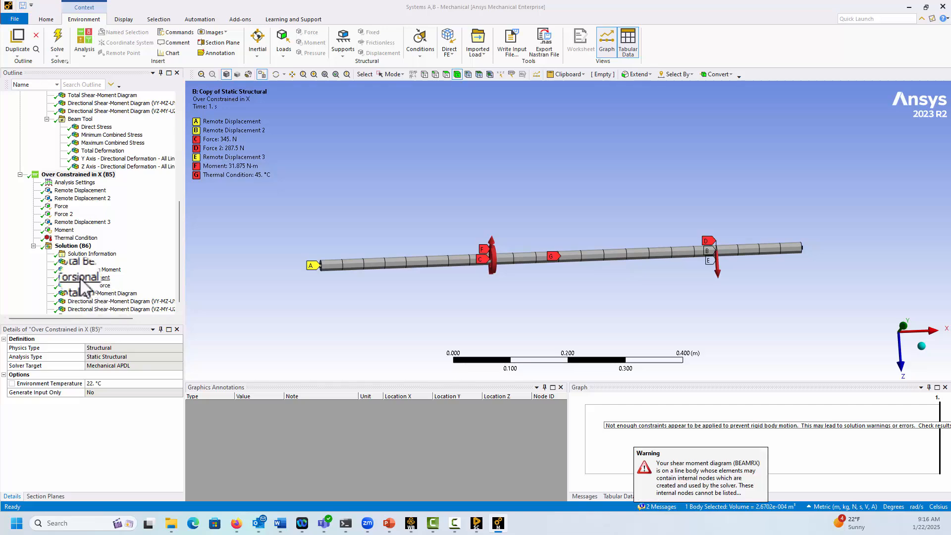
click(79, 260)
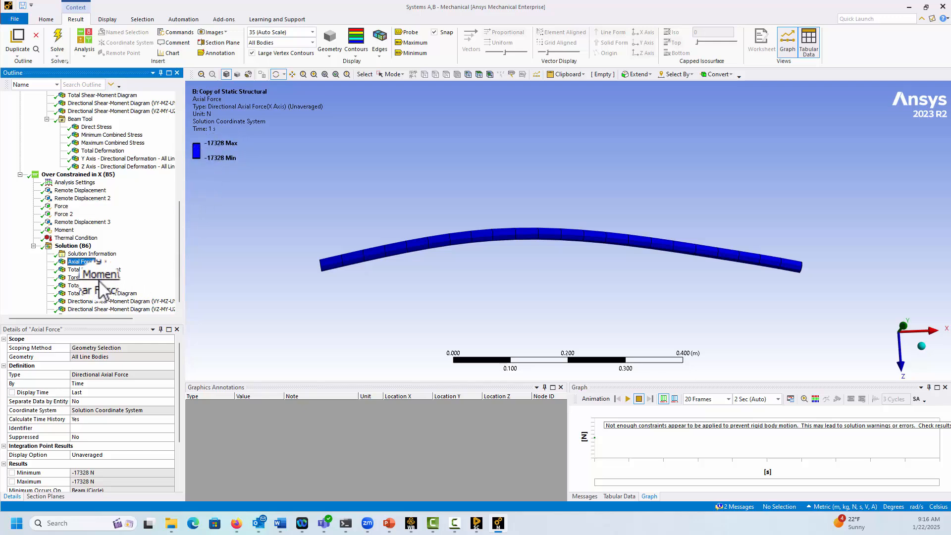
Step: Review the Total Shear Force, Total Shear-Moment Diagram and Total Bending Moment results of the Over Constrained in X analysis
scroll(103, 280, down, 1)
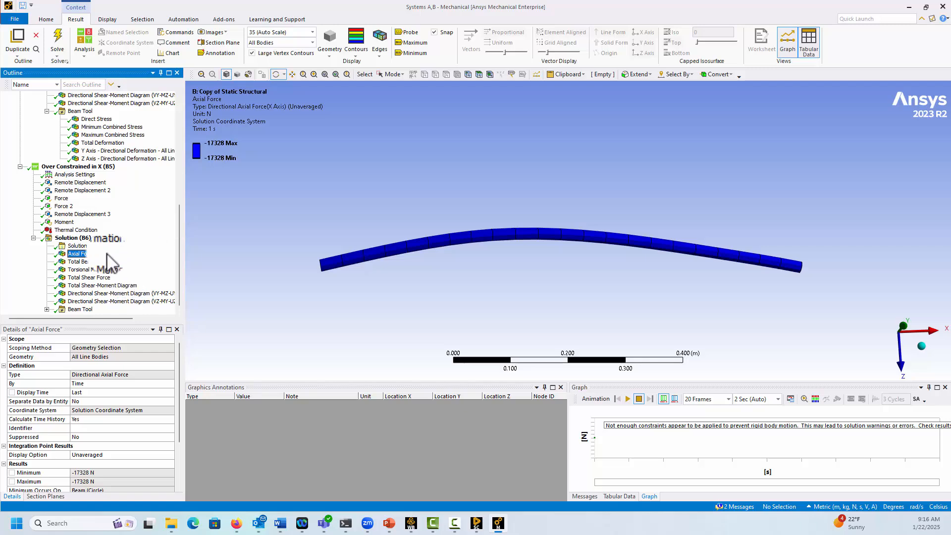
click(99, 277)
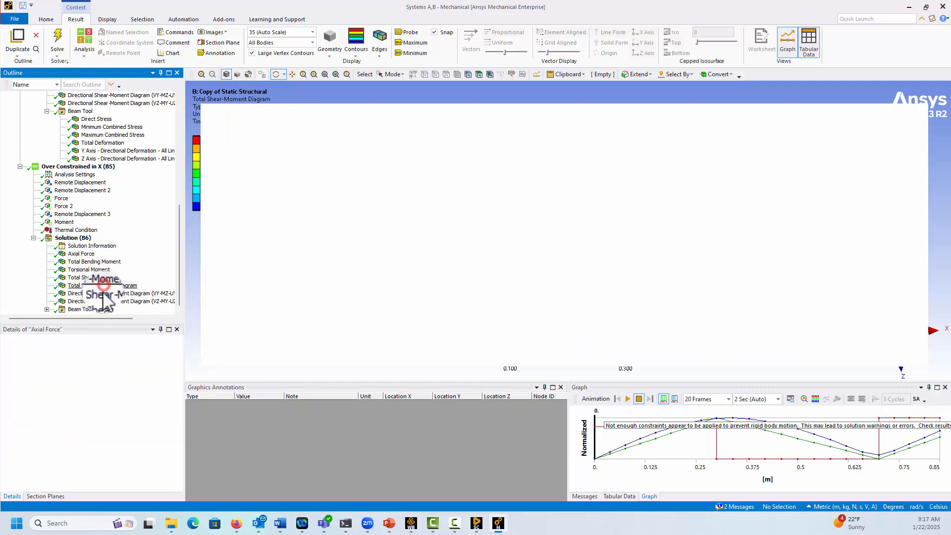
click(100, 285)
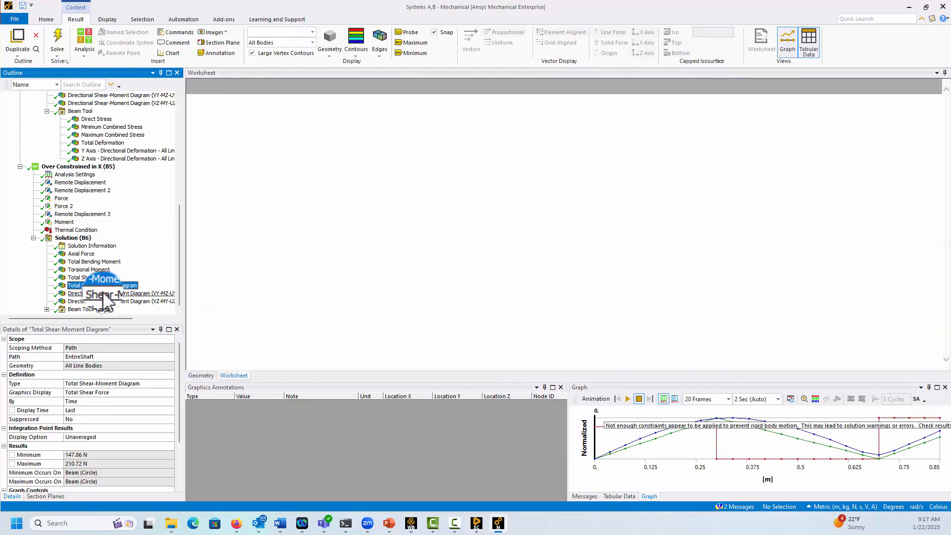
click(87, 262)
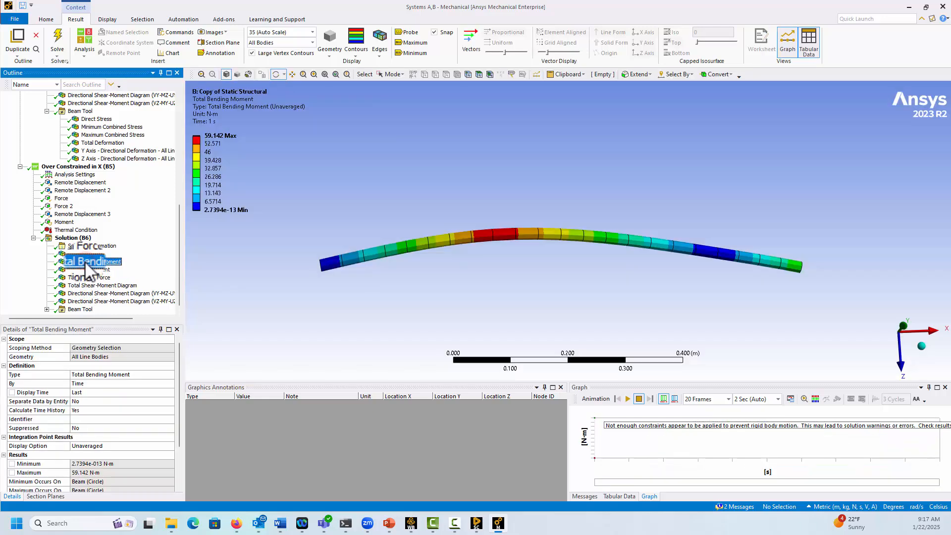
Step: Expand the Beam Tool of the Over Constrained in X solution and examine its Maximum and Minimum Combined Stress along the shaft
scroll(55, 309, down, 2)
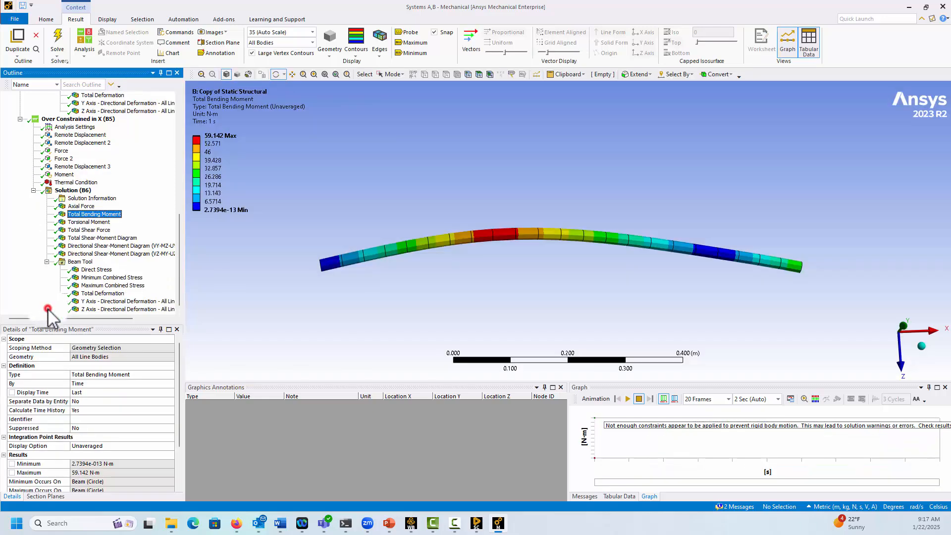
click(104, 286)
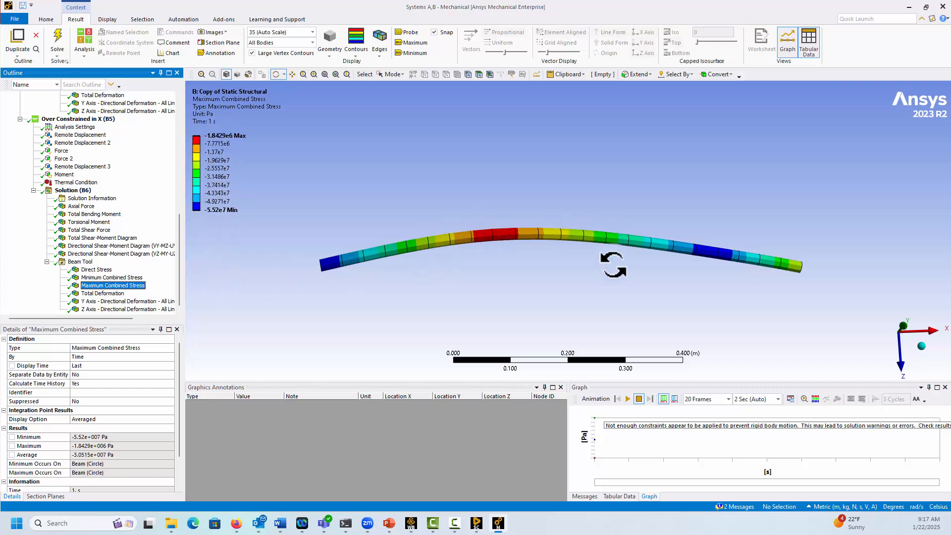
drag(612, 263, 388, 247)
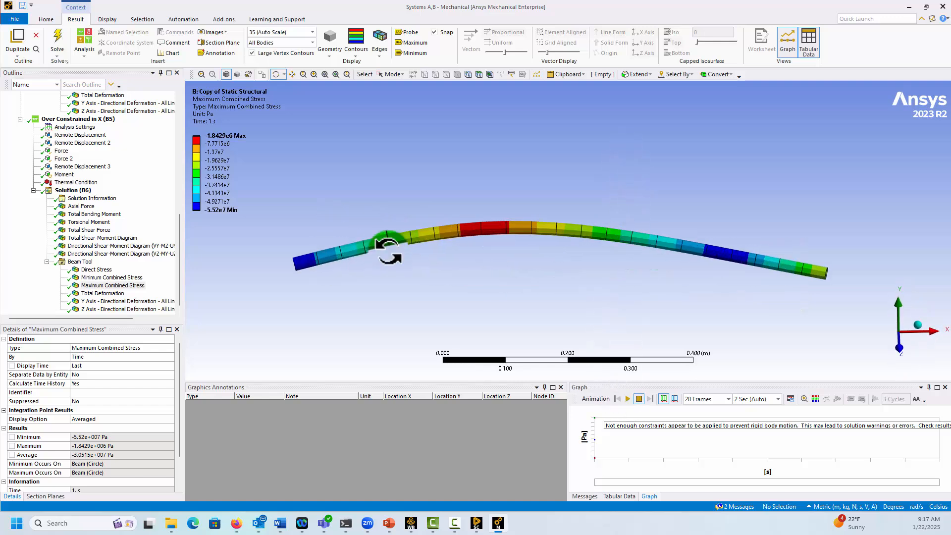
click(126, 278)
click(125, 285)
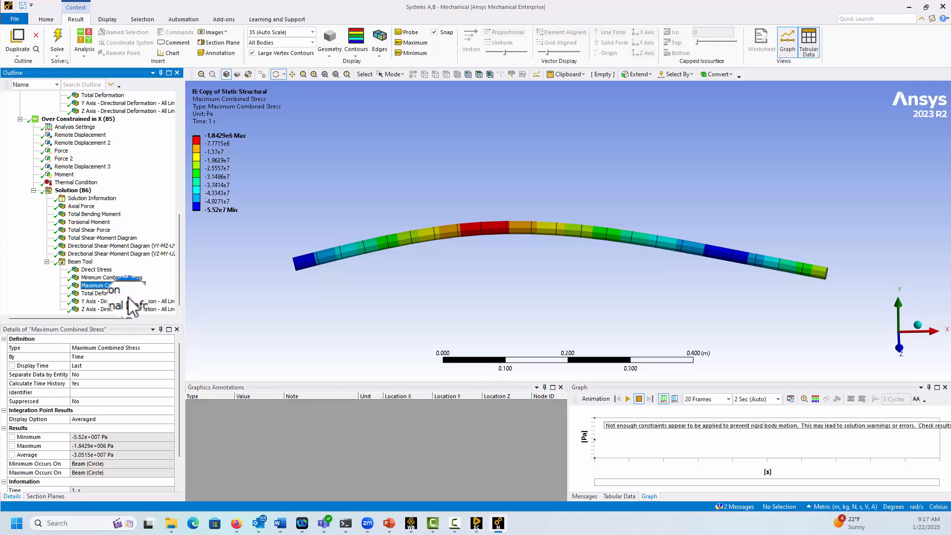
Step: Inspect the over-constrained shaft's Torsional Moment and Y Axis Directional Deformation, and return to its Maximum Combined Stress
click(88, 222)
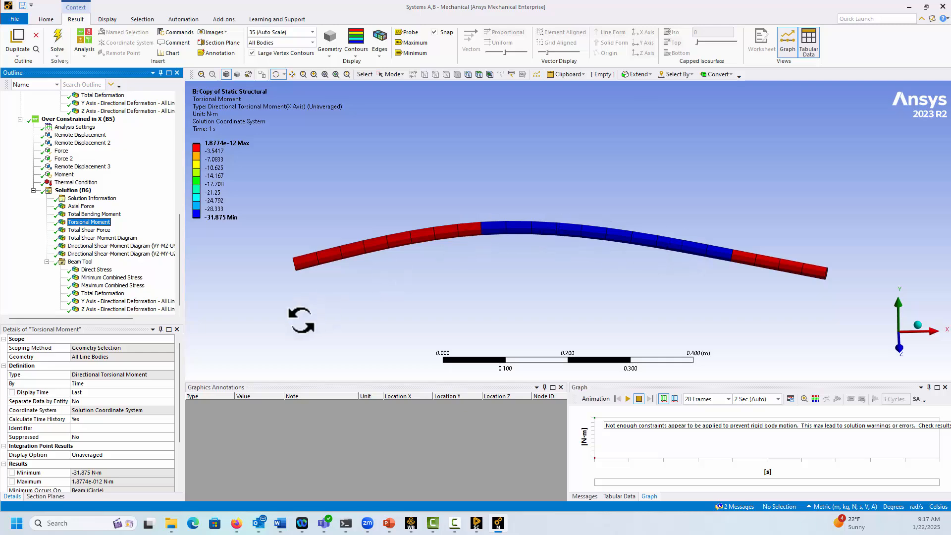
click(121, 301)
click(102, 286)
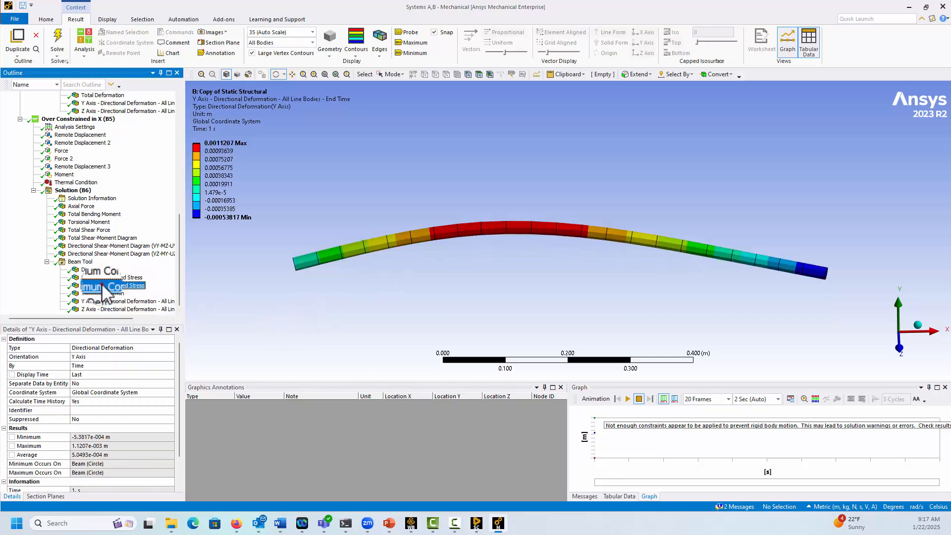